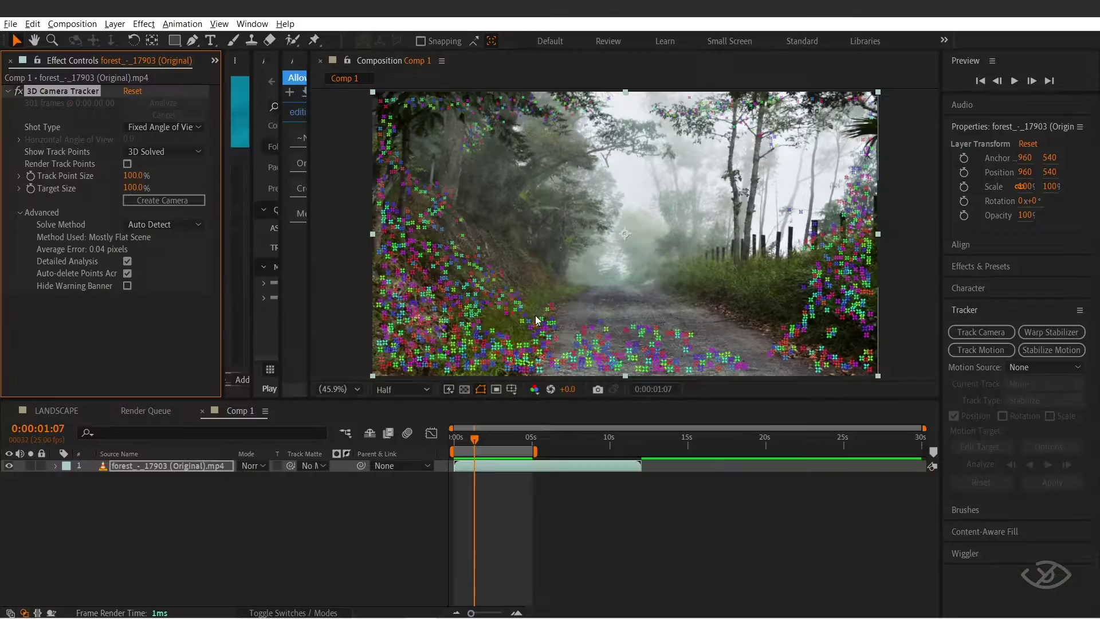
- Show and preview the track points, then toggle Detailed Analysis off and on to re-run the camera track
click(127, 164)
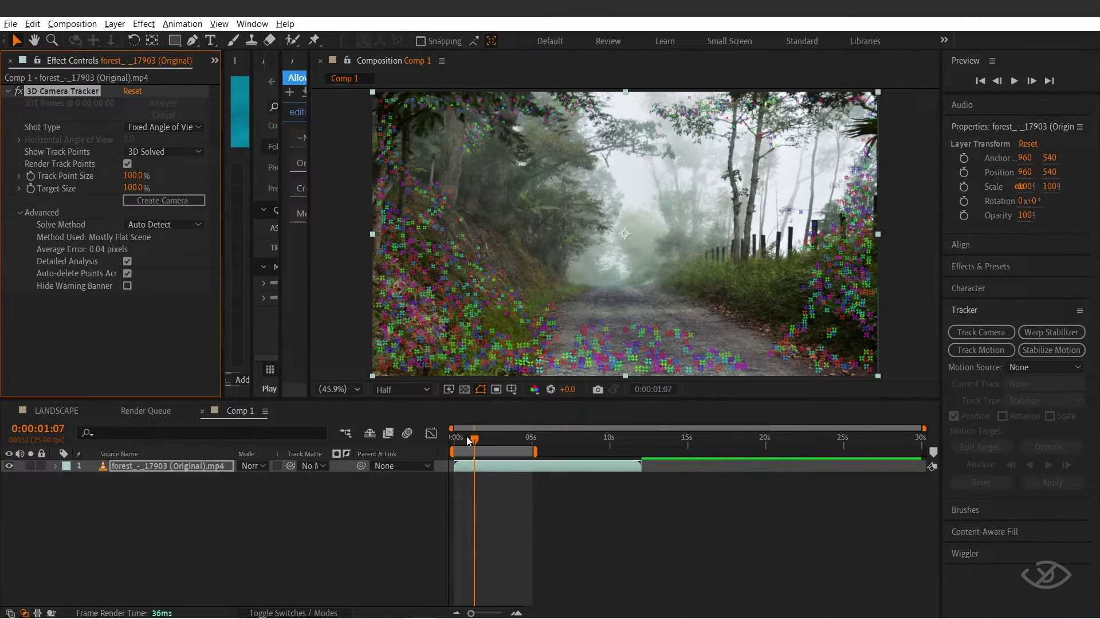
key(space)
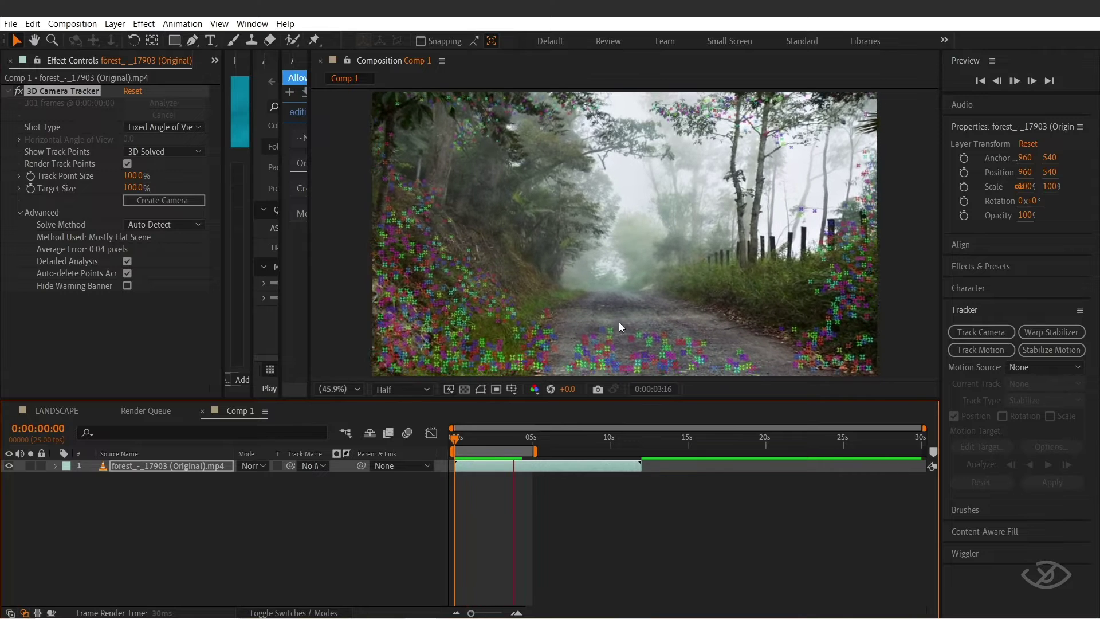
click(648, 325)
click(468, 441)
click(128, 261)
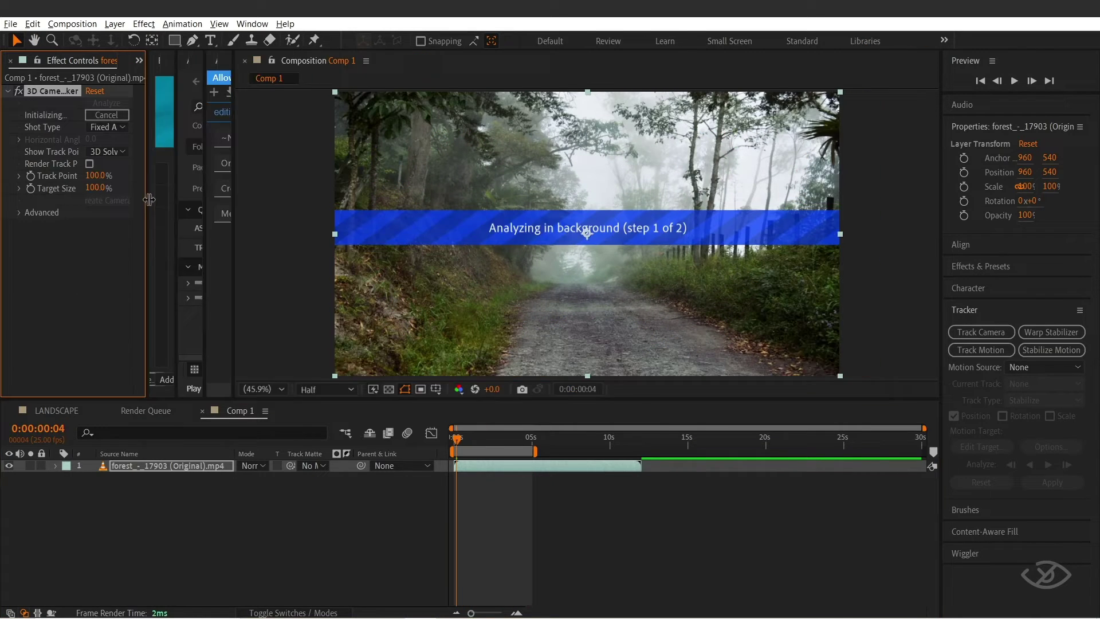
click(128, 261)
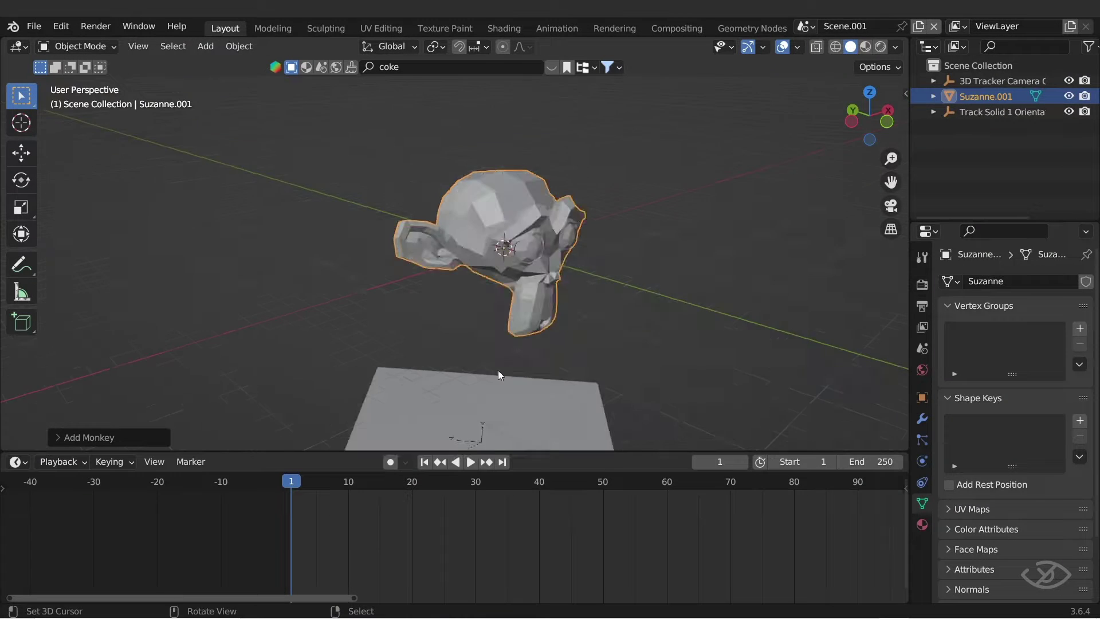
- Snap the monkey to the 3D cursor (Selection to Cursor) and scale it down
middle_drag(498, 373, 550, 319)
key(shift+s)
click(565, 223)
key(s)
key(Return)
key(g)
click(530, 195)
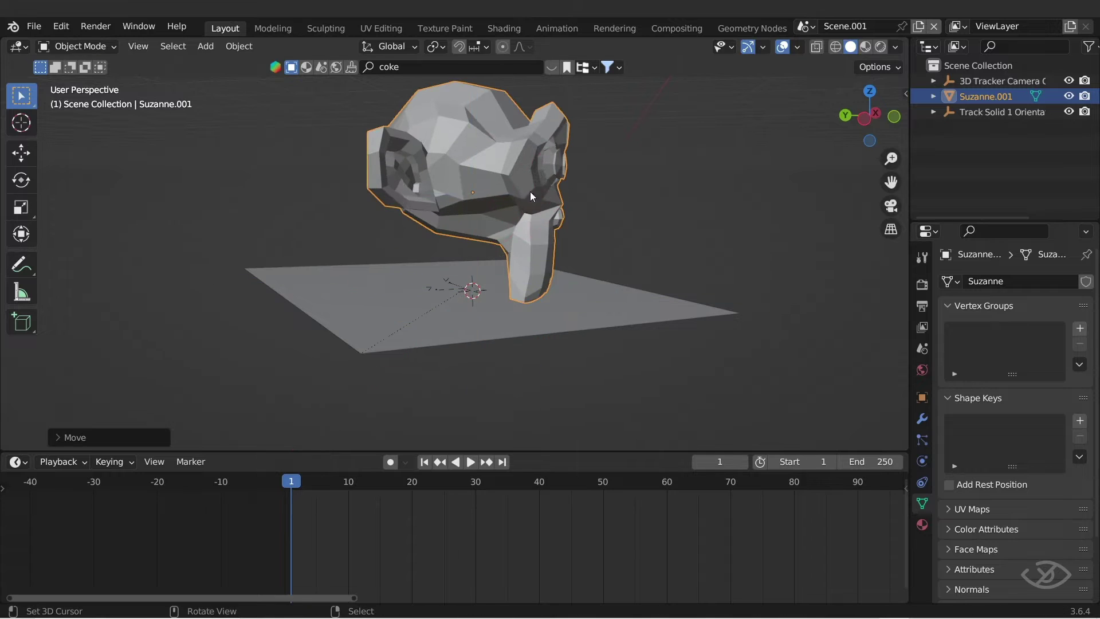
- Rotate the monkey to face the camera and start moving it into place
key(shift+space)
key(r)
key(shift+space)
key(g)
key(g)
click(551, 302)
scroll(551, 301, up, 2)
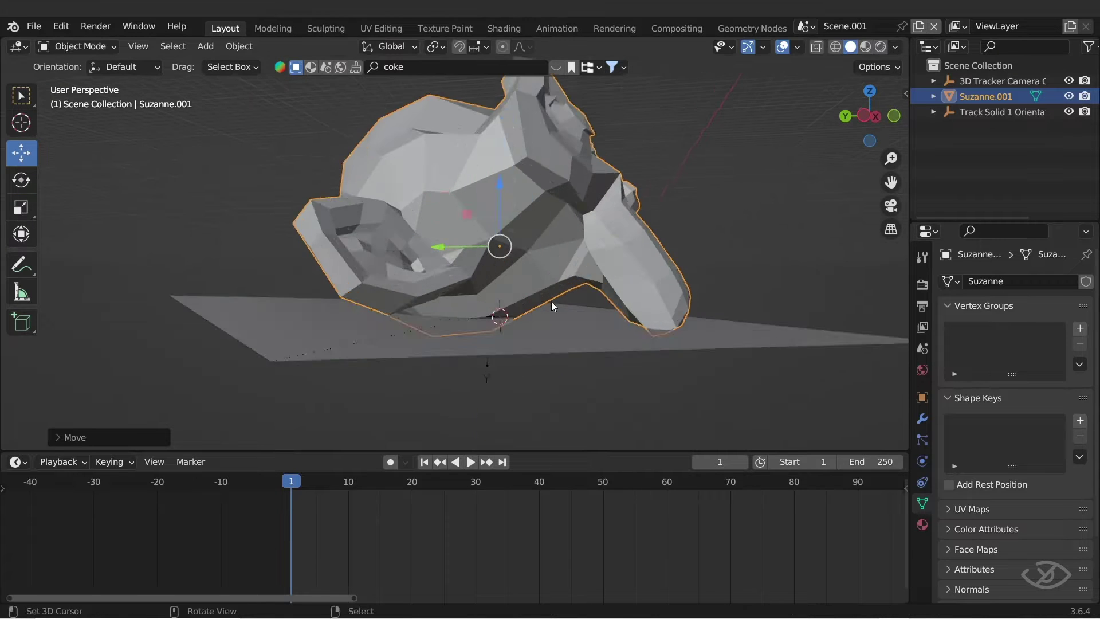
- Lift the monkey along Z to sit just above the ground plane, then begin rotating it
key(g)
key(z)
key(Escape)
key(g)
key(z)
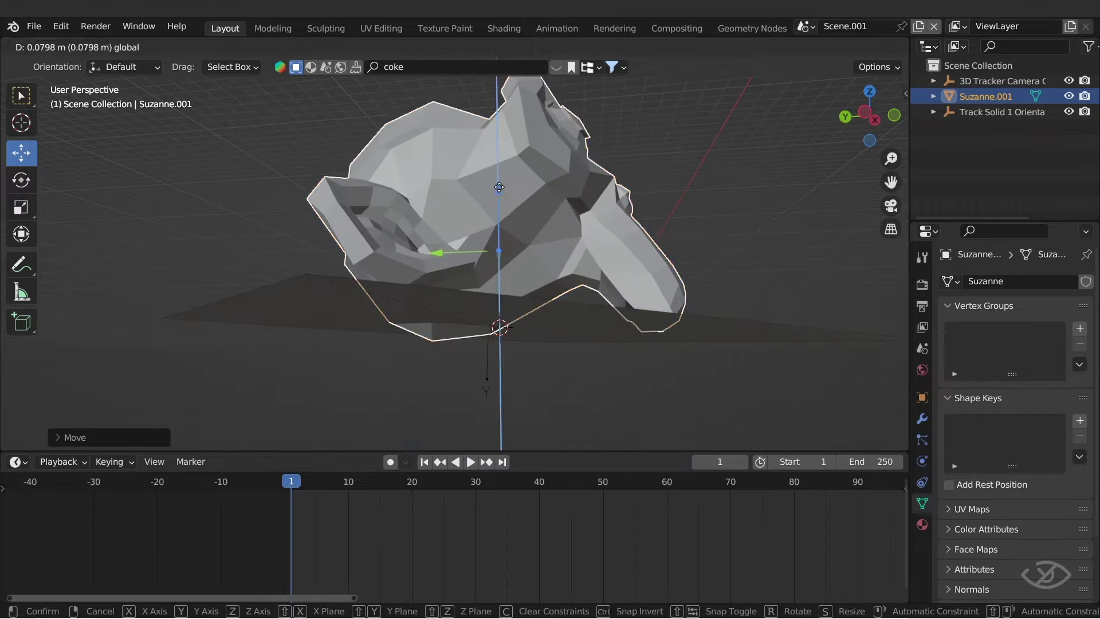
click(499, 166)
key(r)
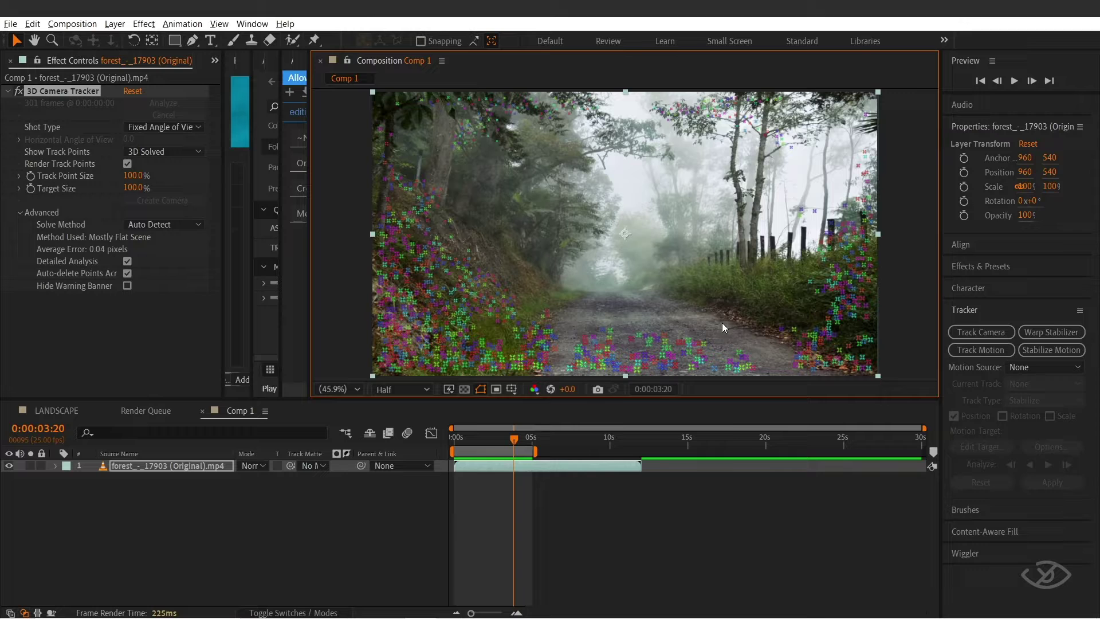
- Create a solid and camera from the road track points and preview the tracking
mouse_move(722, 322)
mouse_down()
mouse_move(564, 377)
mouse_move(790, 355)
mouse_up()
right_click(672, 337)
click(710, 358)
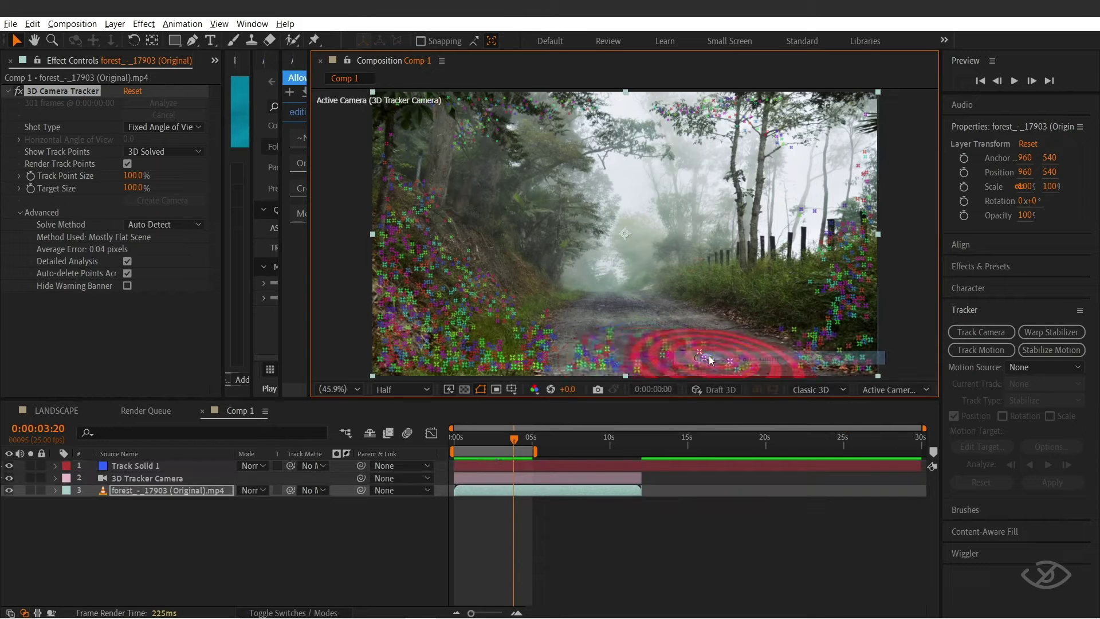
key(space)
click(596, 558)
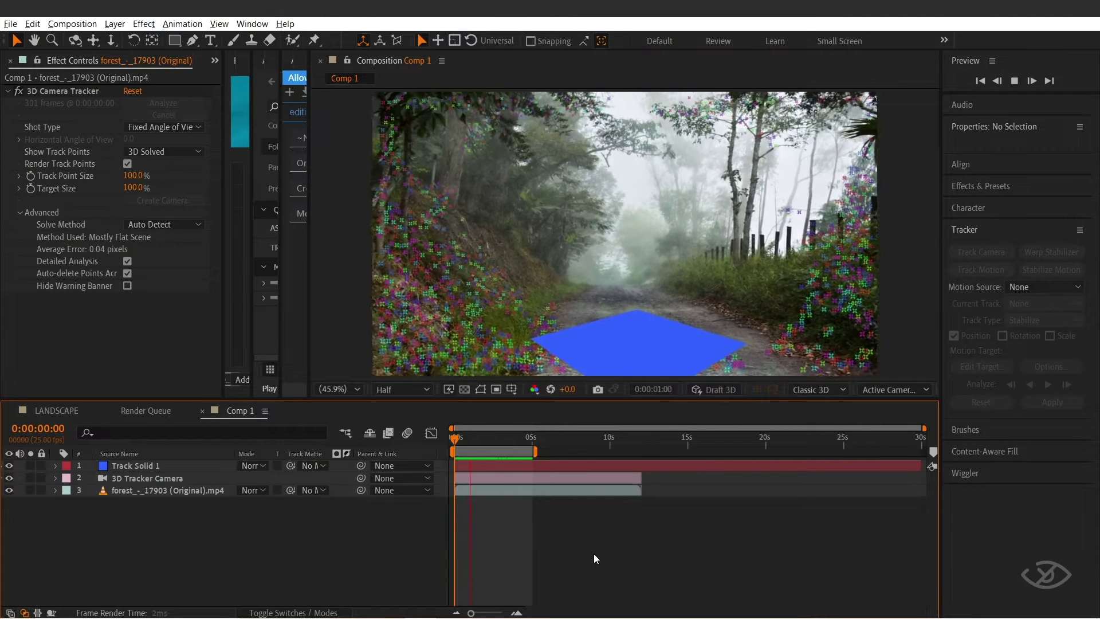
key(space)
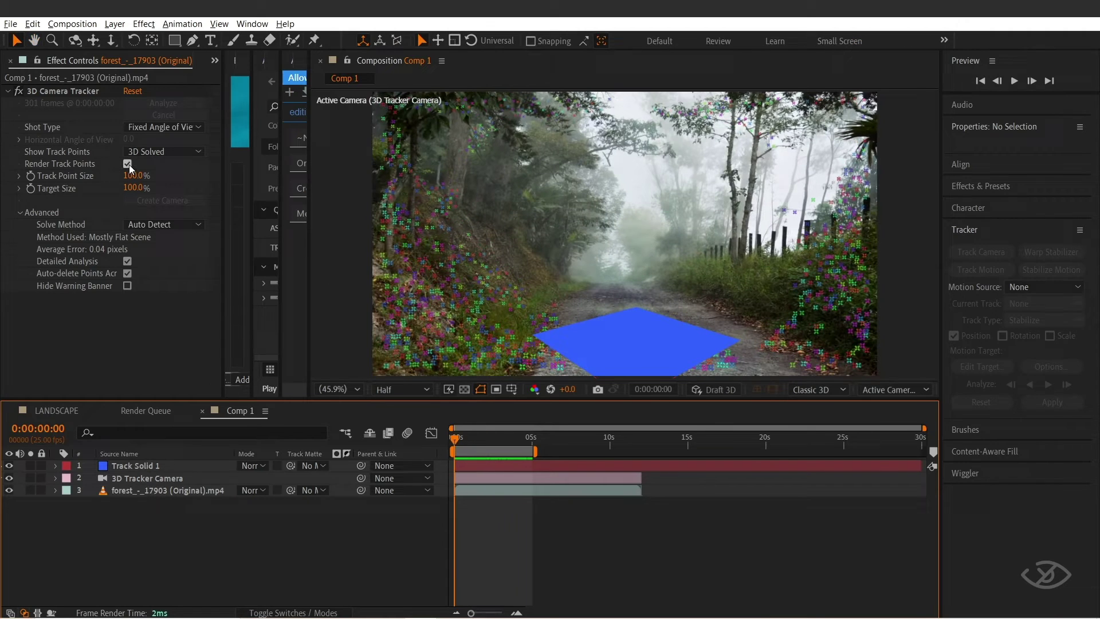
- Play the animation from the first frame, checking it in solid and rendered shading
click(555, 488)
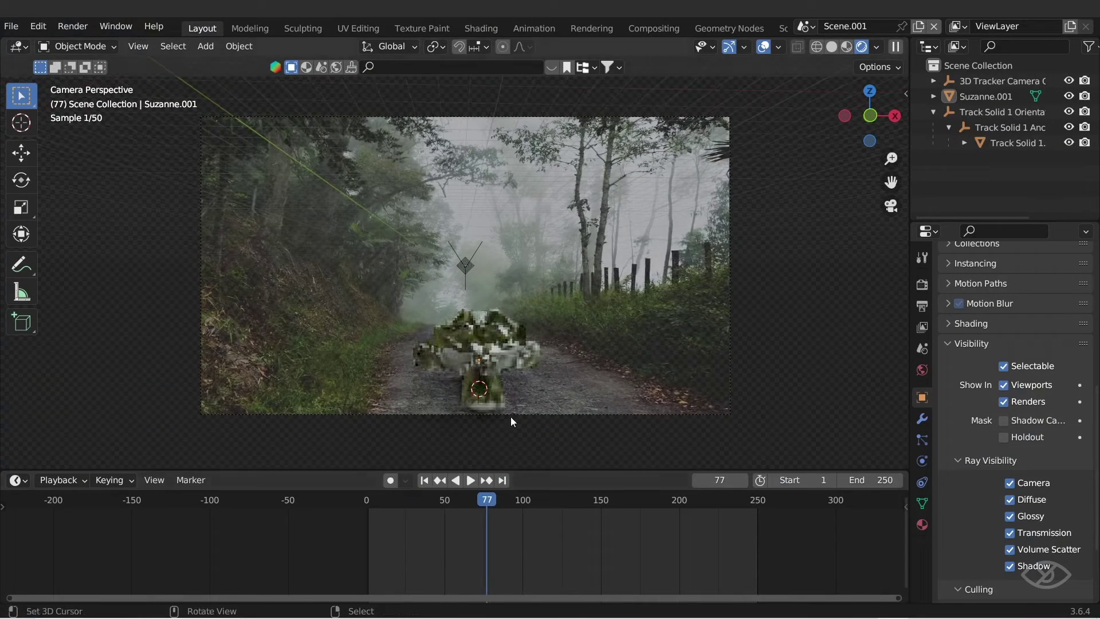
click(424, 480)
click(831, 47)
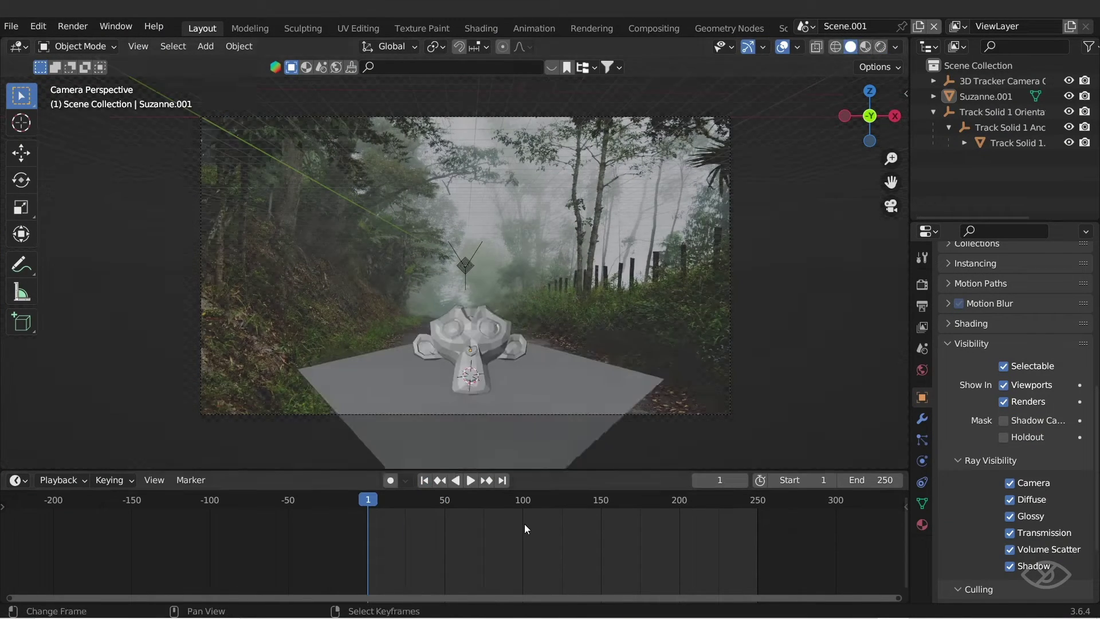
key(space)
scroll(568, 239, up, 3)
key(space)
key(z)
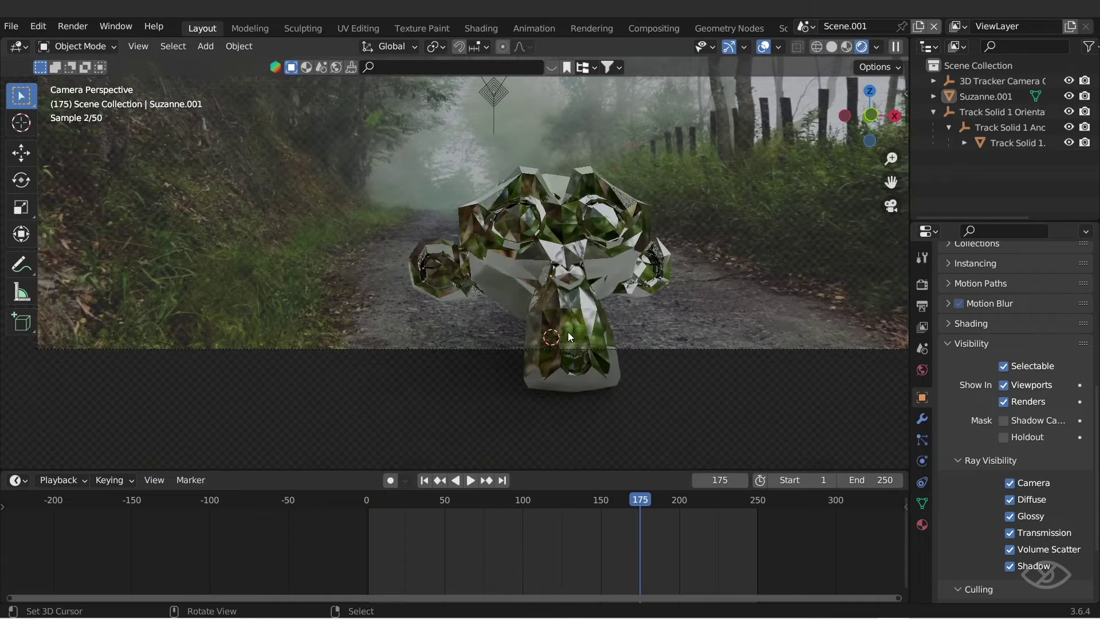
click(831, 46)
- Make Suzanne.001 smooth-shaded, return to frame one and save the Blender file
click(557, 244)
right_click(474, 213)
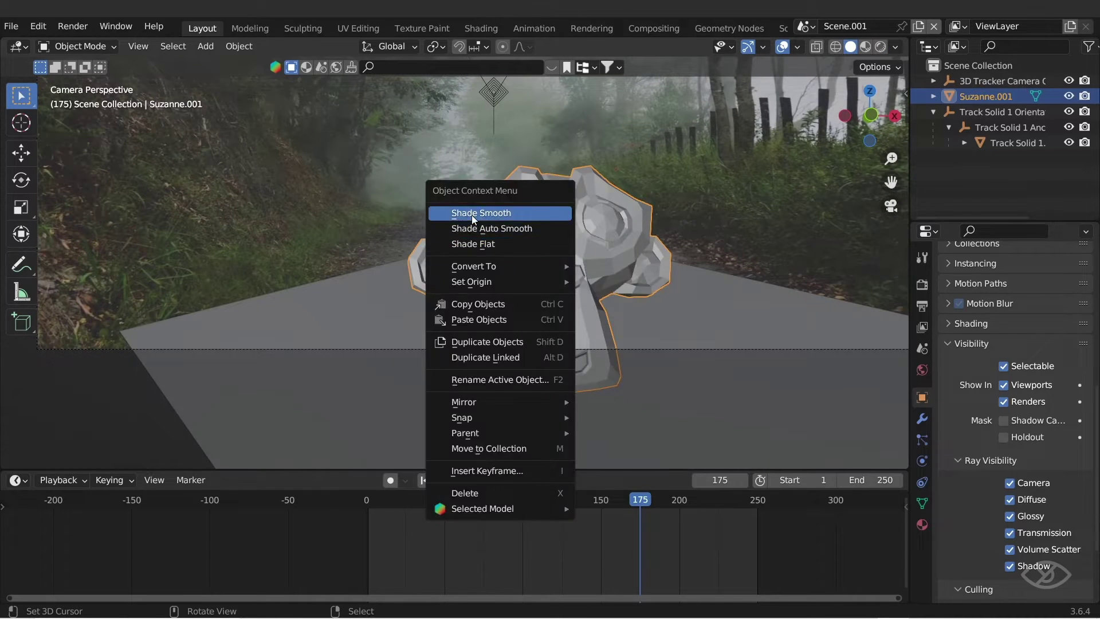
click(471, 211)
key(z)
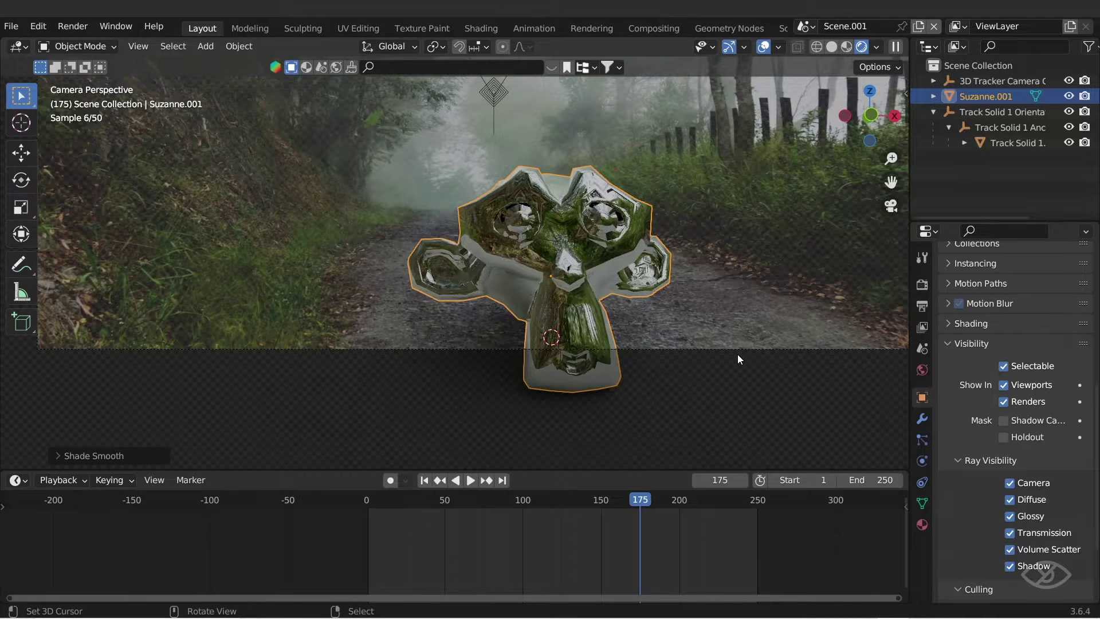
click(831, 47)
scroll(615, 321, down, 3)
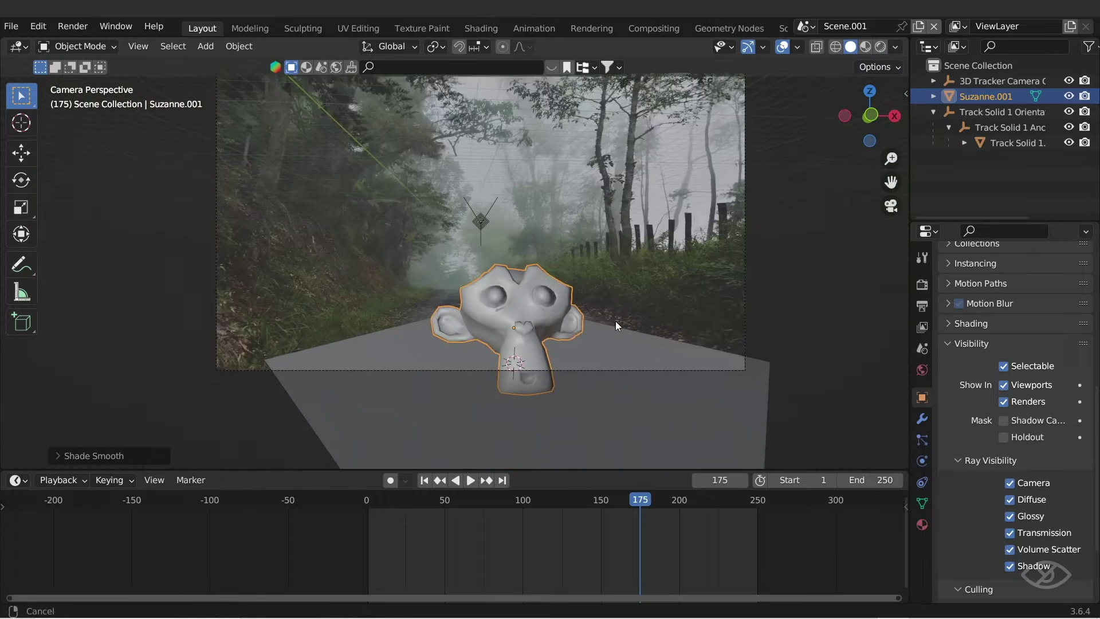
key(shift+Left)
key(ctrl+s)
- Set the render output location to a new monkey folder for the frames
click(922, 306)
scroll(1064, 417, up, 5)
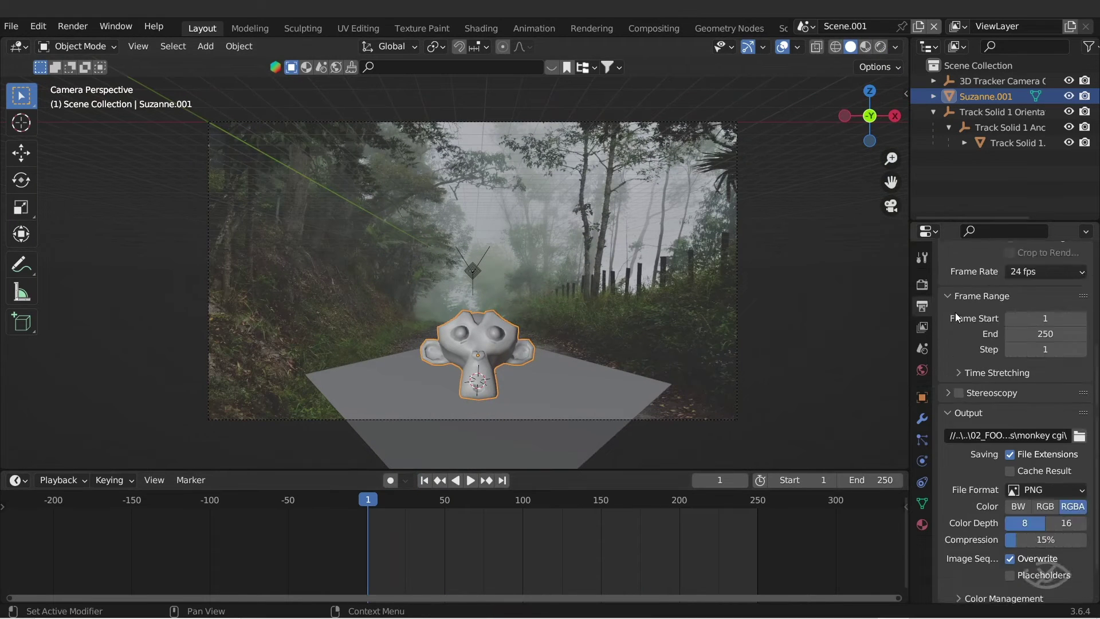
scroll(1064, 417, down, 3)
click(1079, 435)
click(431, 121)
text(mo)
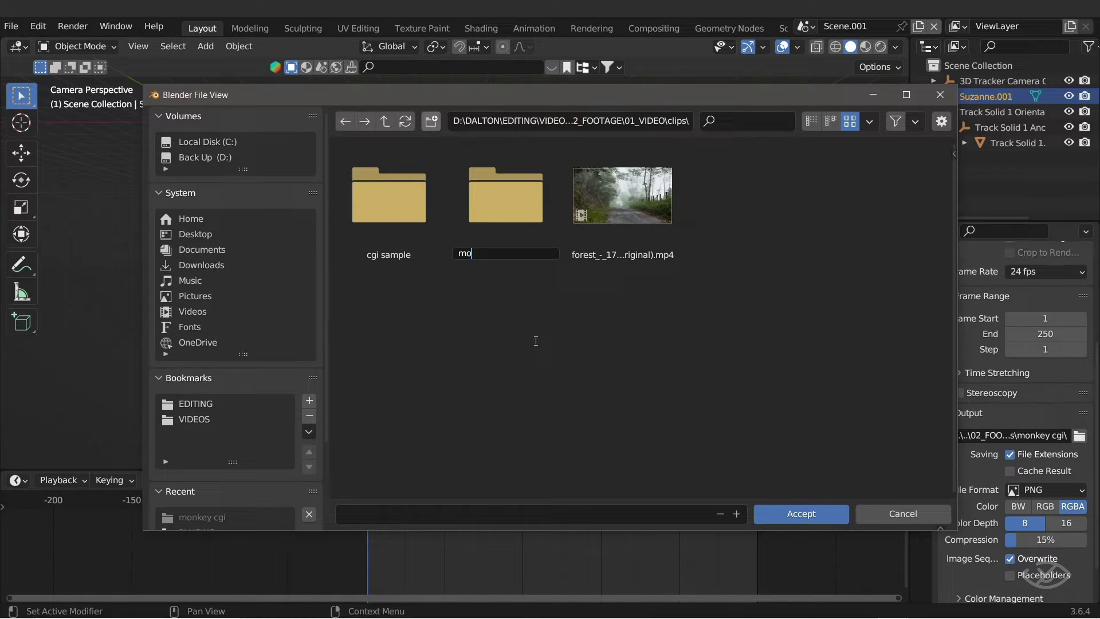
key(Return)
key(Return)
- Keep PNG as the output file format and review the render engine settings
scroll(1060, 436, down, 2)
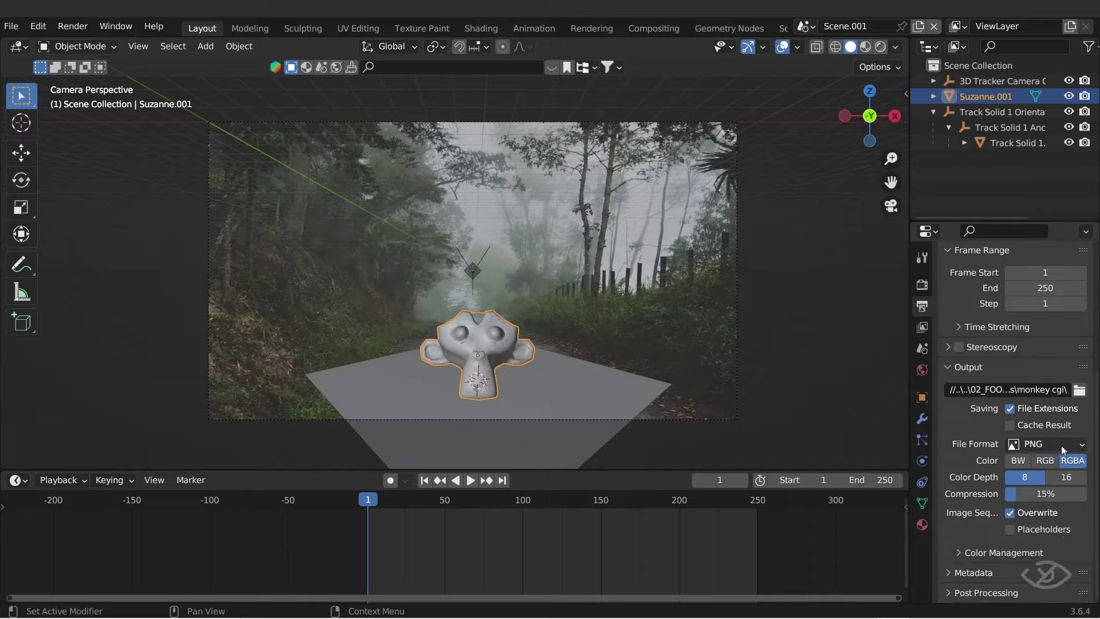
click(1061, 445)
click(969, 442)
click(922, 285)
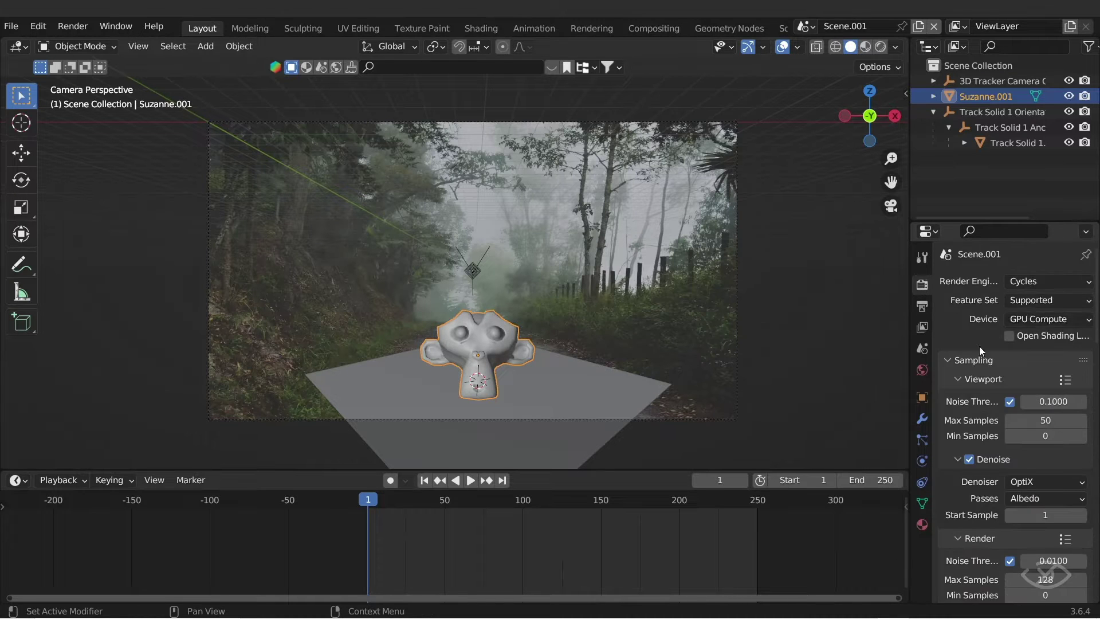
scroll(978, 346, down, 5)
scroll(957, 400, up, 5)
scroll(958, 400, down, 6)
click(73, 26)
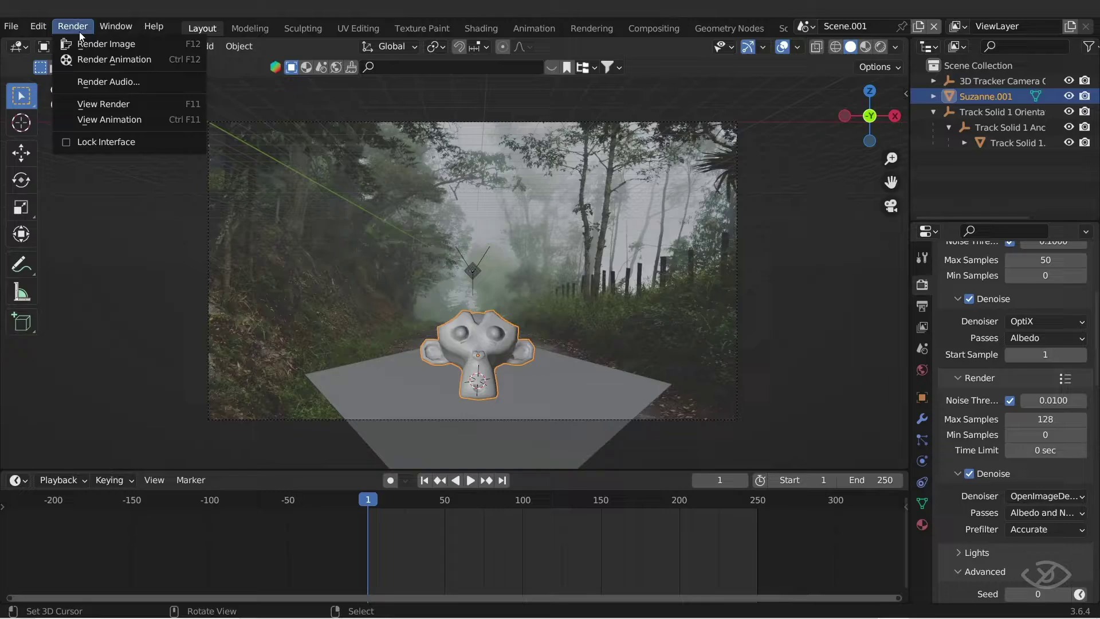
- Start rendering the full monkey animation with Render Animation
click(91, 44)
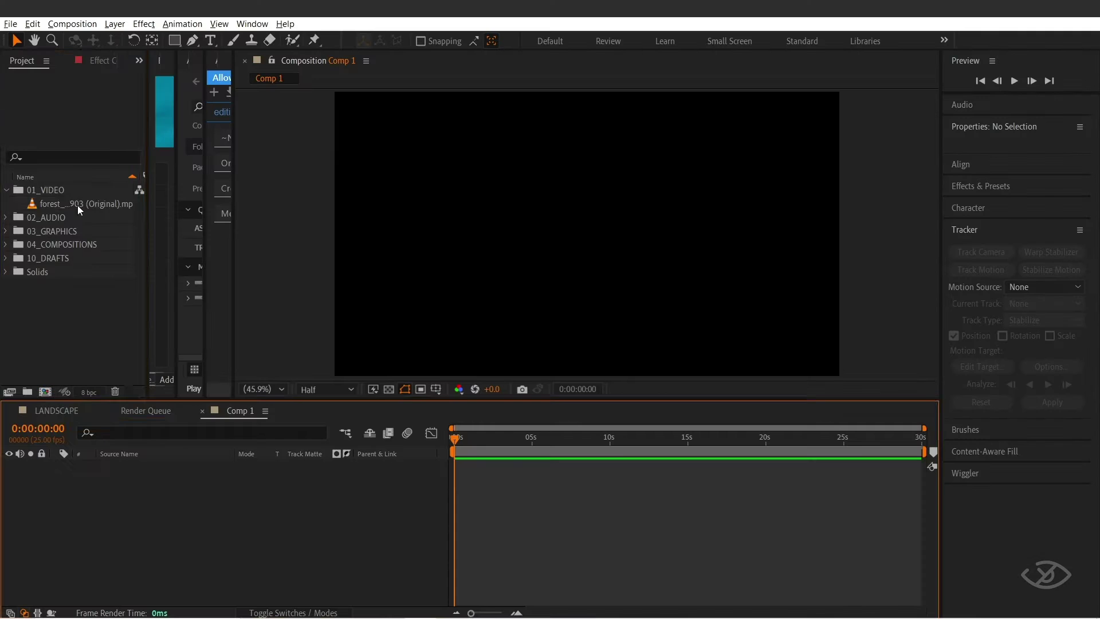
- Add the forest clip to Comp 1, preview it, and check the Window menu's panel list
drag(78, 205, 110, 476)
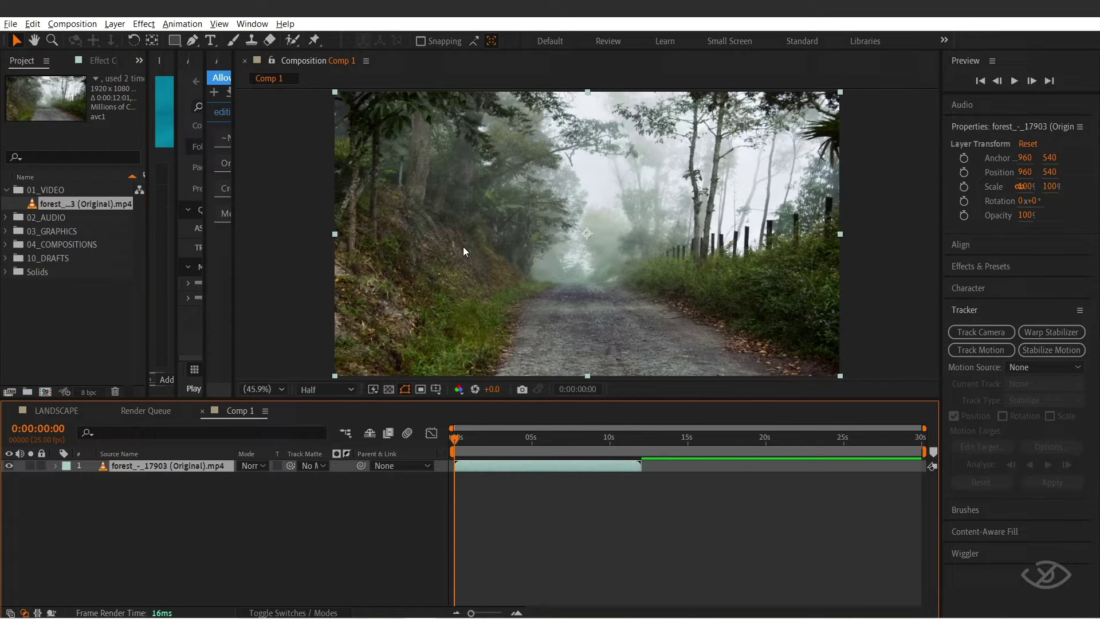
key(space)
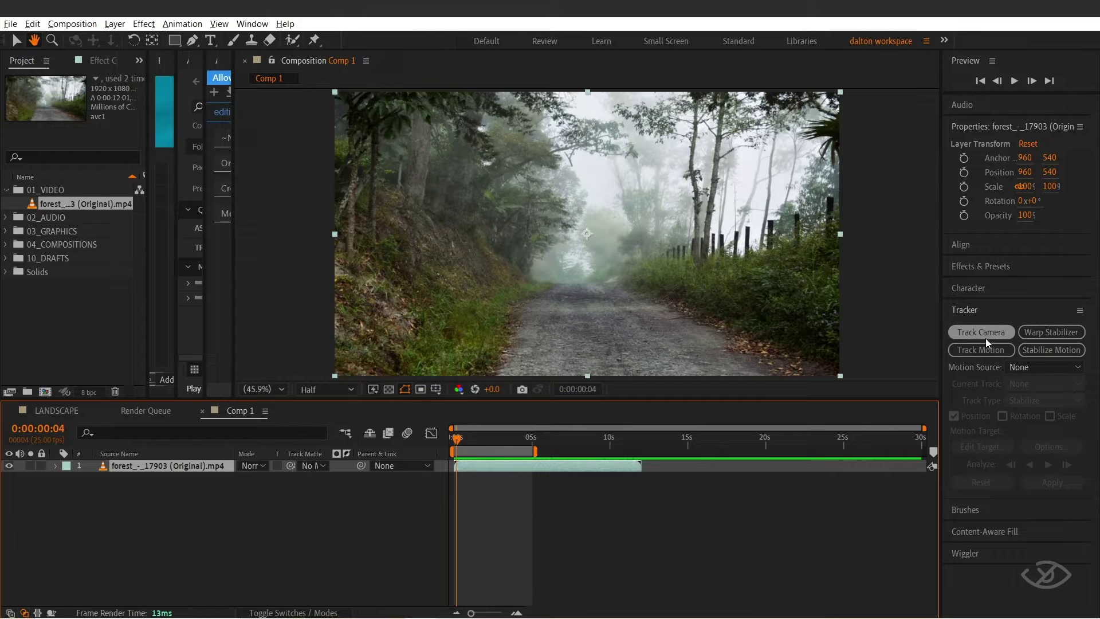
click(992, 318)
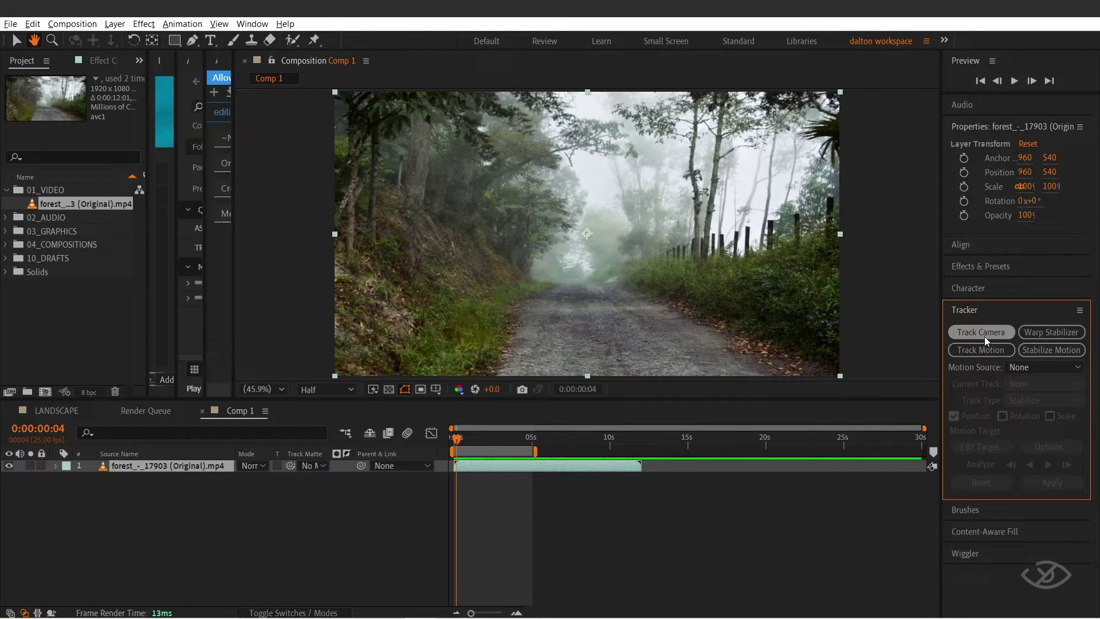
click(251, 24)
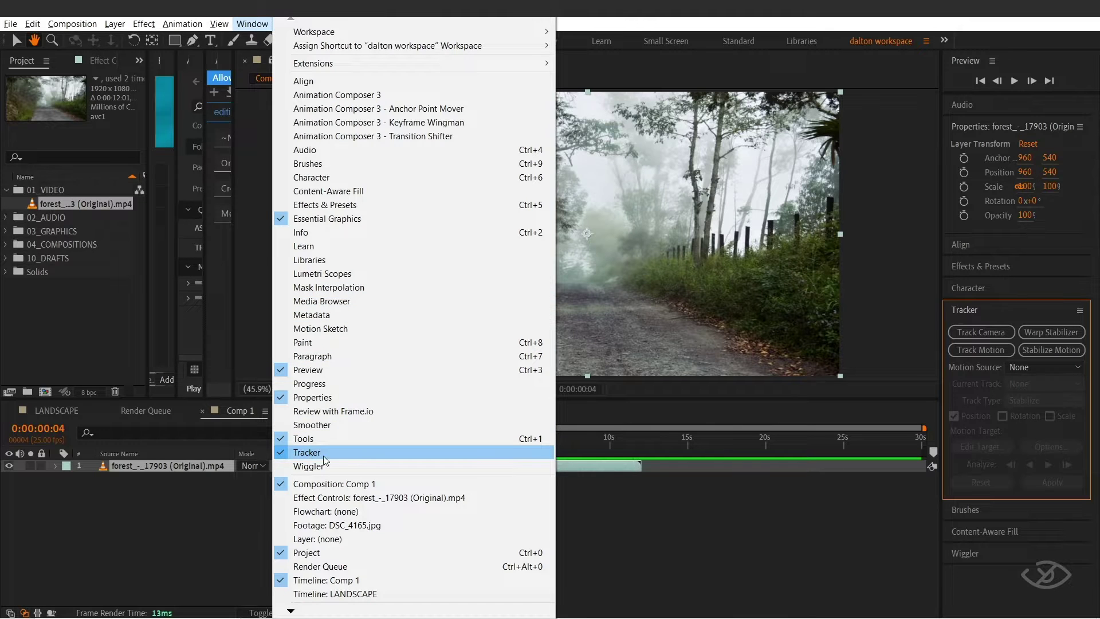
click(825, 548)
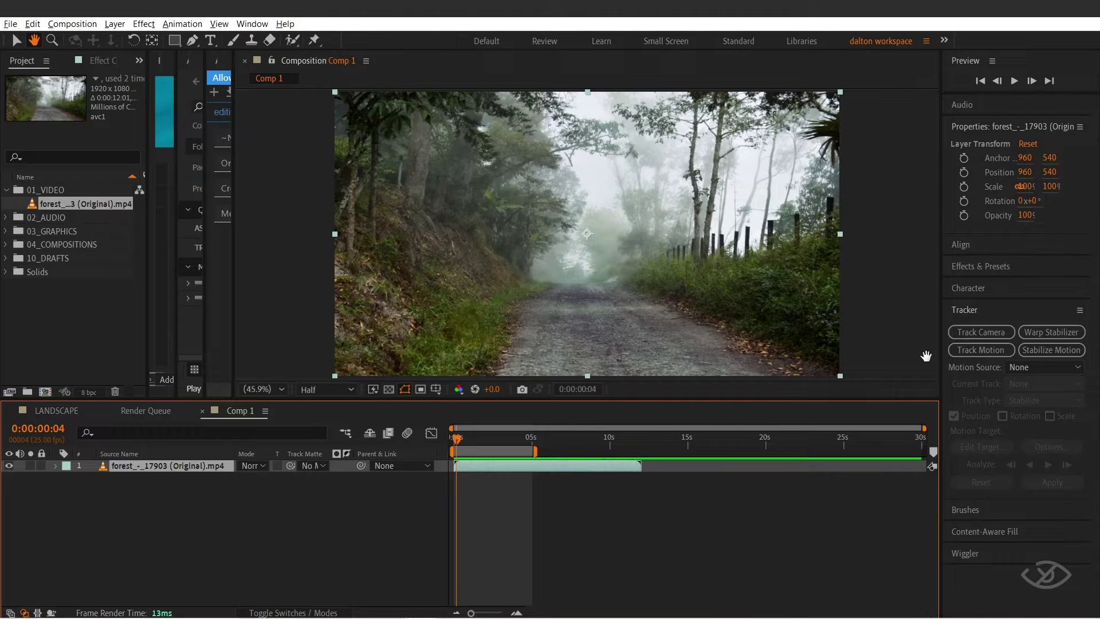
- Camera-track the forest clip, expand Advanced settings, and play back the solved shot from the start
click(971, 333)
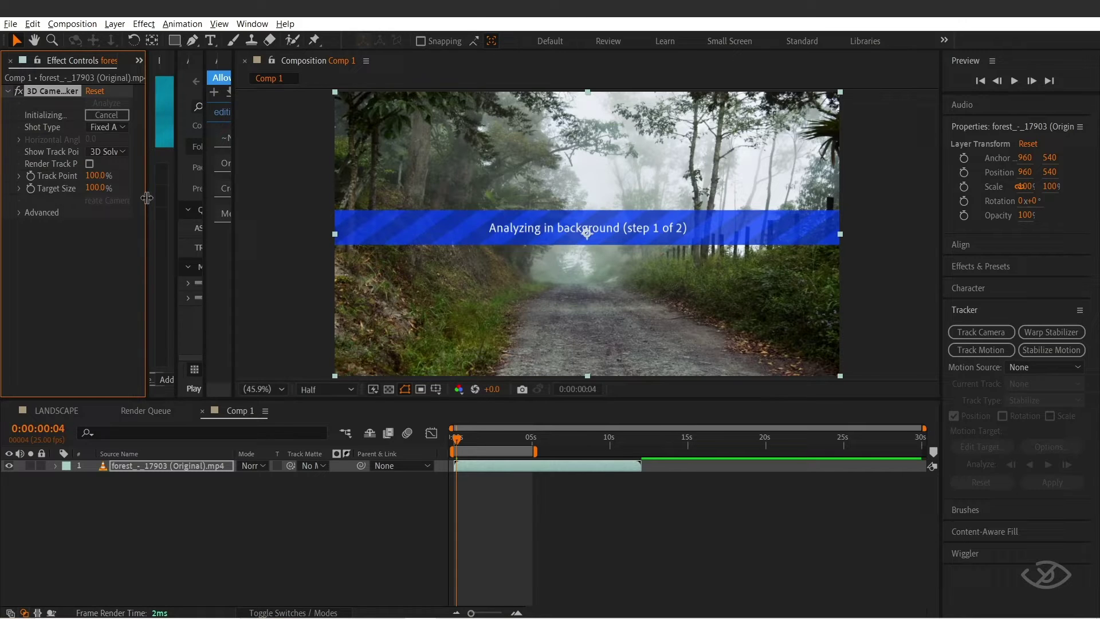
drag(147, 198, 222, 198)
click(20, 213)
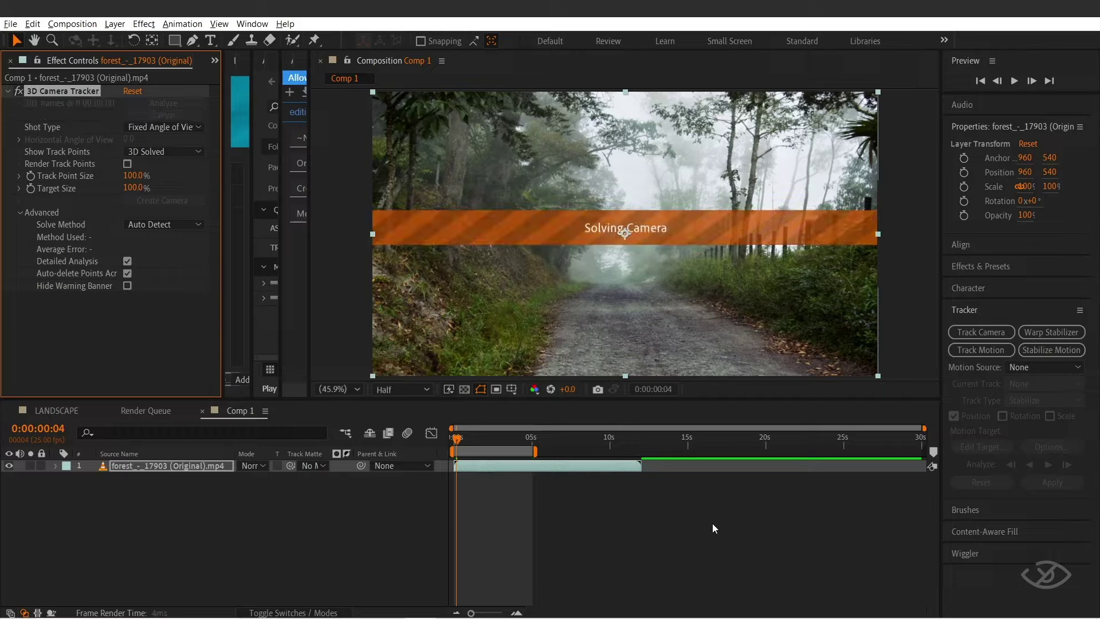
key(space)
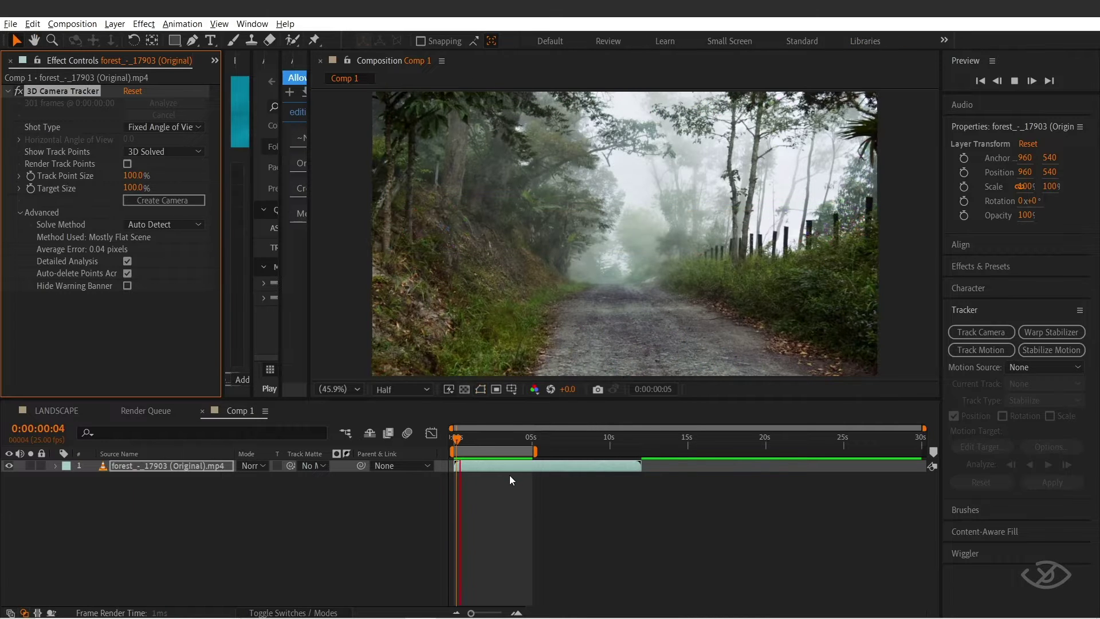
click(532, 548)
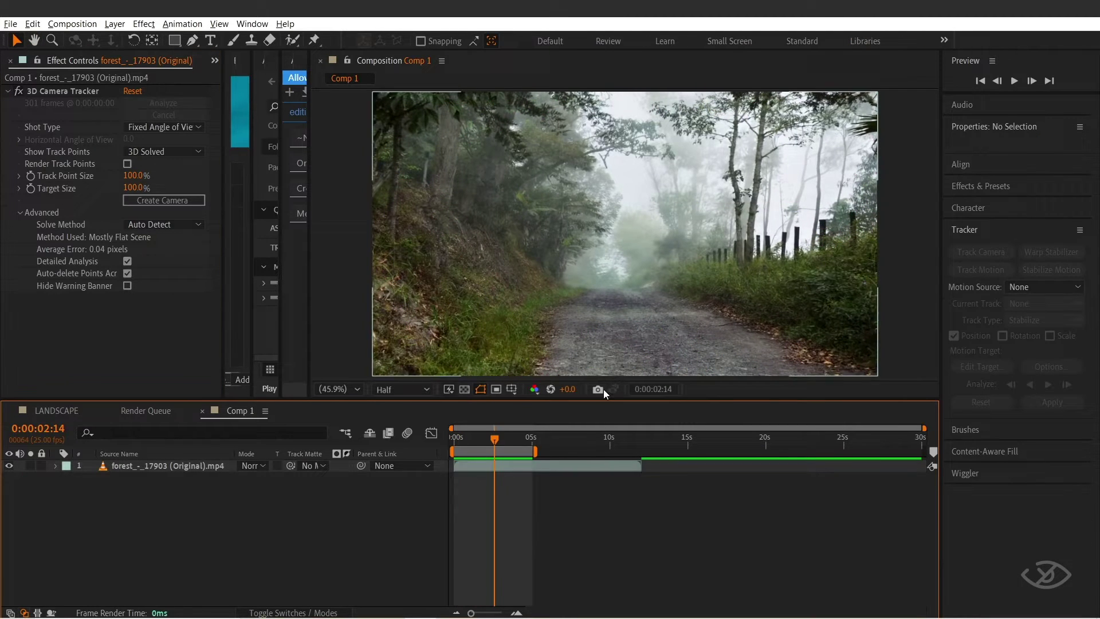
key(Home)
key(space)
- Enable Render Track Points on the 3D Camera Tracker and preview from frame 0
click(63, 90)
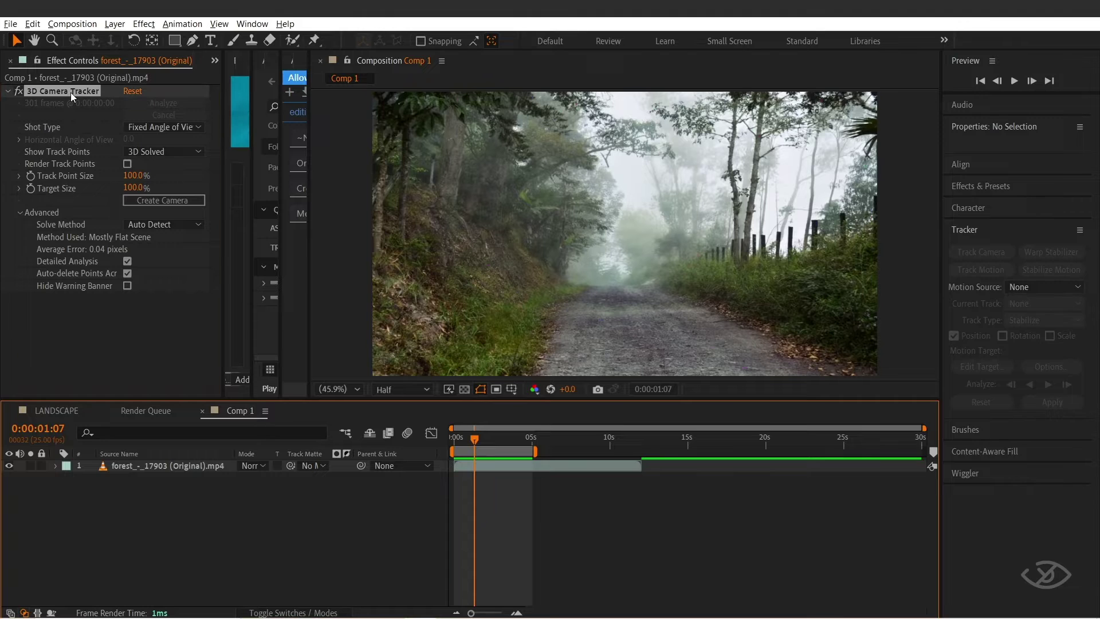
click(127, 164)
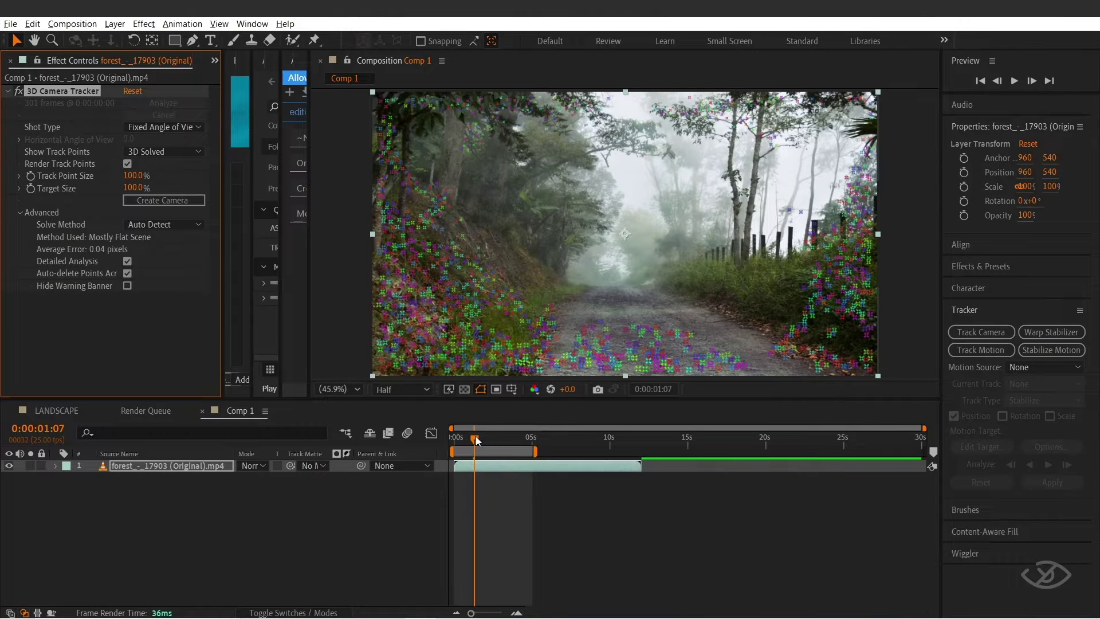
drag(476, 437, 454, 437)
key(space)
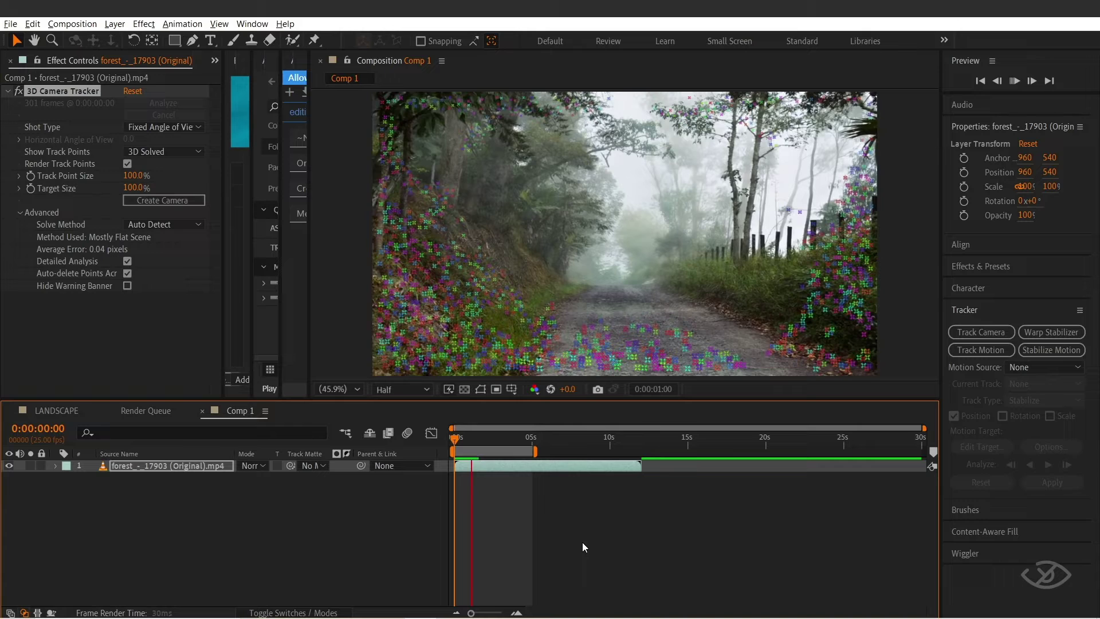
key(space)
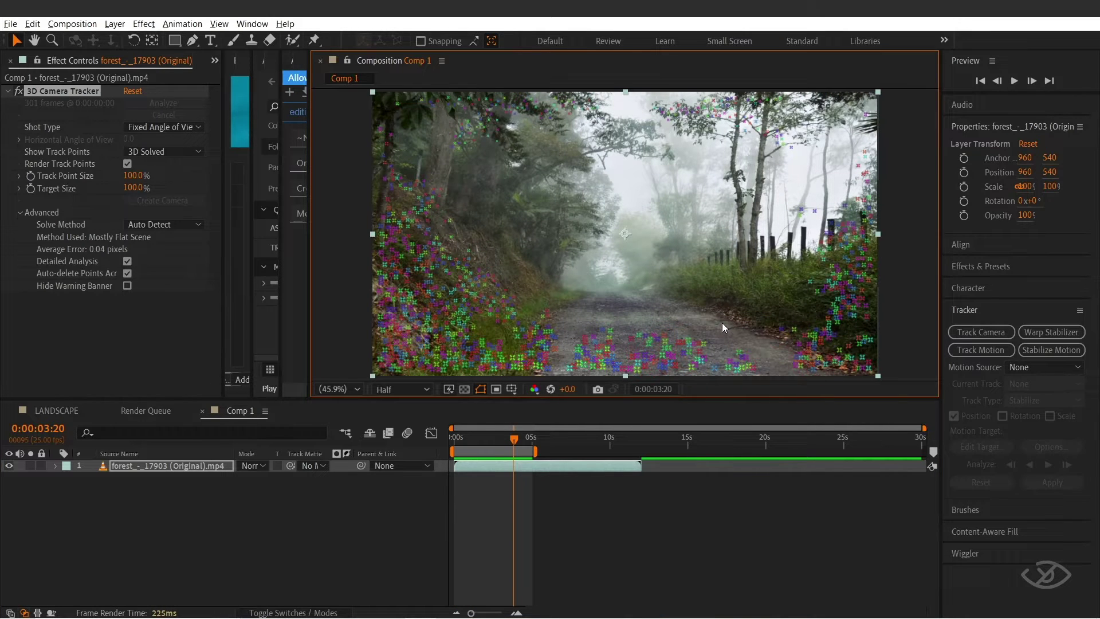
- Create a solid and camera from the selected road track points and preview from frame 0
mouse_move(722, 322)
mouse_down()
mouse_move(598, 322)
mouse_move(565, 348)
mouse_move(628, 380)
mouse_move(724, 378)
mouse_move(783, 358)
mouse_move(765, 326)
mouse_move(690, 324)
mouse_up()
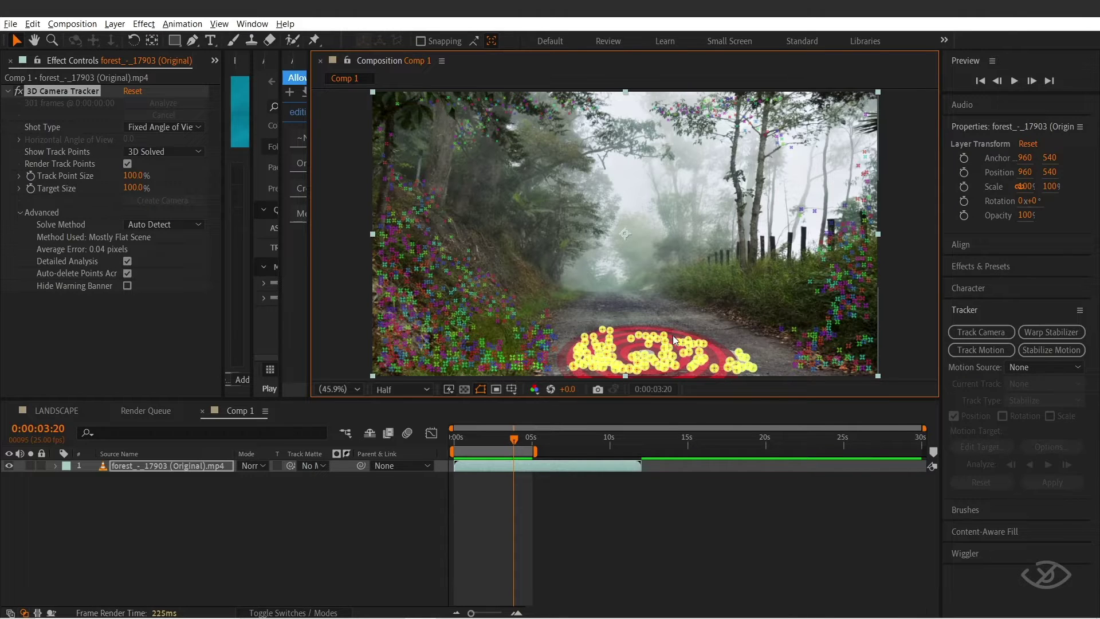
right_click(672, 335)
click(710, 357)
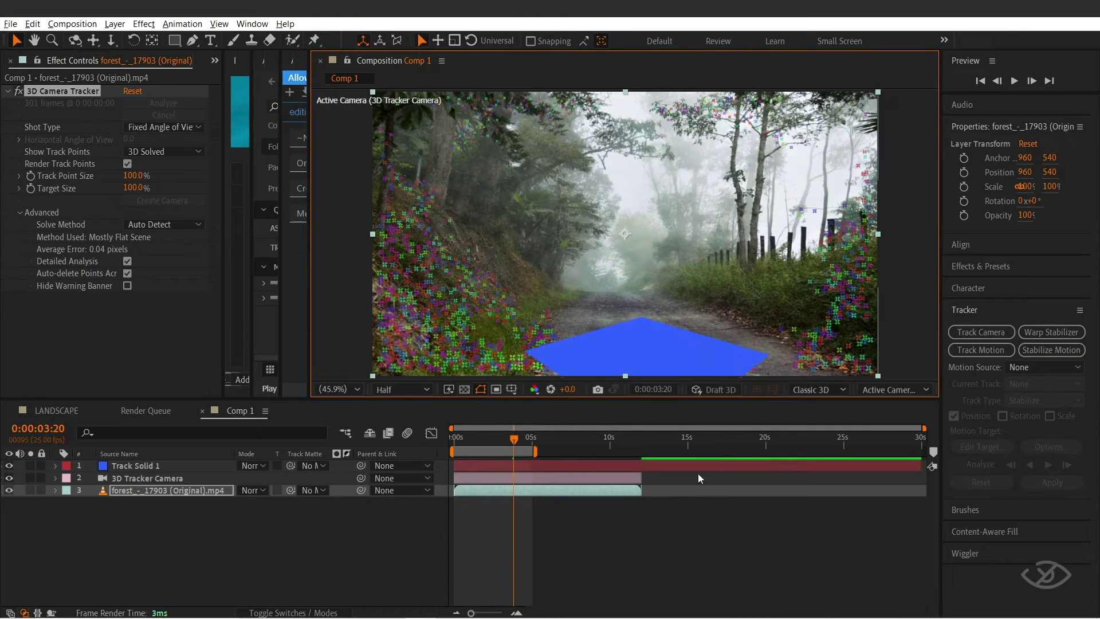
click(451, 440)
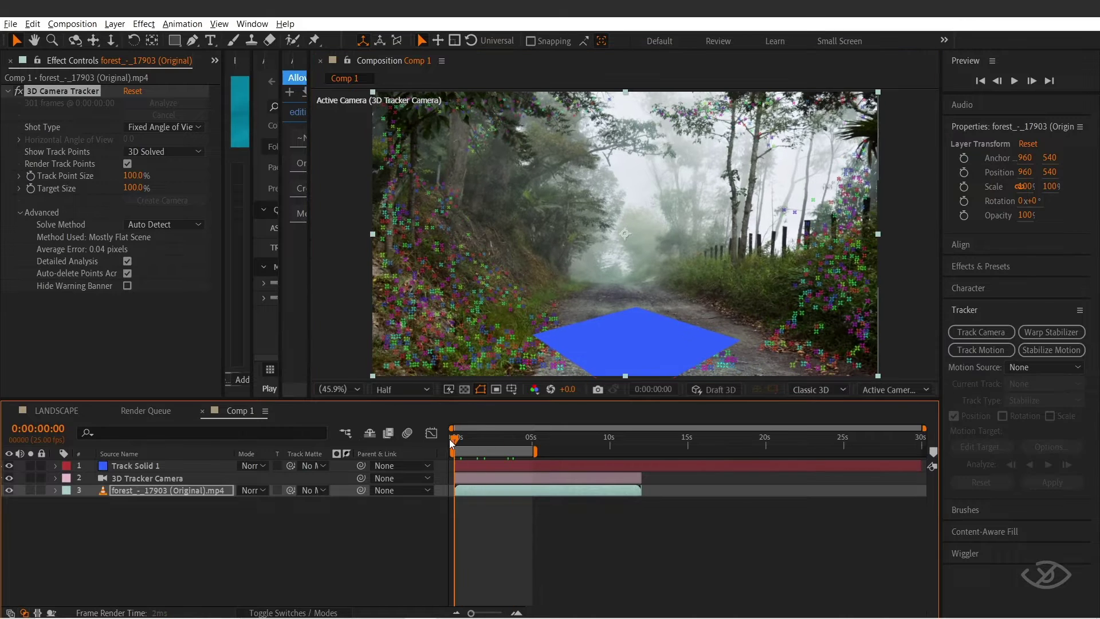
click(609, 555)
key(space)
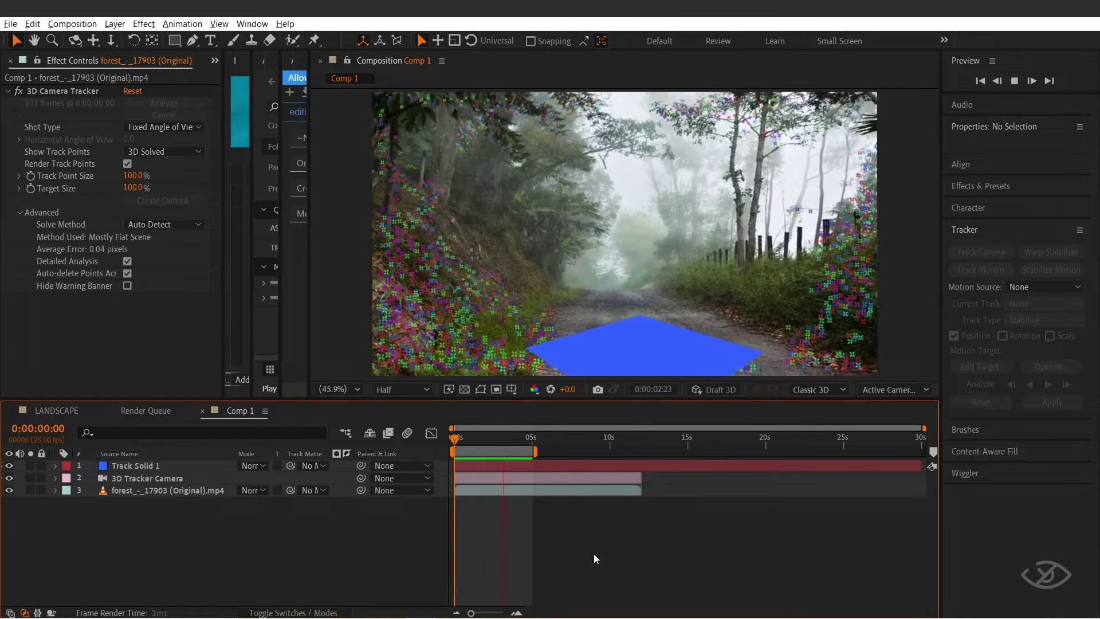
- Turn off Render Track Points, preview Track Solid 1 on the road, and return to the Selection tool
key(space)
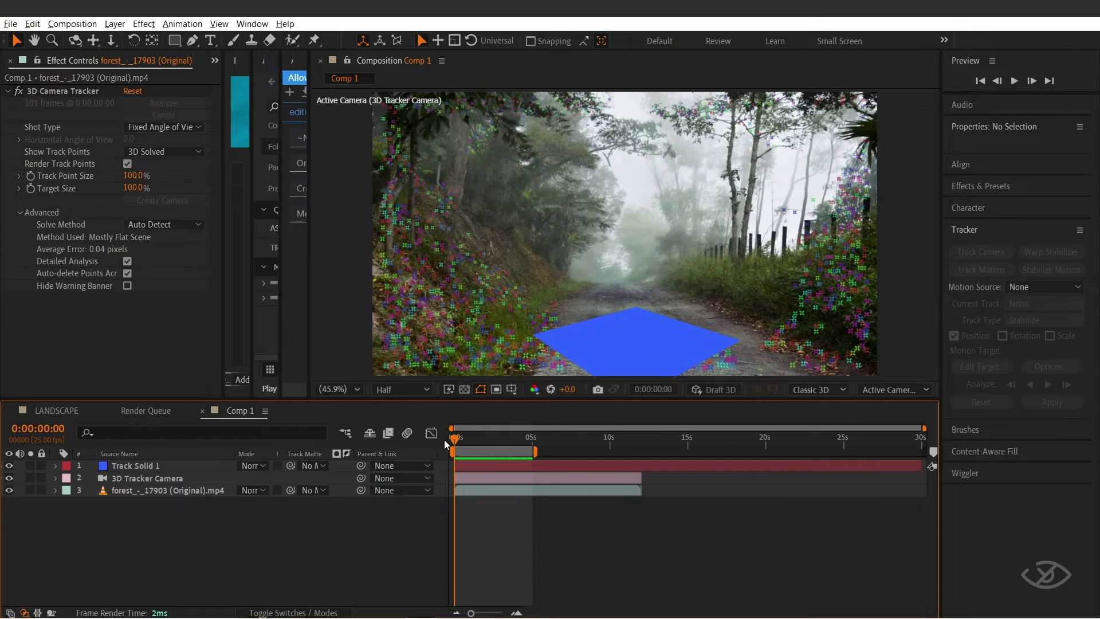
click(128, 164)
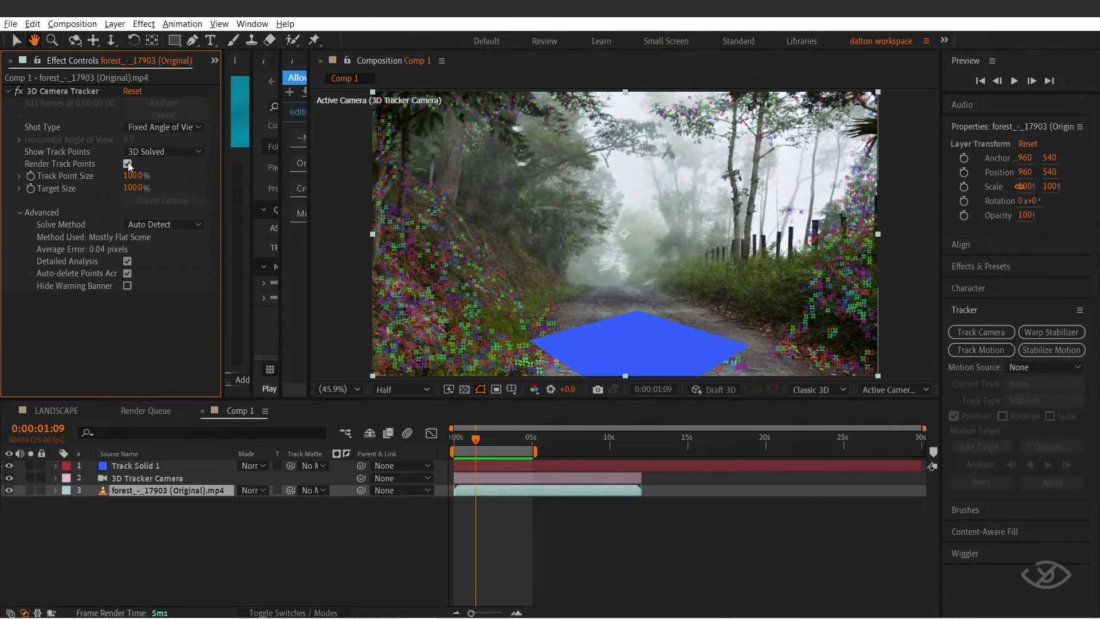
key(space)
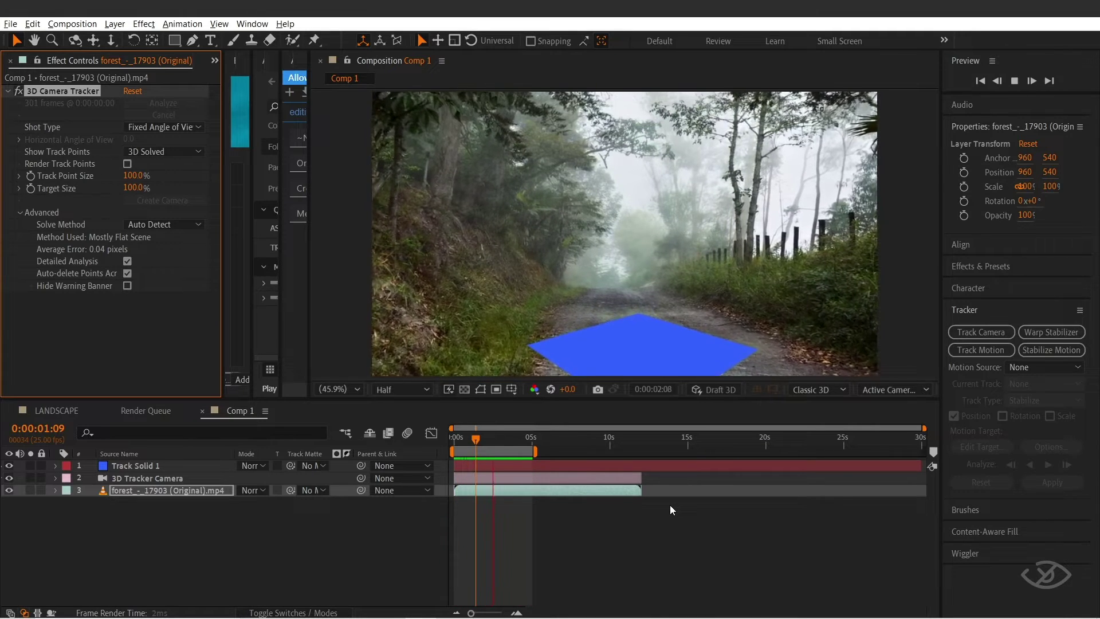
key(space)
click(549, 530)
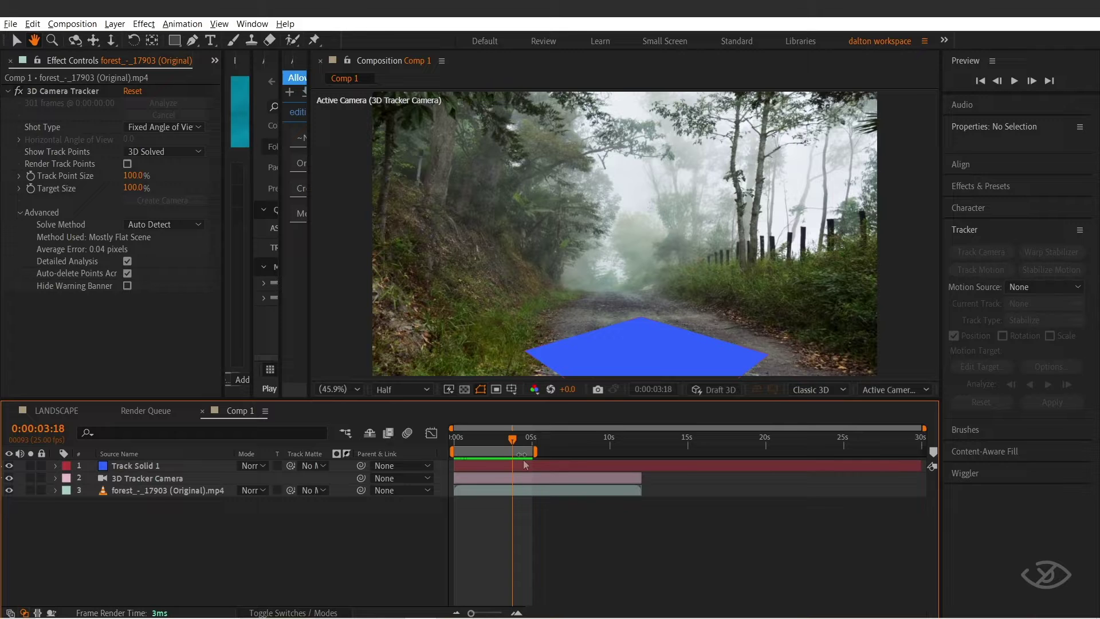
key(v)
drag(512, 440, 448, 442)
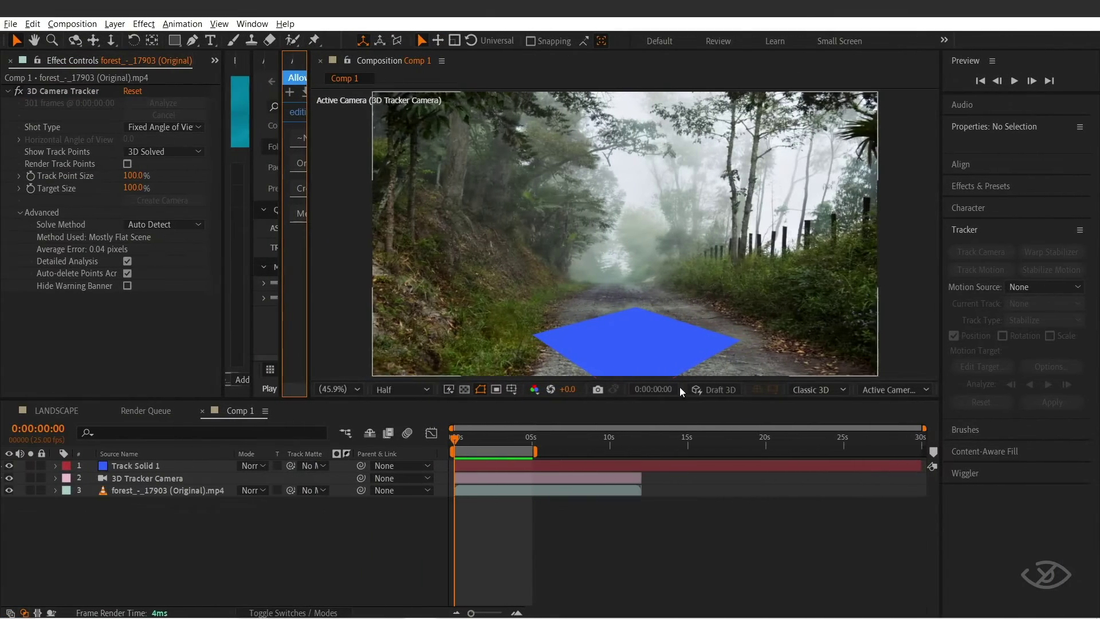
- Play the camera move briefly and browse File > Scripts without running one
click(549, 486)
key(space)
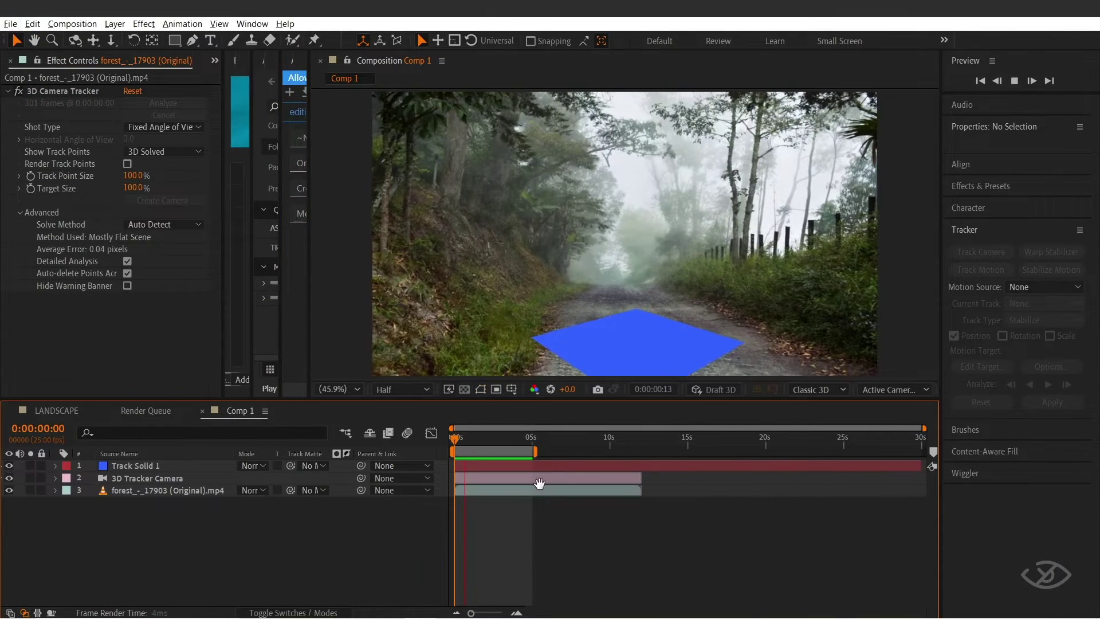
click(10, 24)
mouse_move(142, 334)
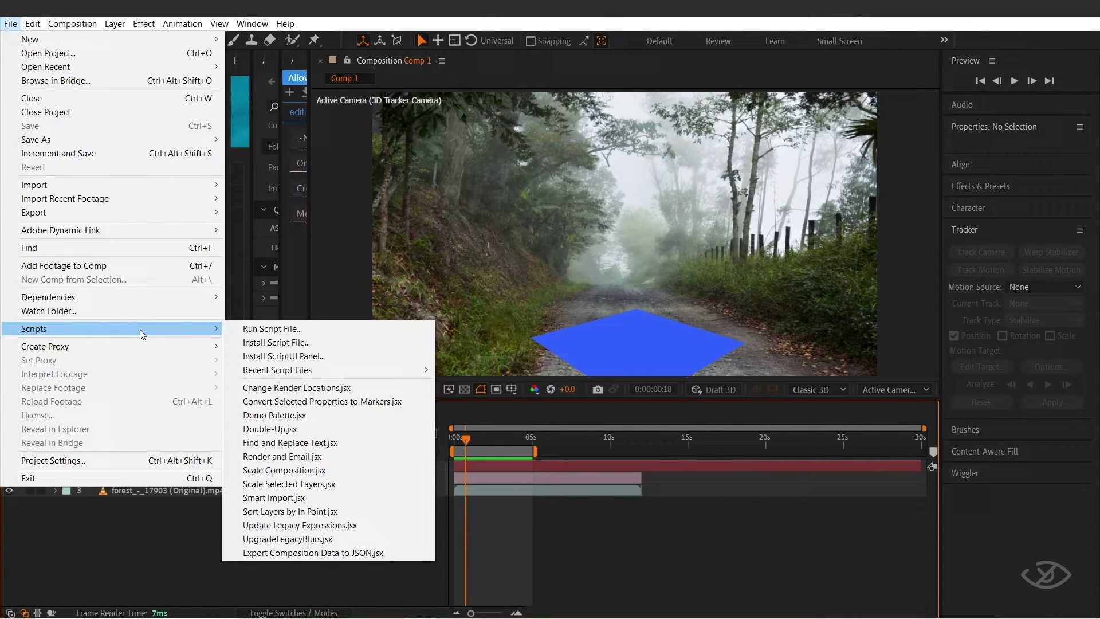
click(298, 343)
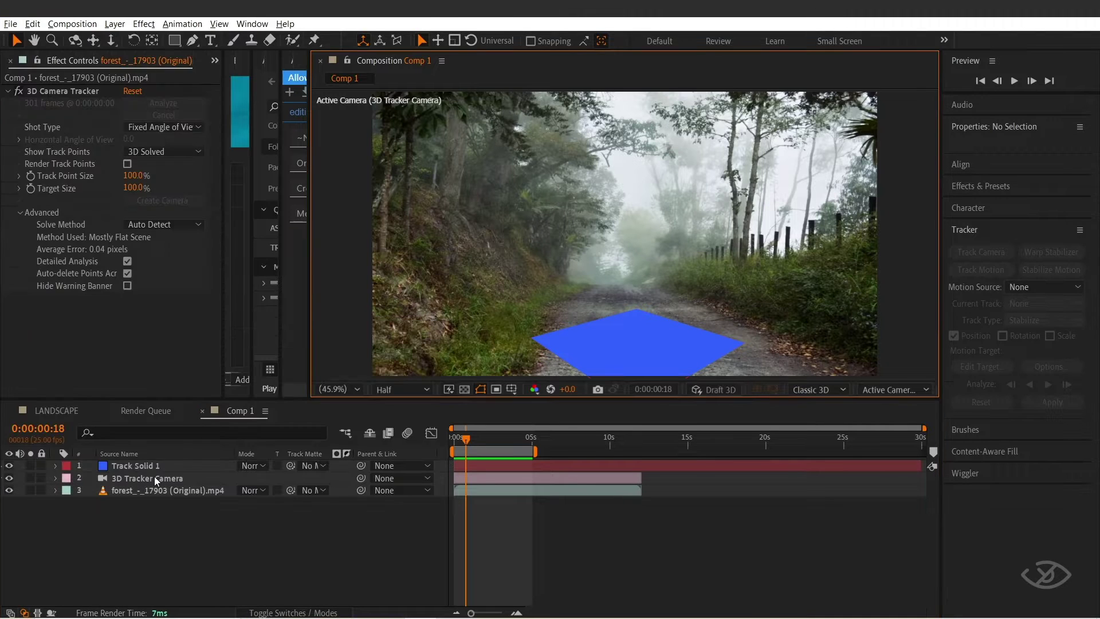
- Select 3D Tracker Camera and Track Solid 1, then run Export Composition Data to JSON.jsx
click(156, 479)
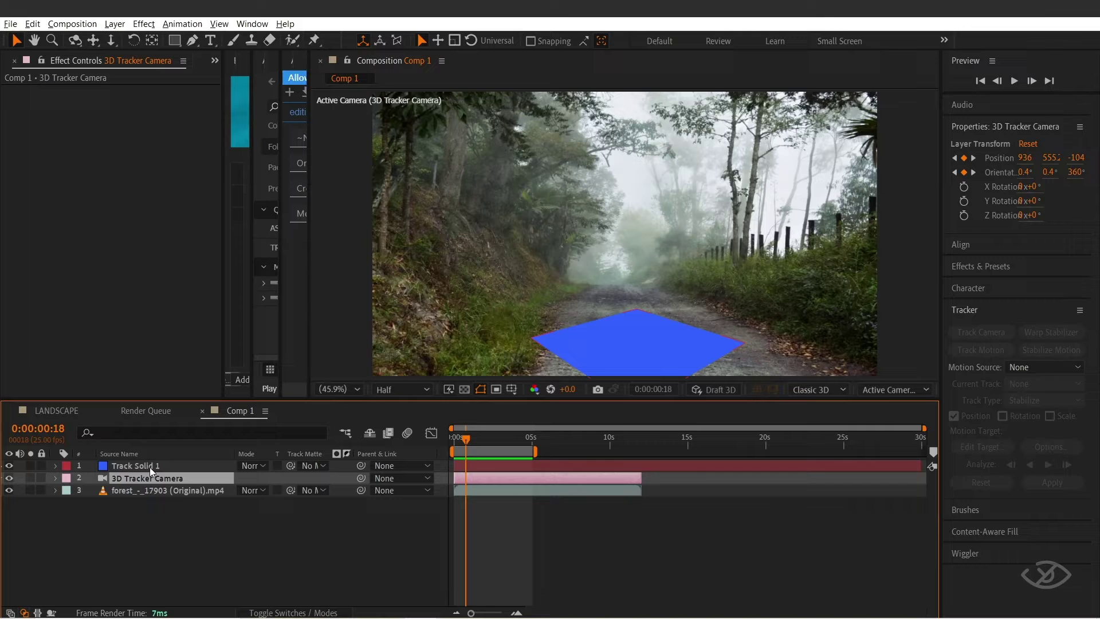
ctrl+click(152, 467)
click(10, 24)
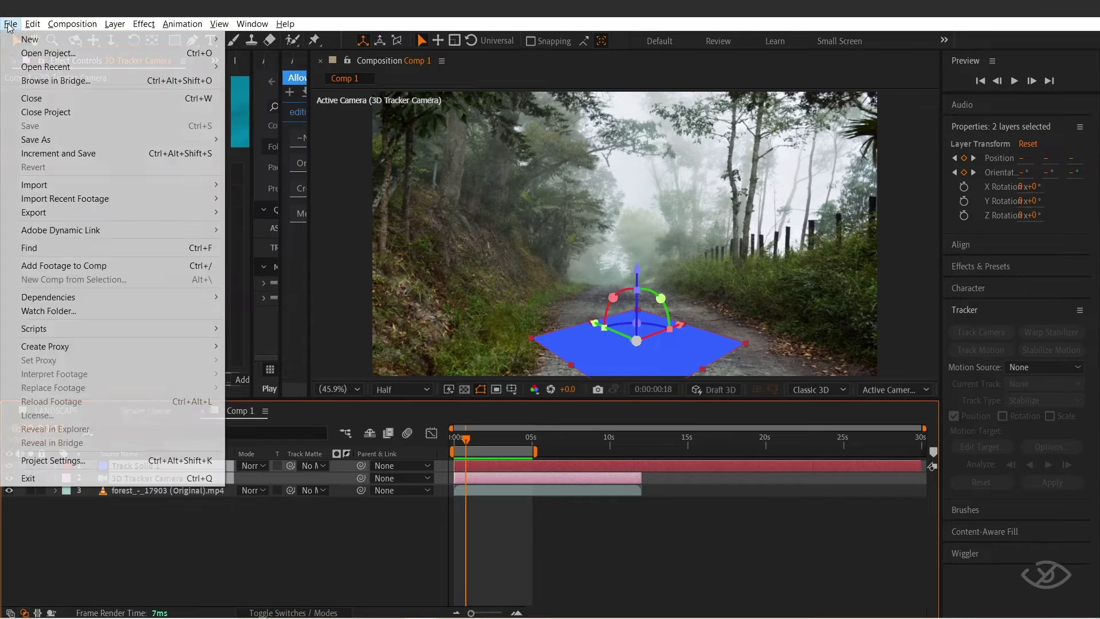
mouse_move(68, 330)
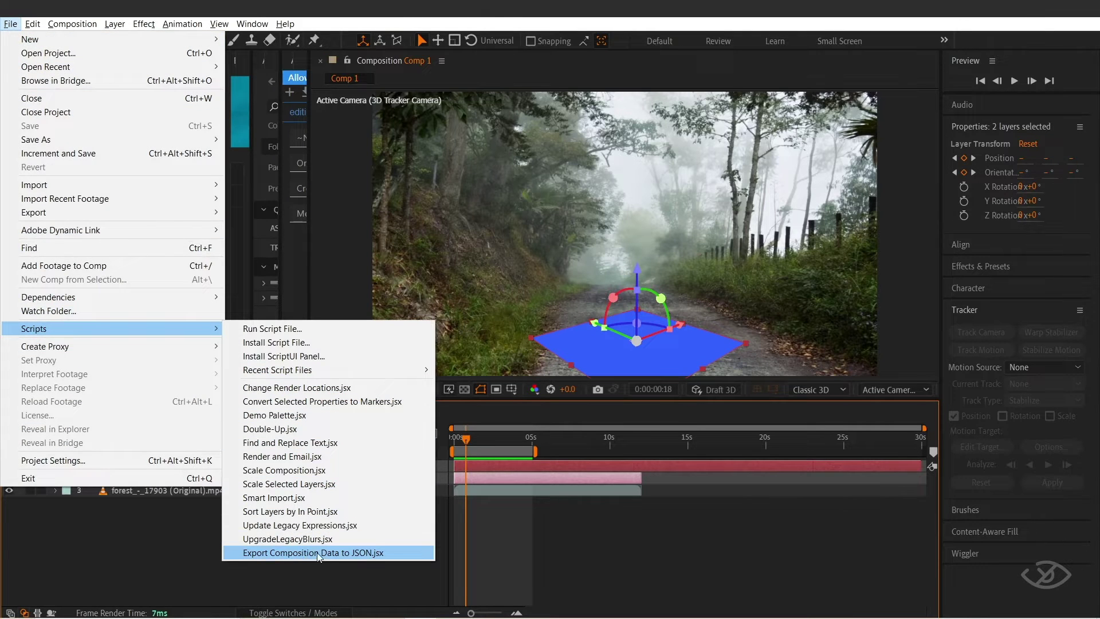
click(299, 553)
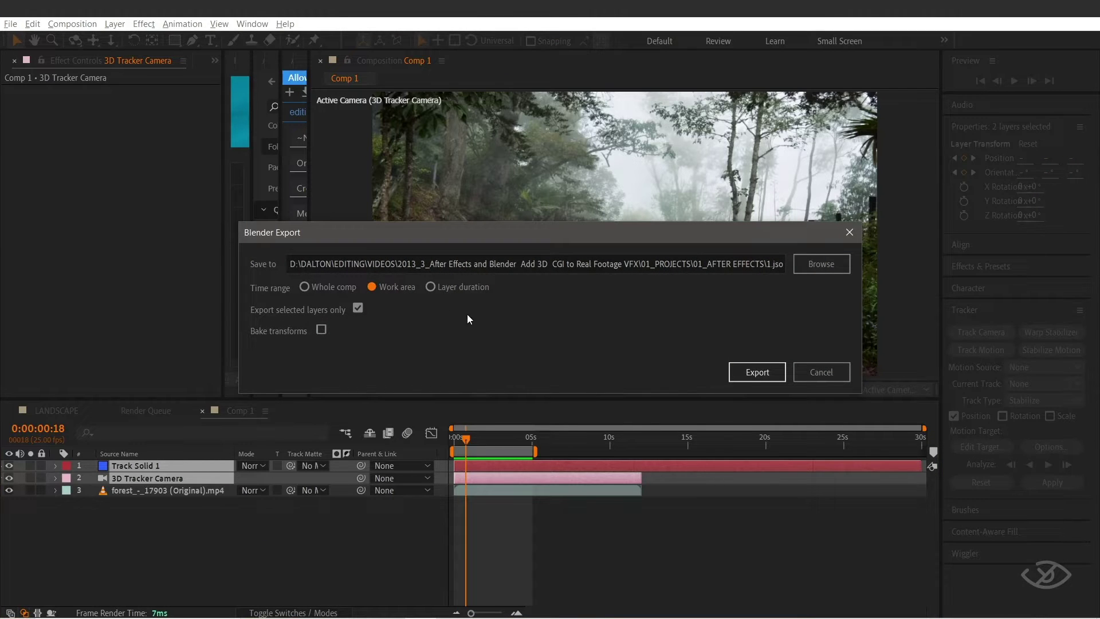
- Export the whole-comp camera and solid layer data as the JSON file 'ae to blender tracker'
click(304, 287)
click(842, 264)
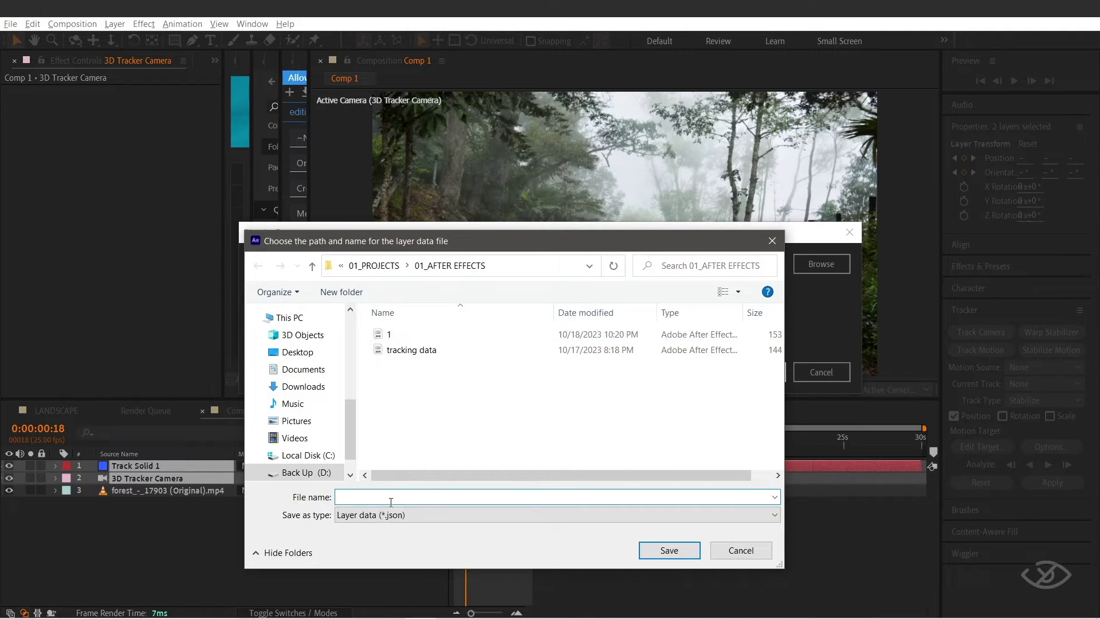
text(ae to blender tracker)
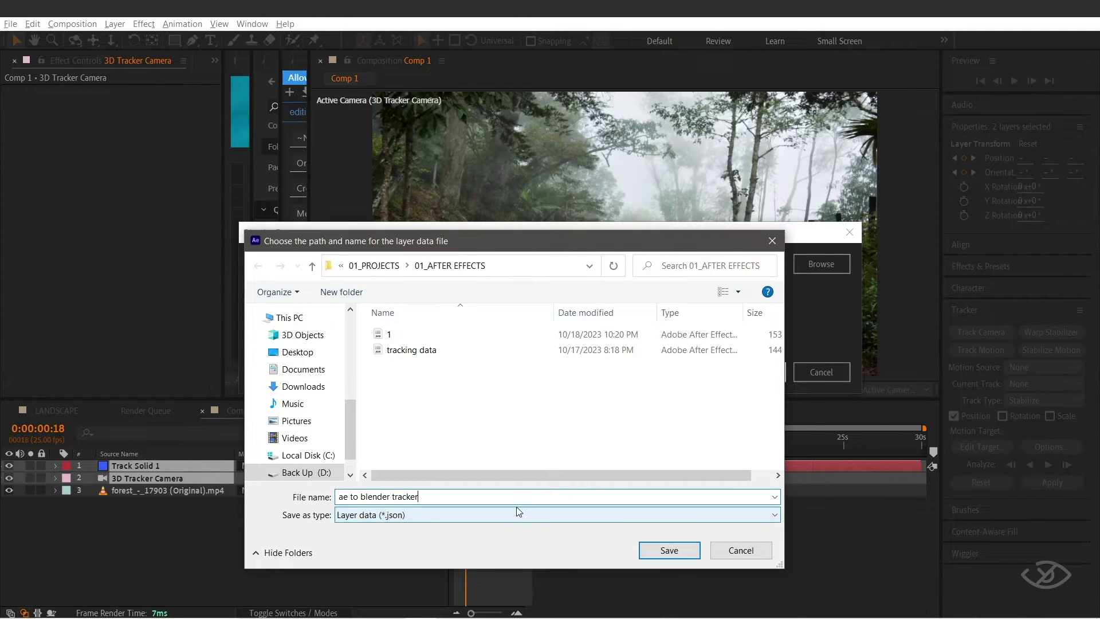
click(664, 551)
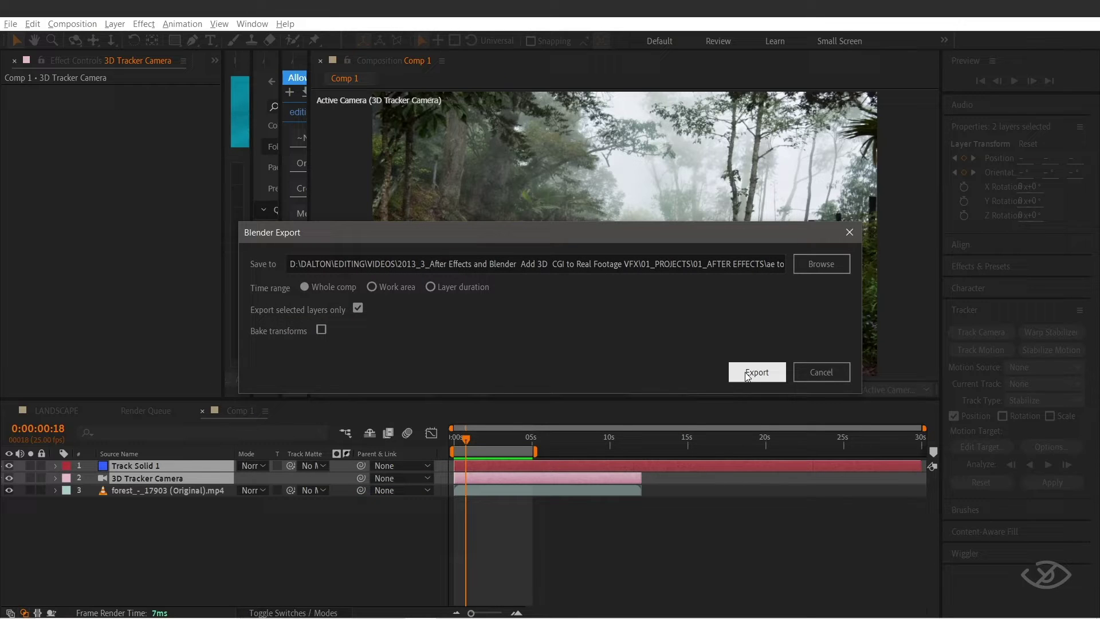
click(757, 372)
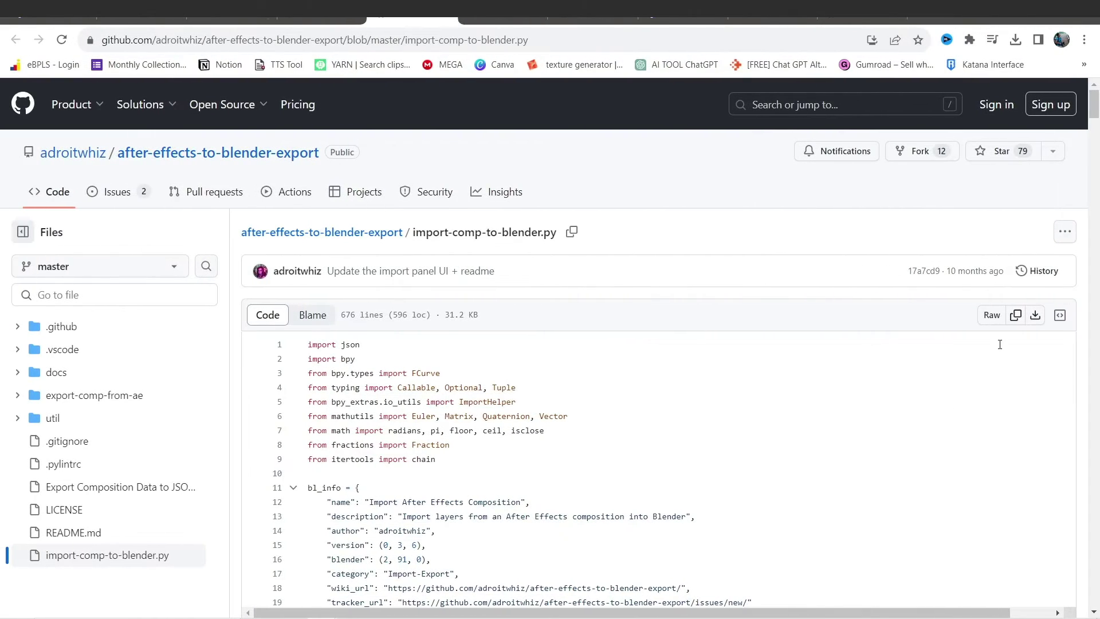
- Scroll through import-comp-to-blender.py on GitHub and download it as a raw file
scroll(844, 385, down, 10)
scroll(845, 387, down, 5)
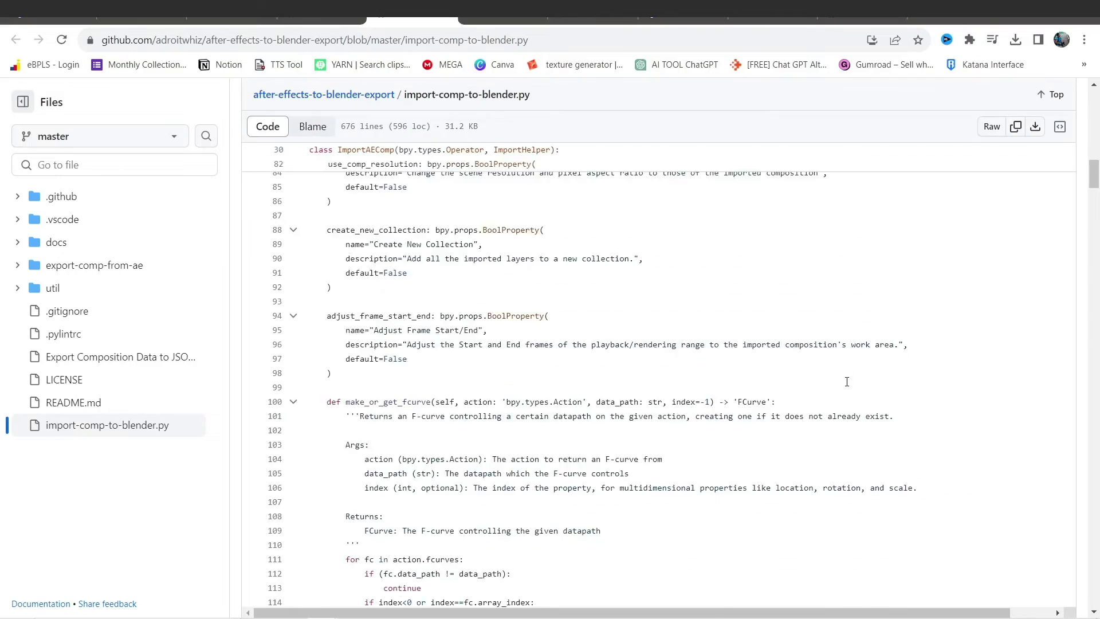
scroll(845, 387, up, 15)
scroll(843, 391, down, 9)
scroll(843, 392, down, 12)
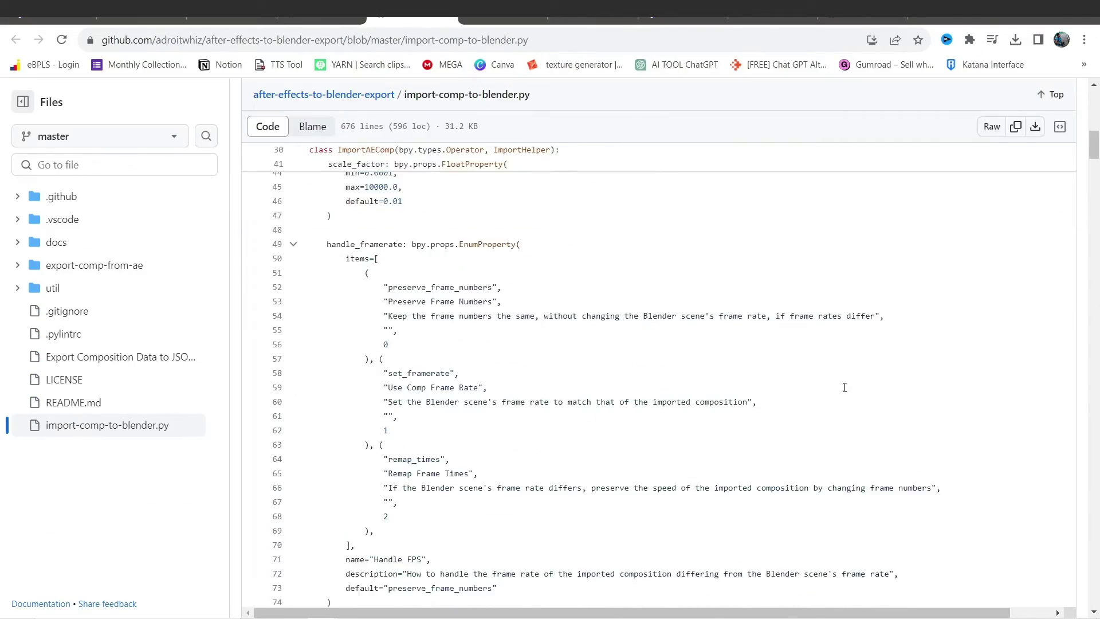
scroll(842, 395, up, 20)
scroll(843, 395, down, 12)
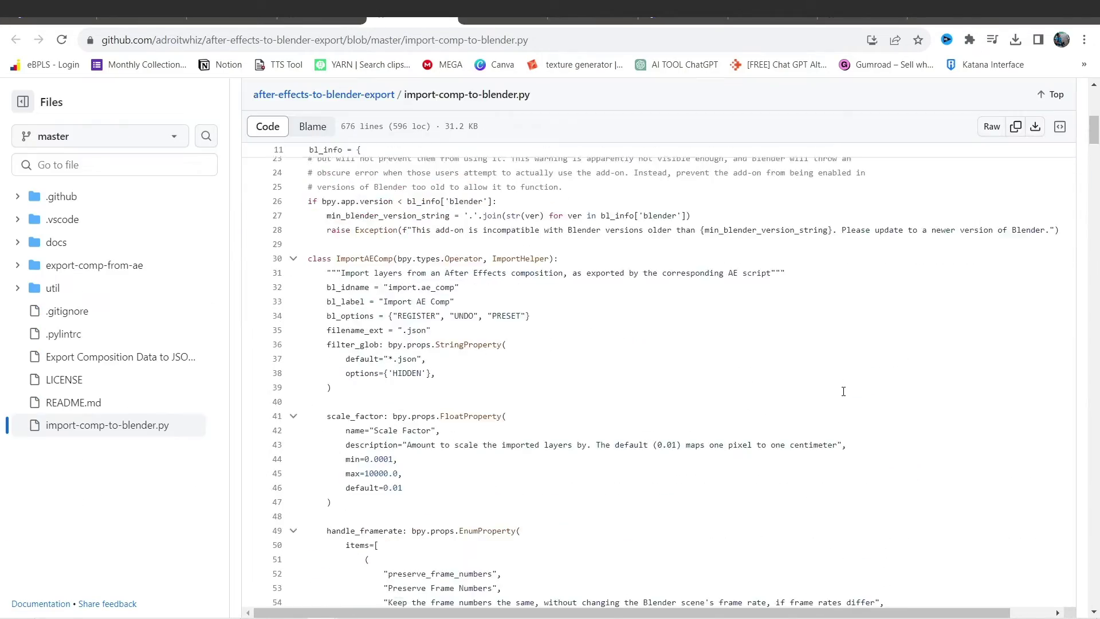
scroll(846, 381, up, 8)
scroll(846, 381, up, 5)
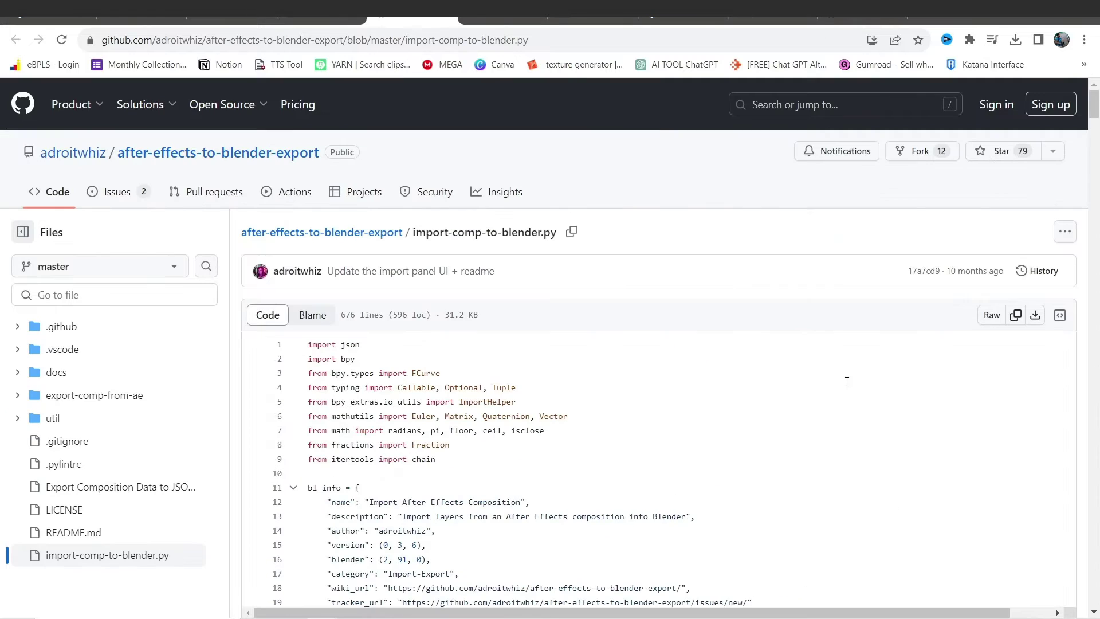
click(1037, 325)
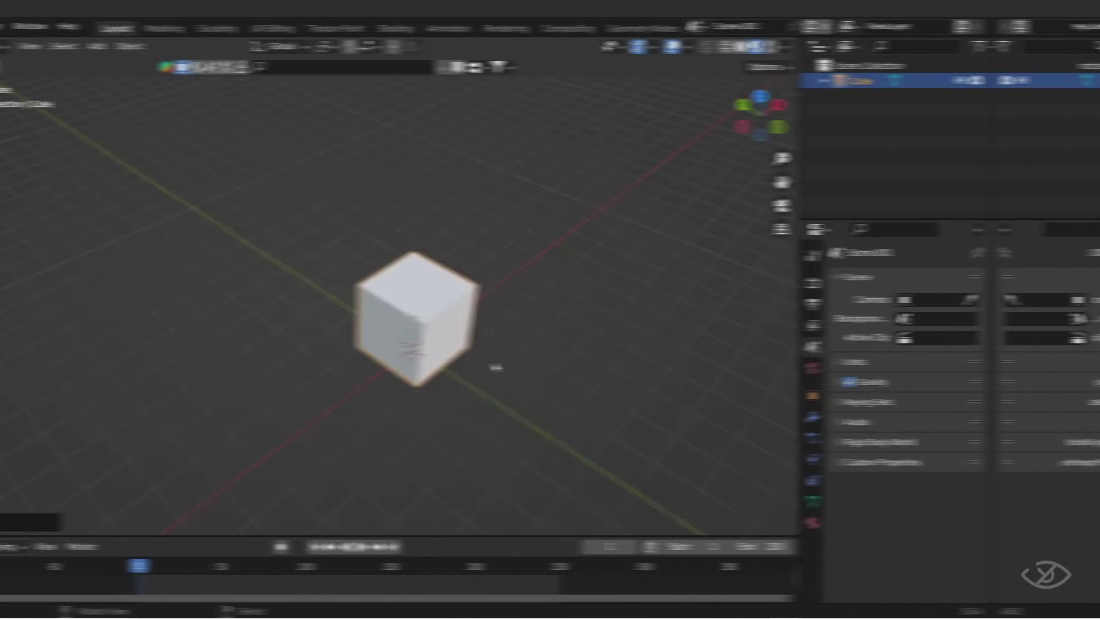
- Delete the default cube, install the import-comp-to-blender.py add-on from Preferences, and check File > Import
key(Delete)
click(59, 28)
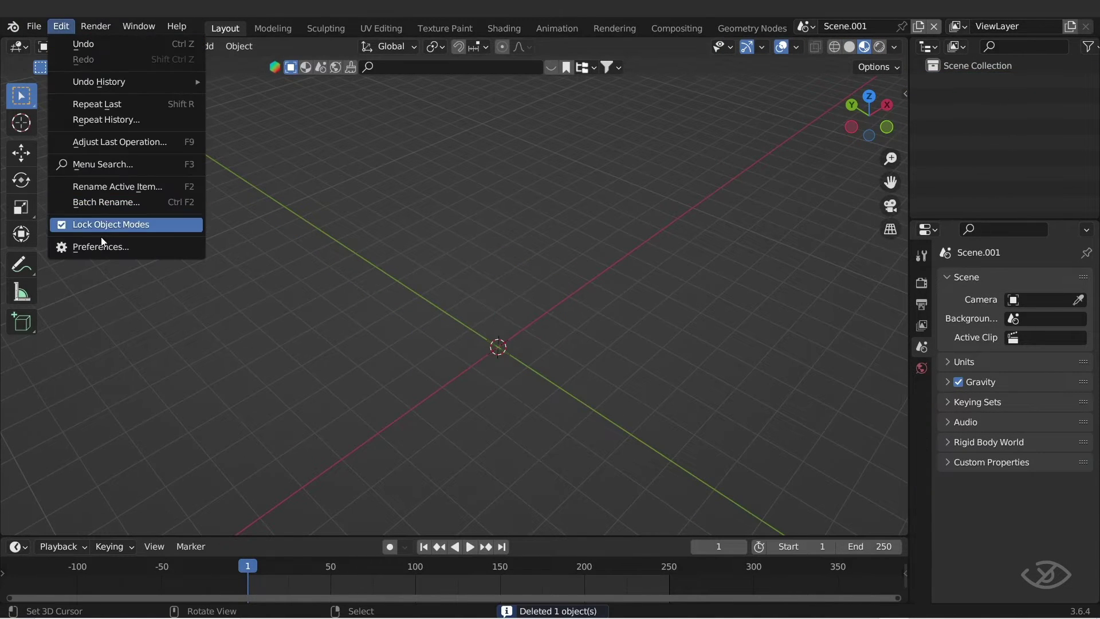
click(101, 246)
click(35, 189)
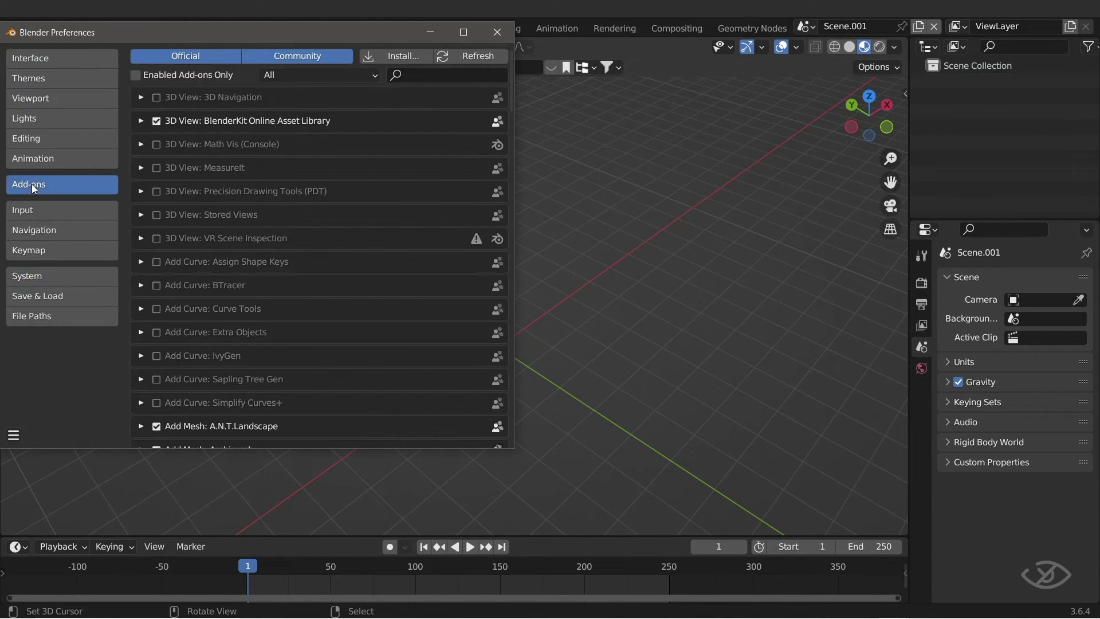
click(398, 55)
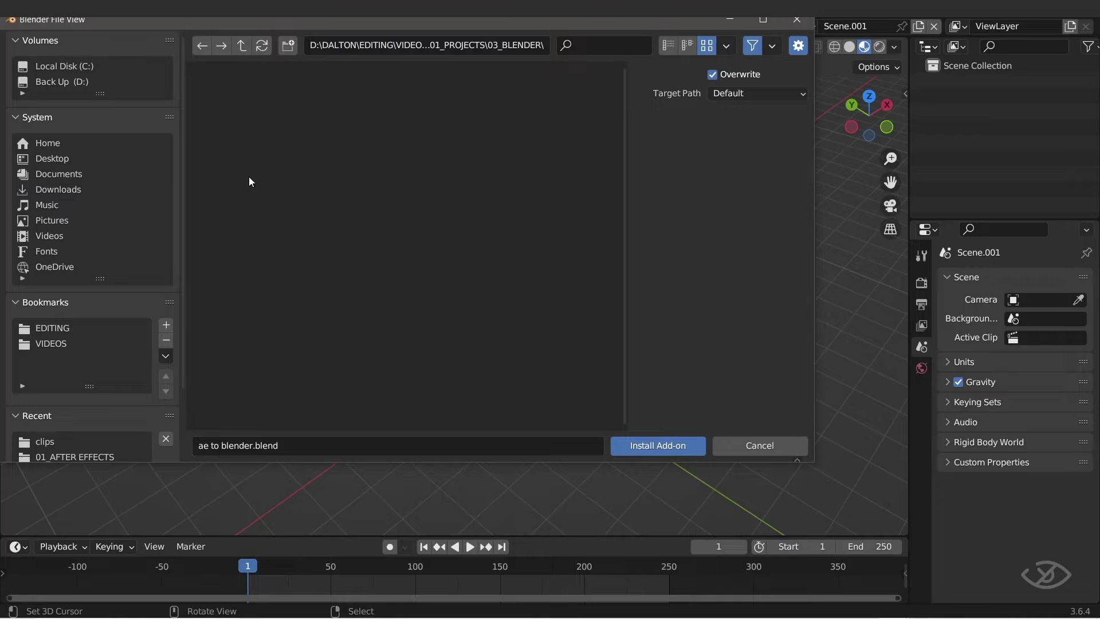
click(656, 444)
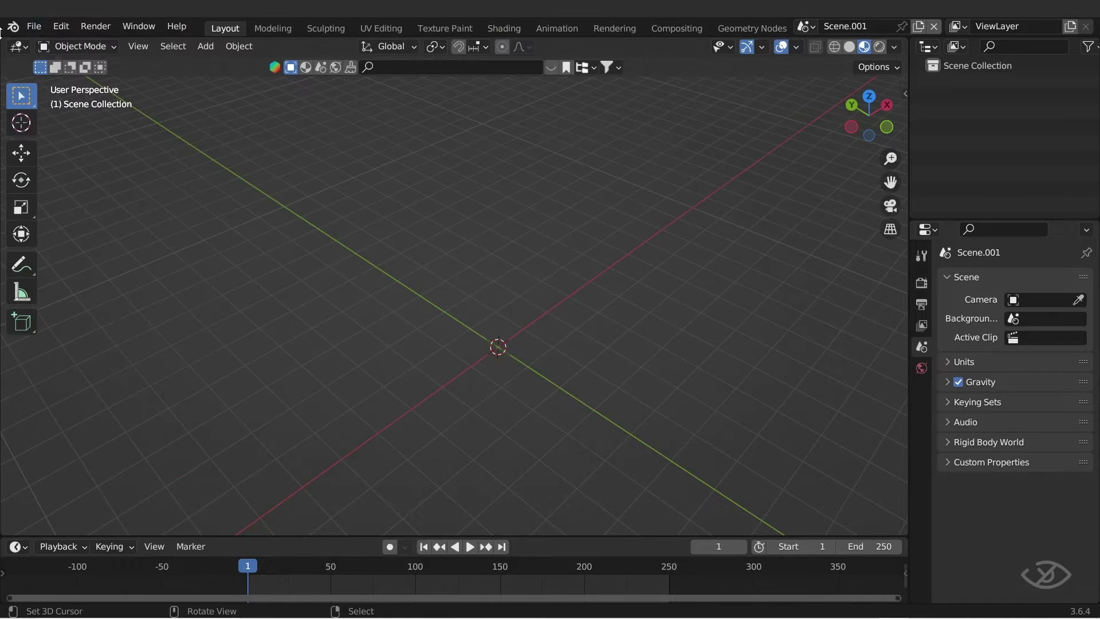
click(34, 26)
mouse_move(71, 234)
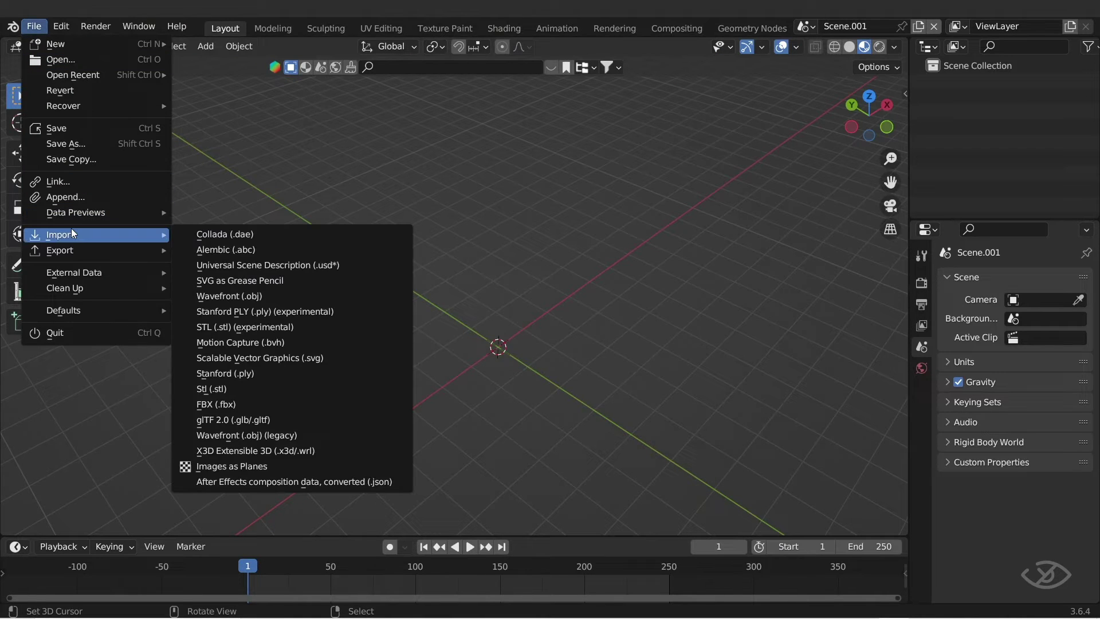
- Import ae to blender tracker.json with the After Effects composition importer
click(268, 481)
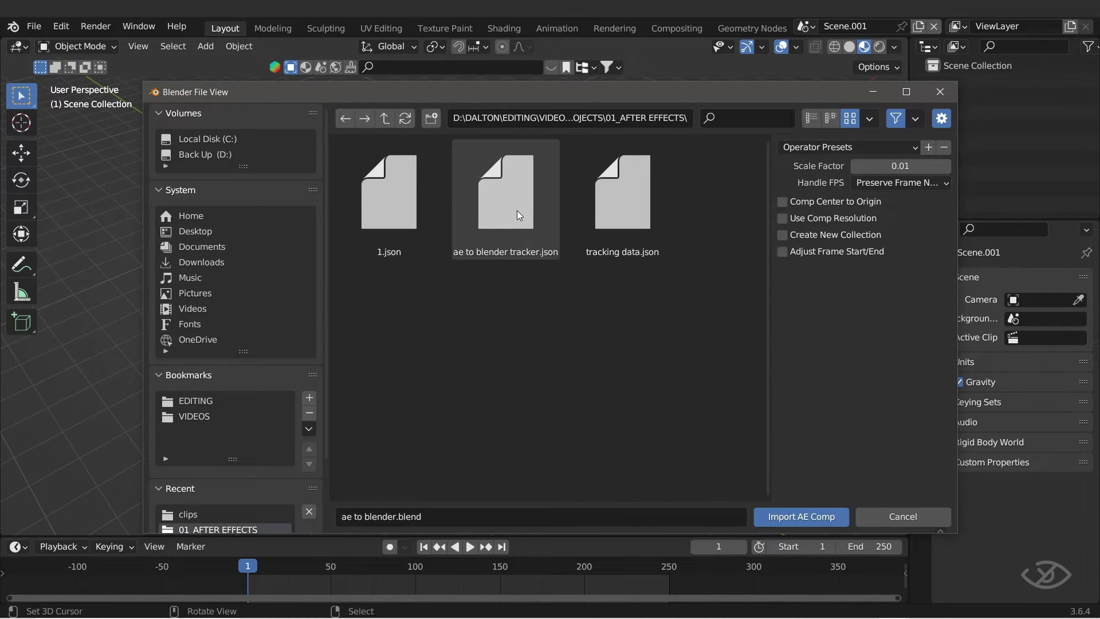
click(517, 210)
click(810, 517)
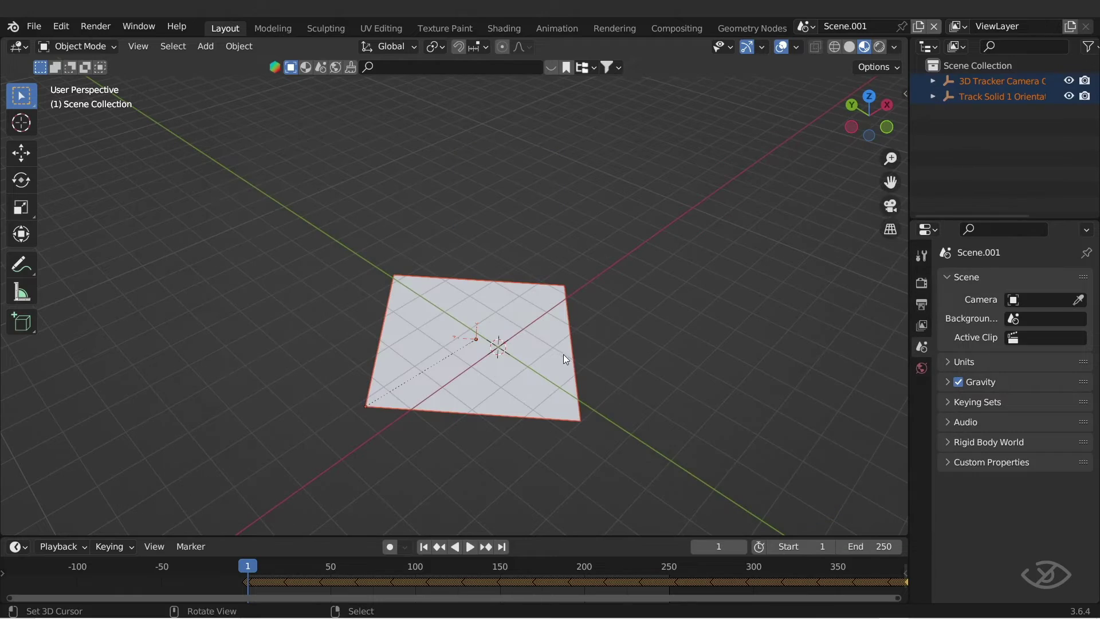
scroll(567, 350, down, 3)
middle_drag(547, 351, 498, 344)
- Scale up the 3D Tracker Camera and play the animation
click(638, 413)
middle_drag(638, 413, 759, 415)
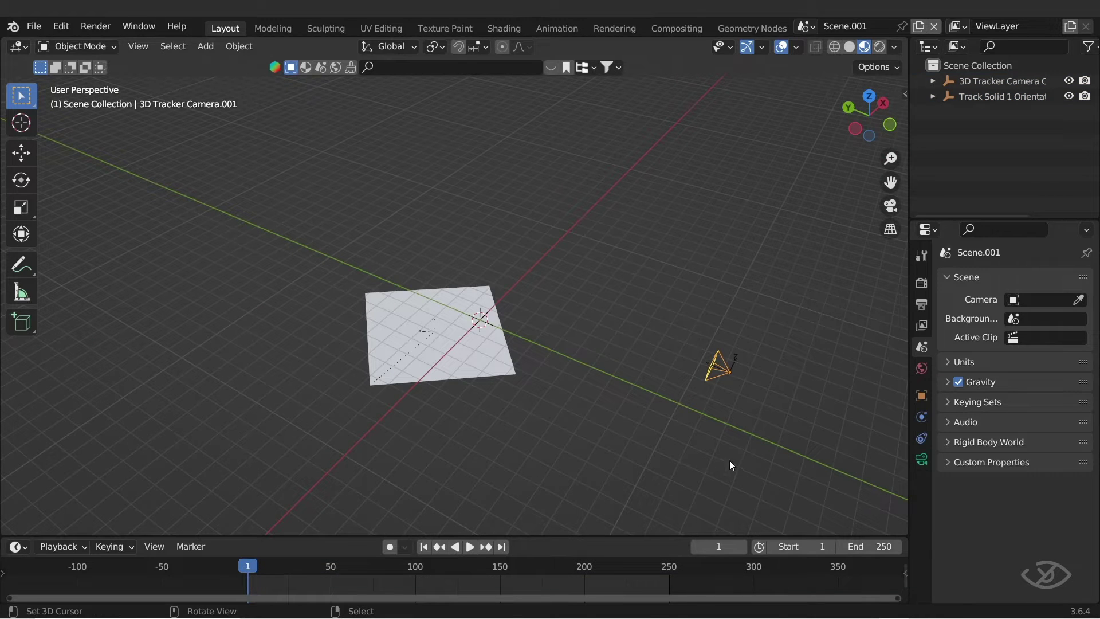
key(s)
click(545, 424)
key(space)
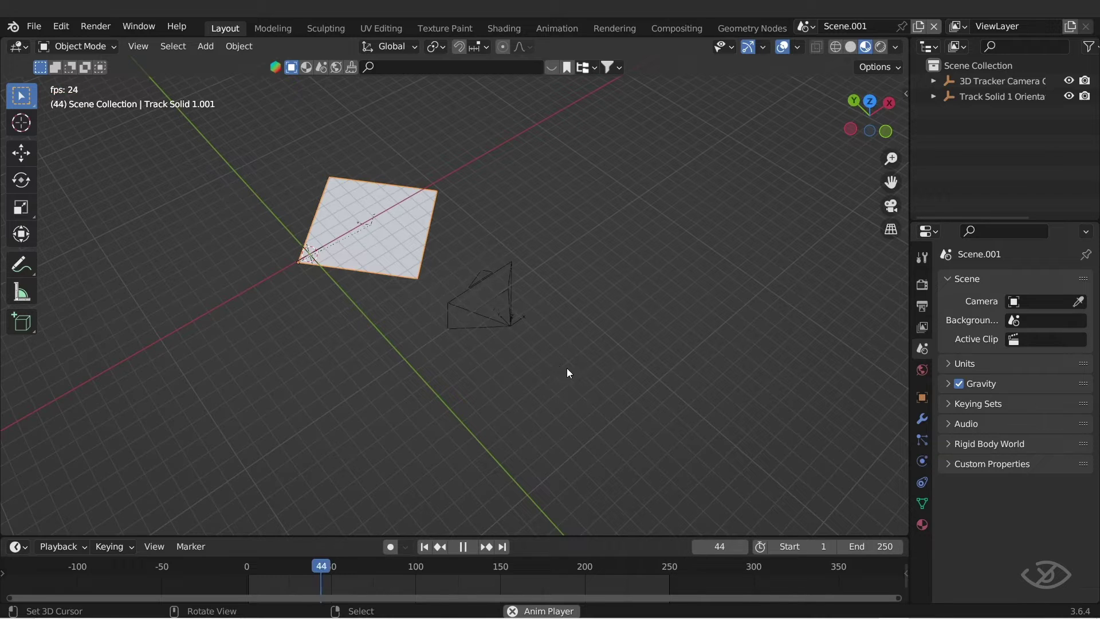
- Stop playback and add a Movie background image to the tracker camera's data settings
key(space)
click(484, 276)
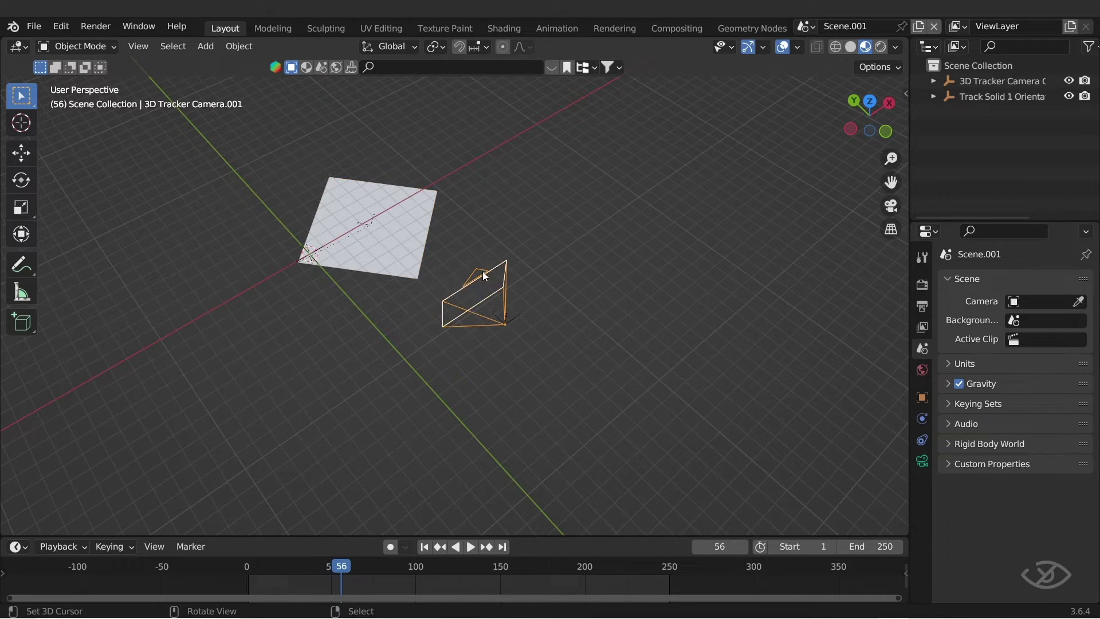
middle_drag(575, 411, 578, 398)
click(923, 461)
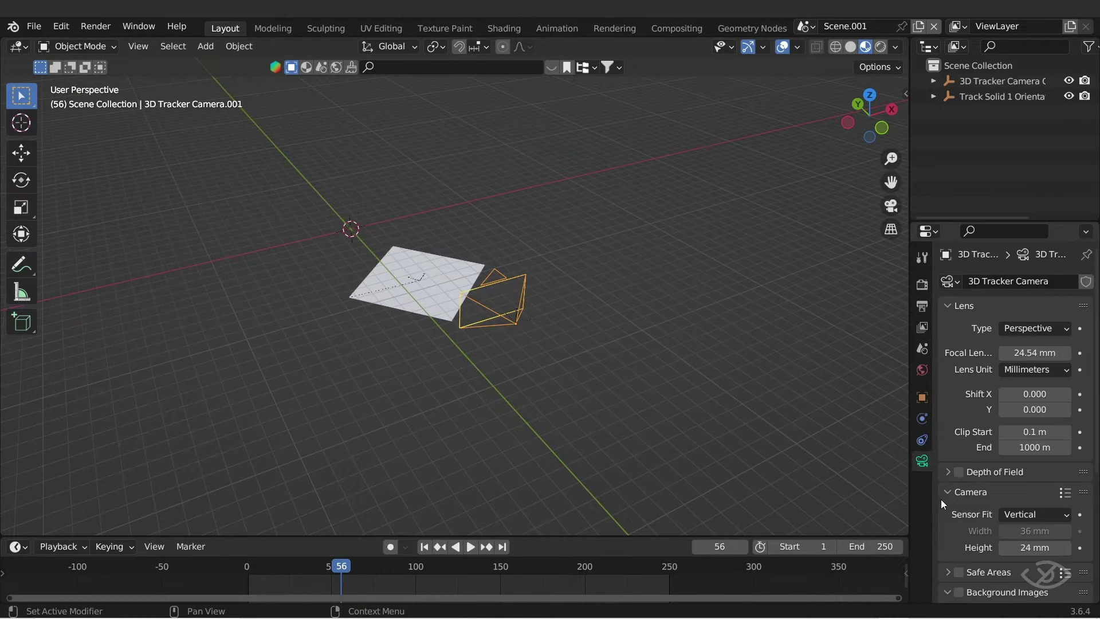
scroll(952, 492, down, 5)
click(959, 478)
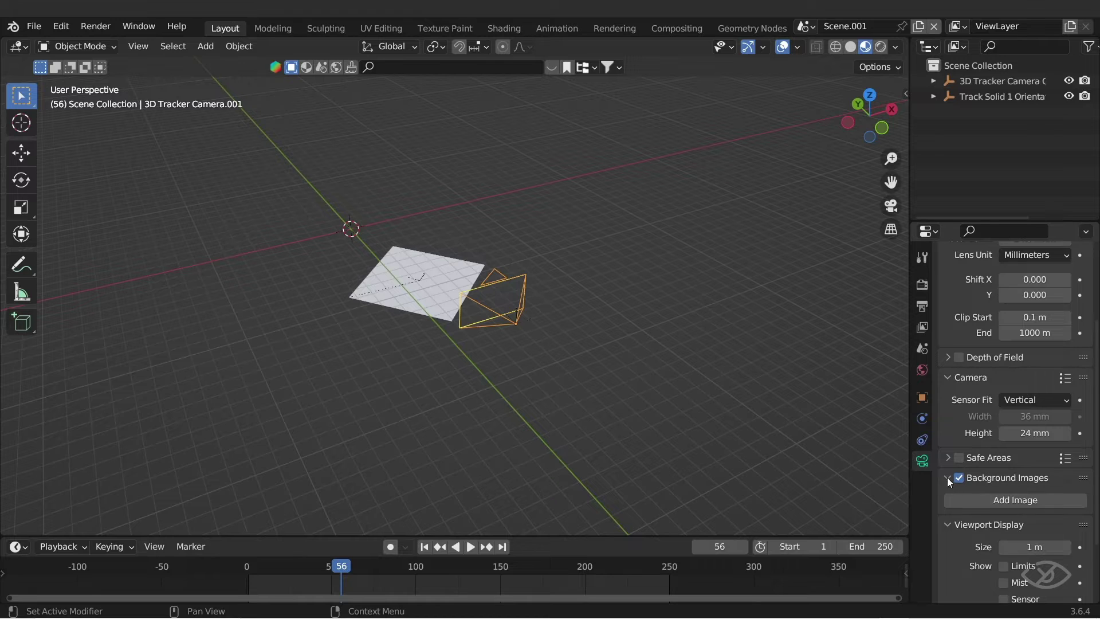
click(1003, 501)
click(1063, 543)
- Load the forest mp4 from the video footage clips folder as the background movie clip
scroll(1060, 431, down, 4)
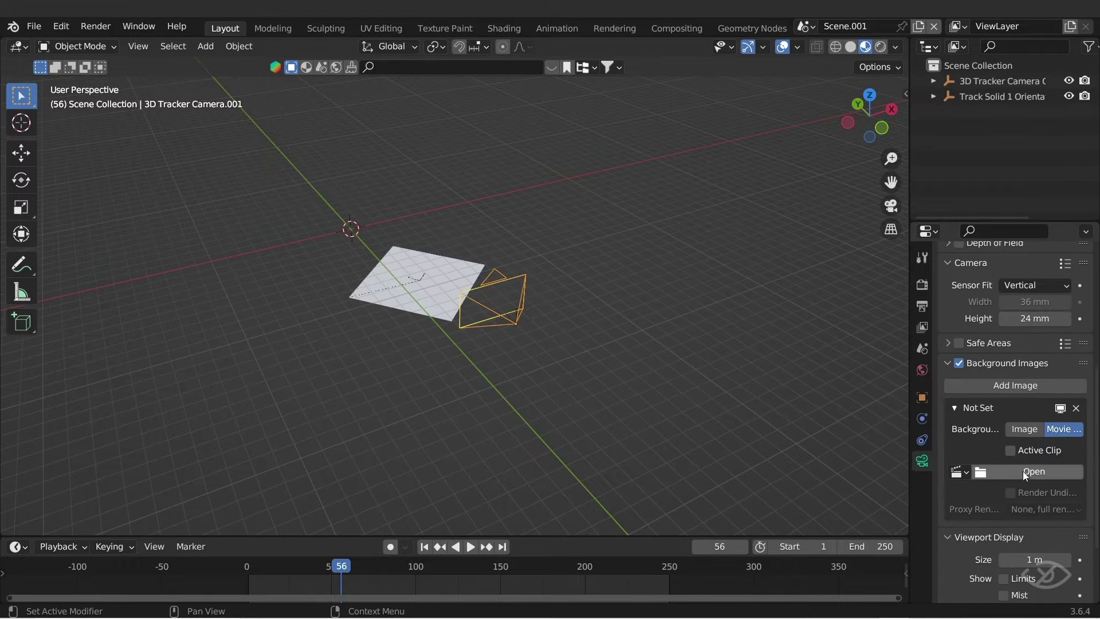
click(1022, 471)
click(195, 416)
double_click(857, 193)
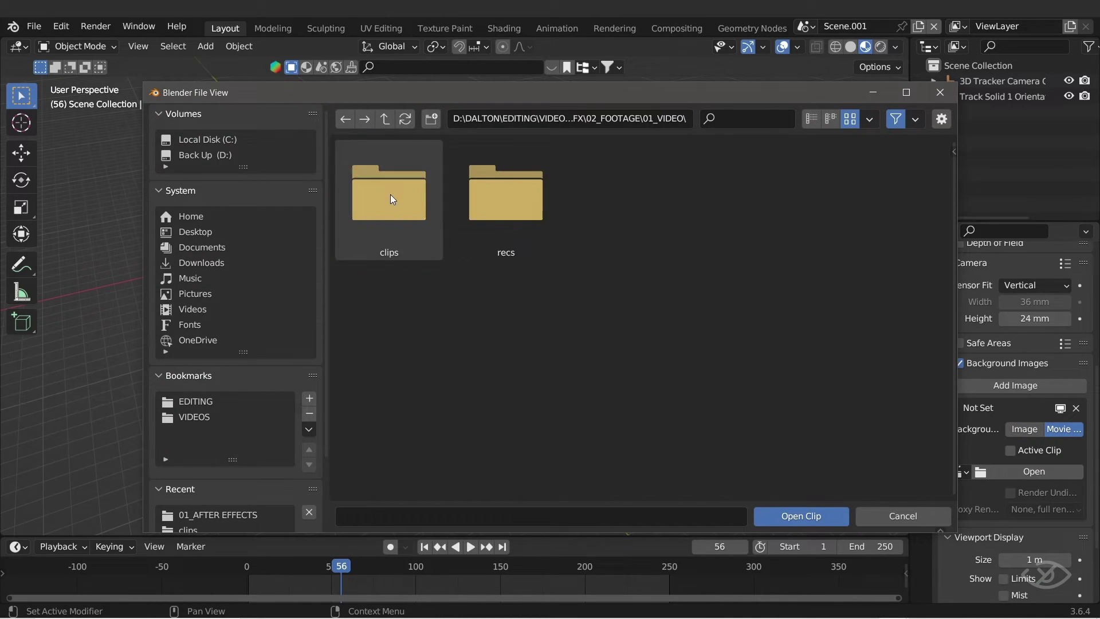
double_click(387, 190)
click(504, 195)
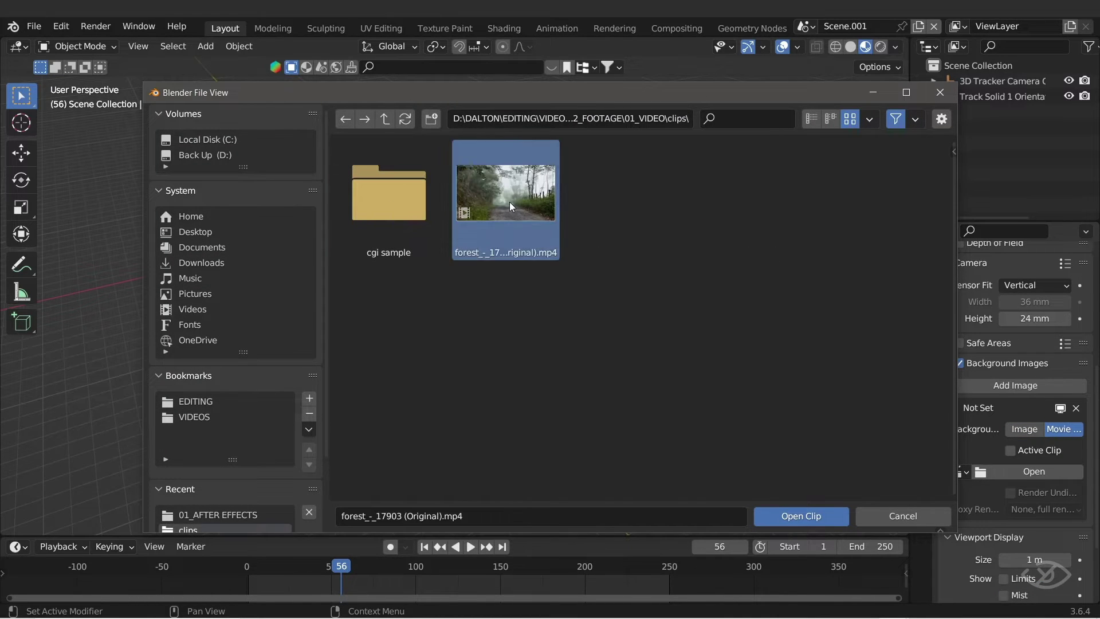
click(800, 516)
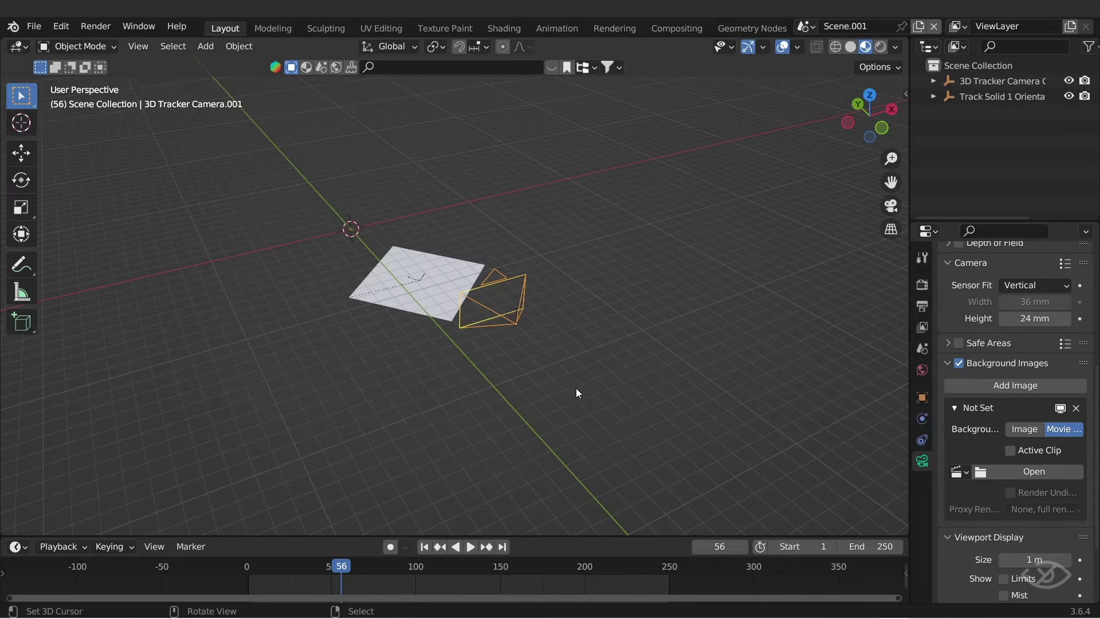
- Look through the tracker camera and replay the shot from frame 1 to check the plane
click(891, 206)
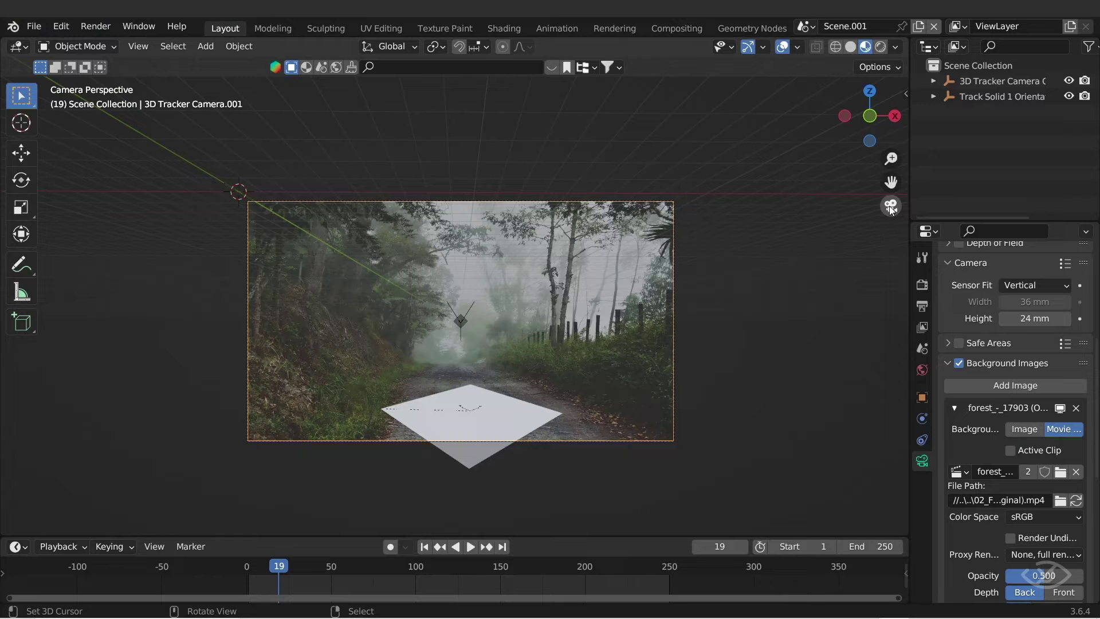
click(423, 547)
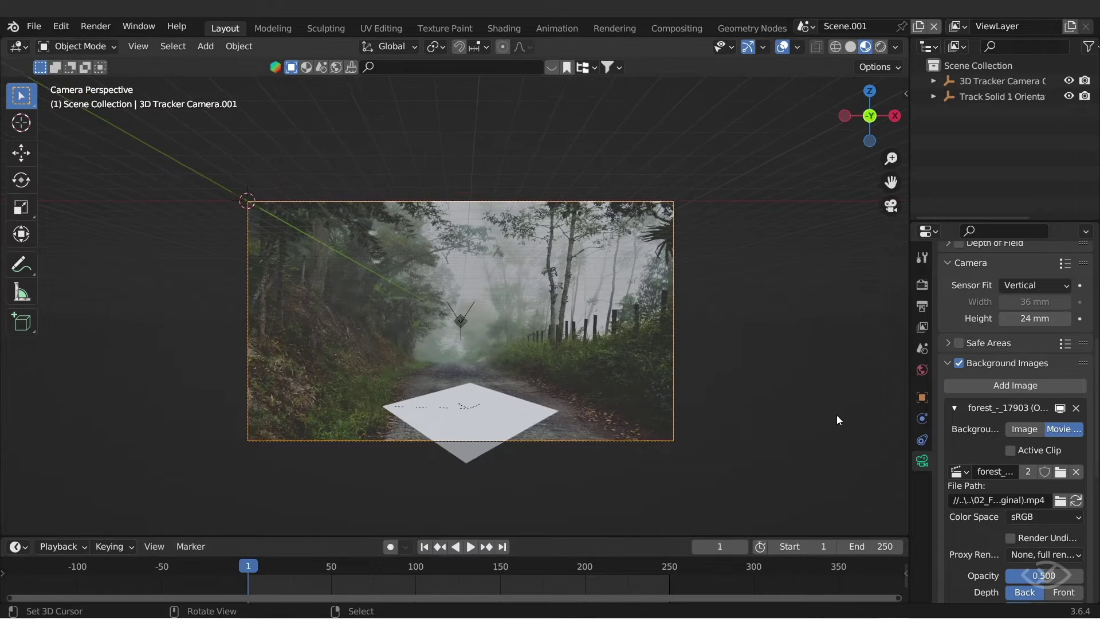
key(space)
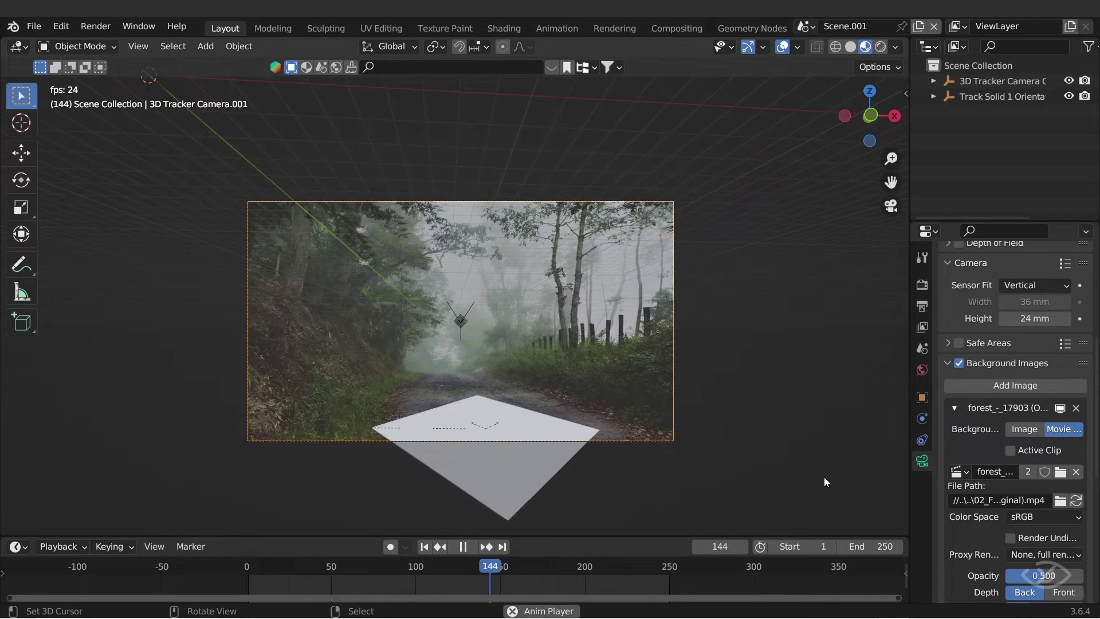
key(space)
key(shift+Left)
key(space)
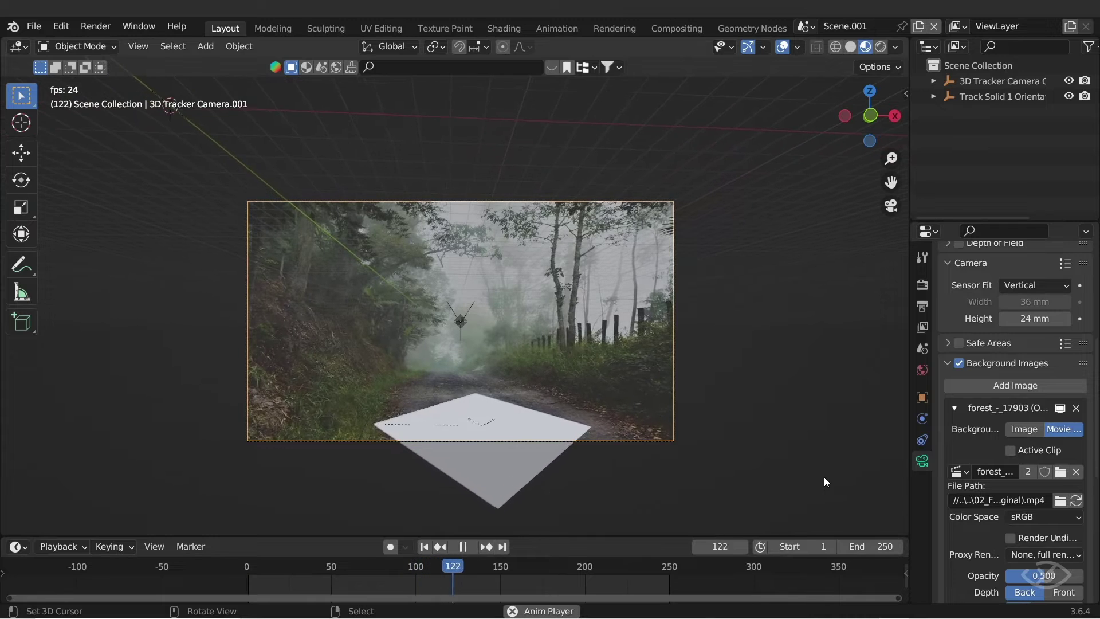
key(Escape)
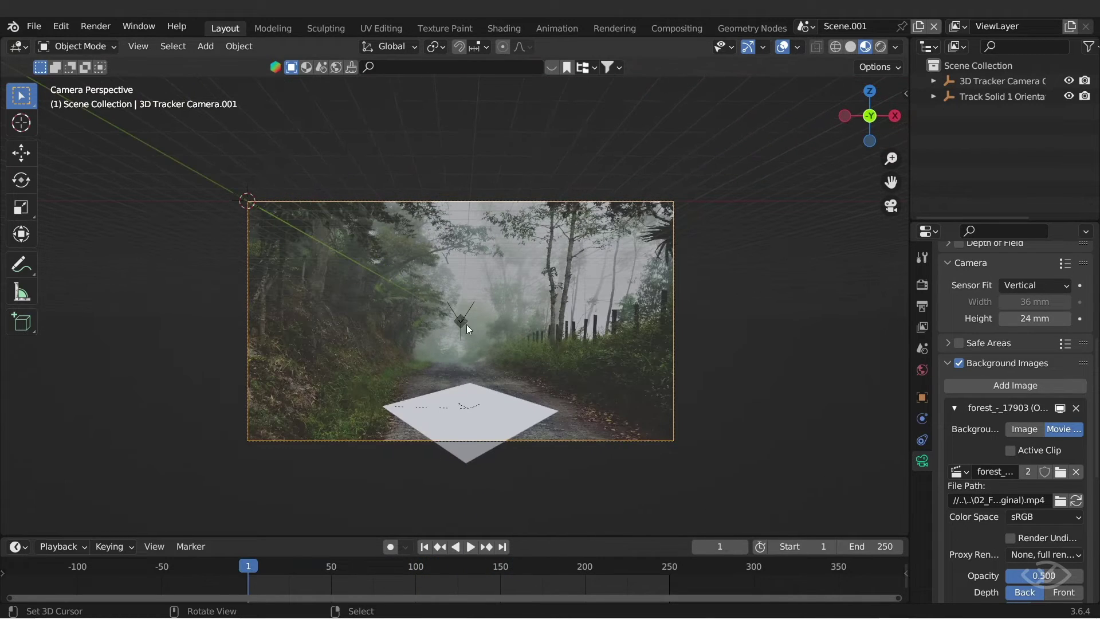
- Shift the Tracker Camera Orientation keyframes one frame later to start at frame 1, then replay
click(461, 320)
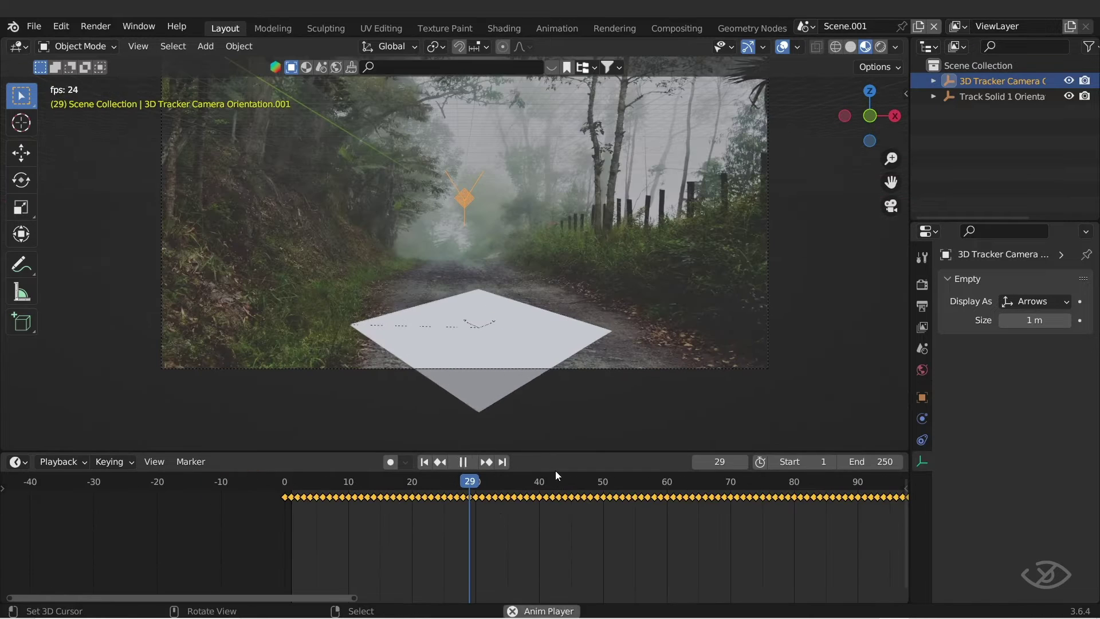
key(space)
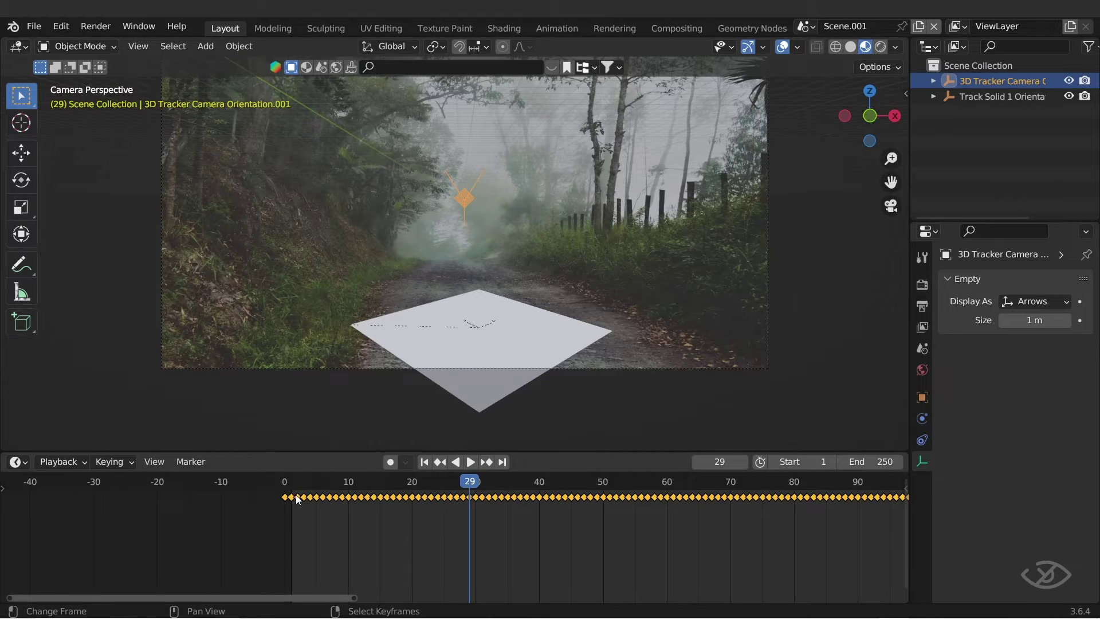
drag(297, 500, 302, 499)
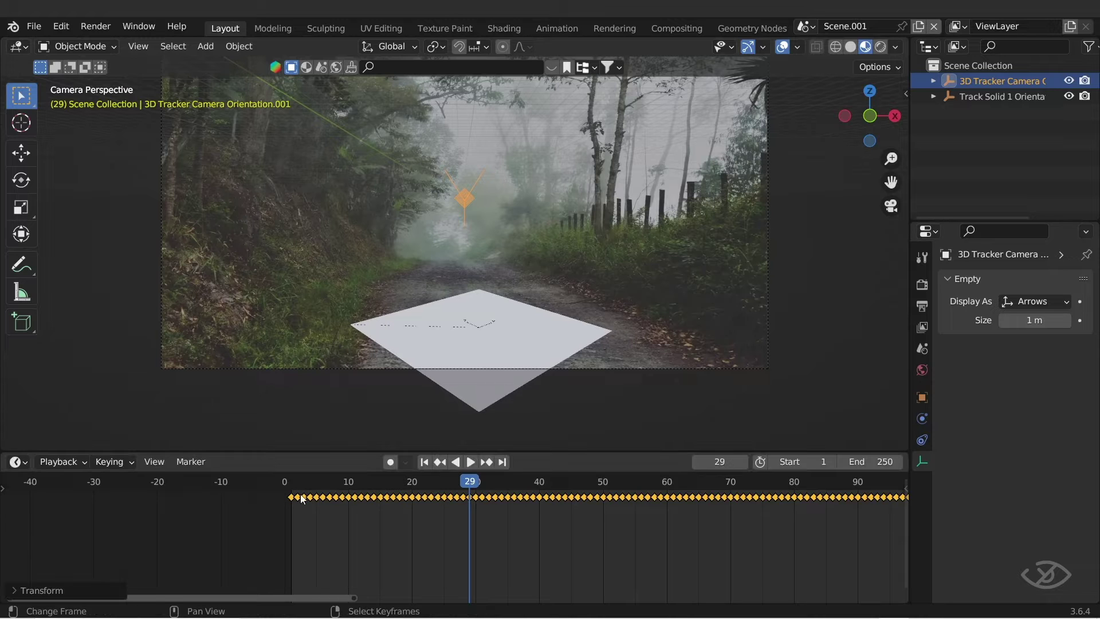
click(424, 462)
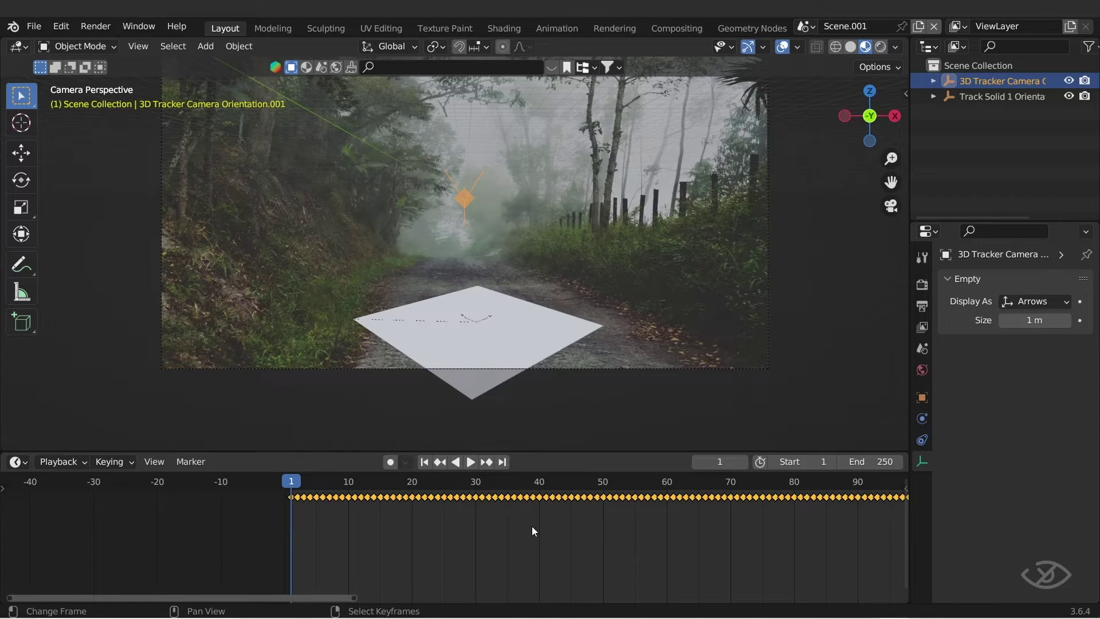
key(space)
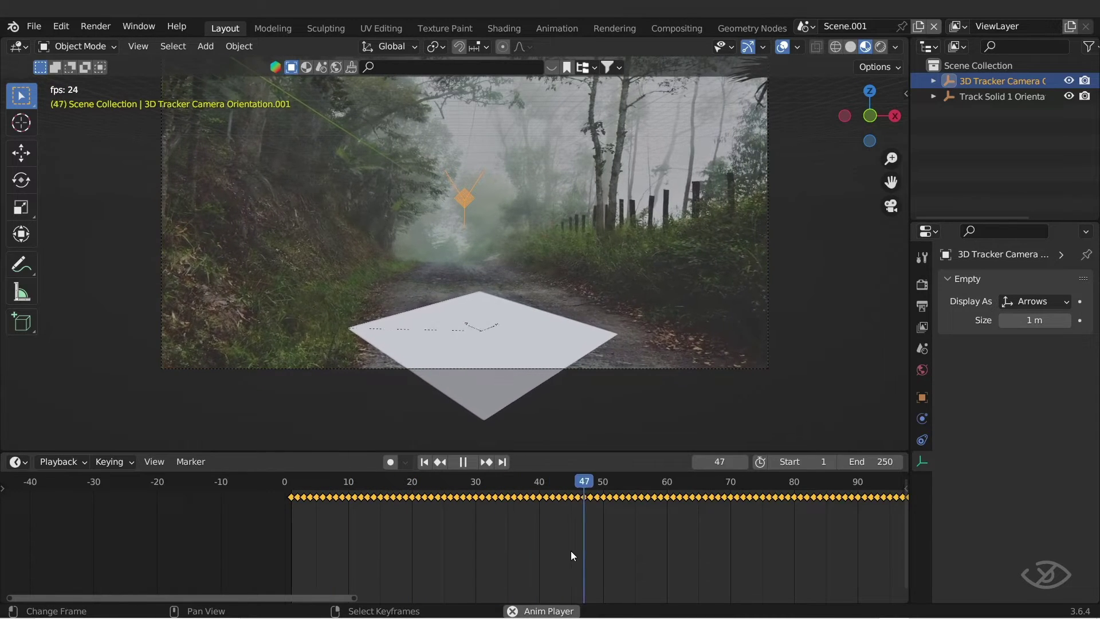
- Stop playback, switch to Solid shading, and add a Monkey mesh
key(Escape)
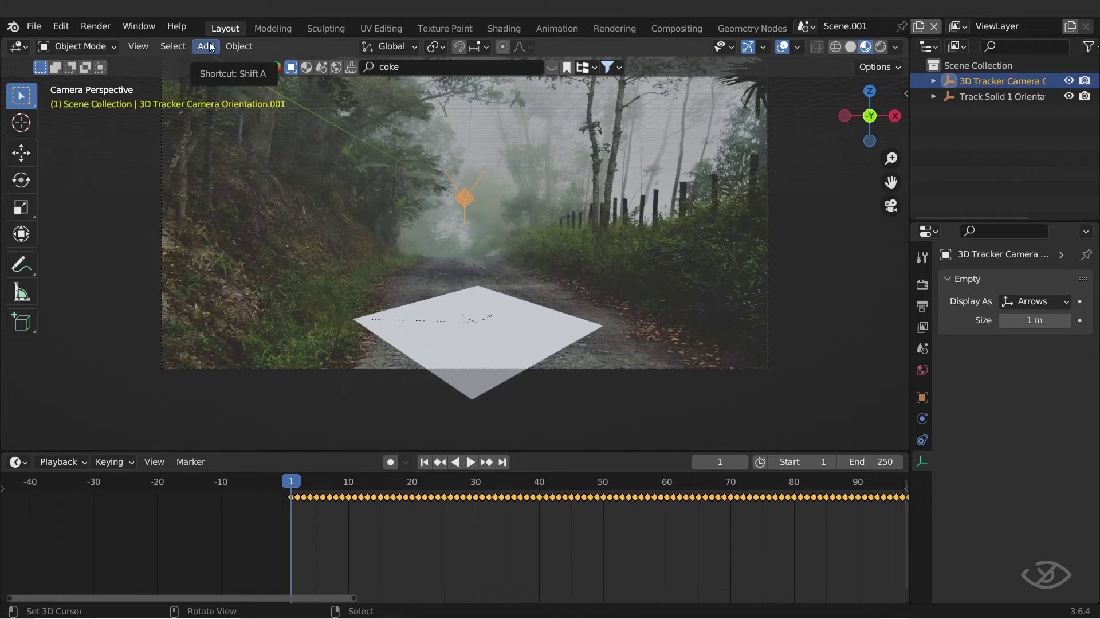
click(850, 46)
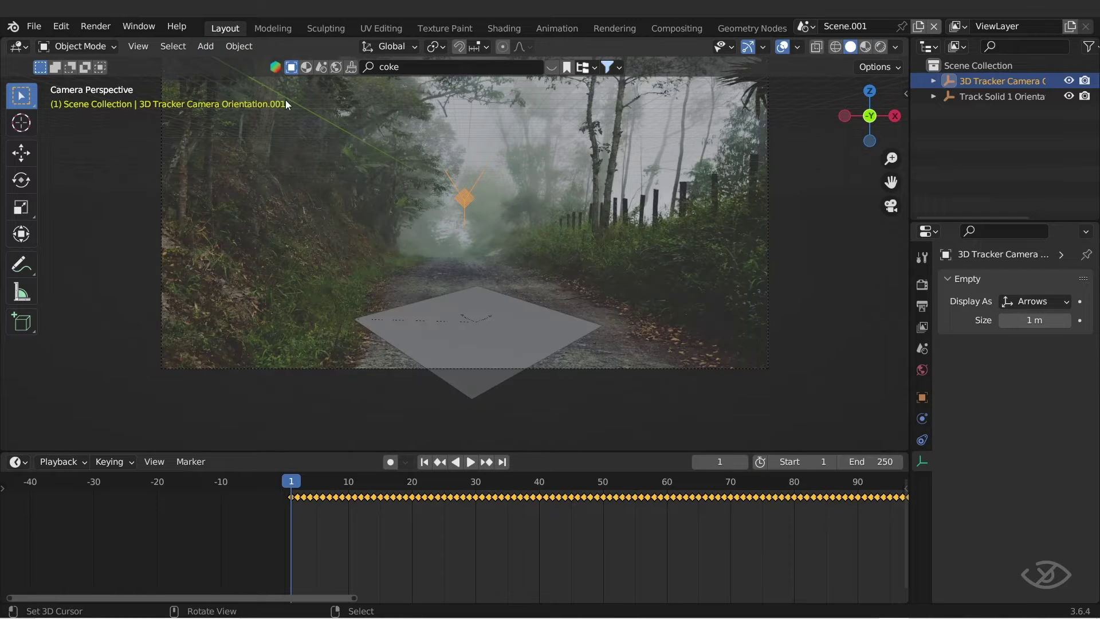
click(205, 46)
mouse_move(260, 64)
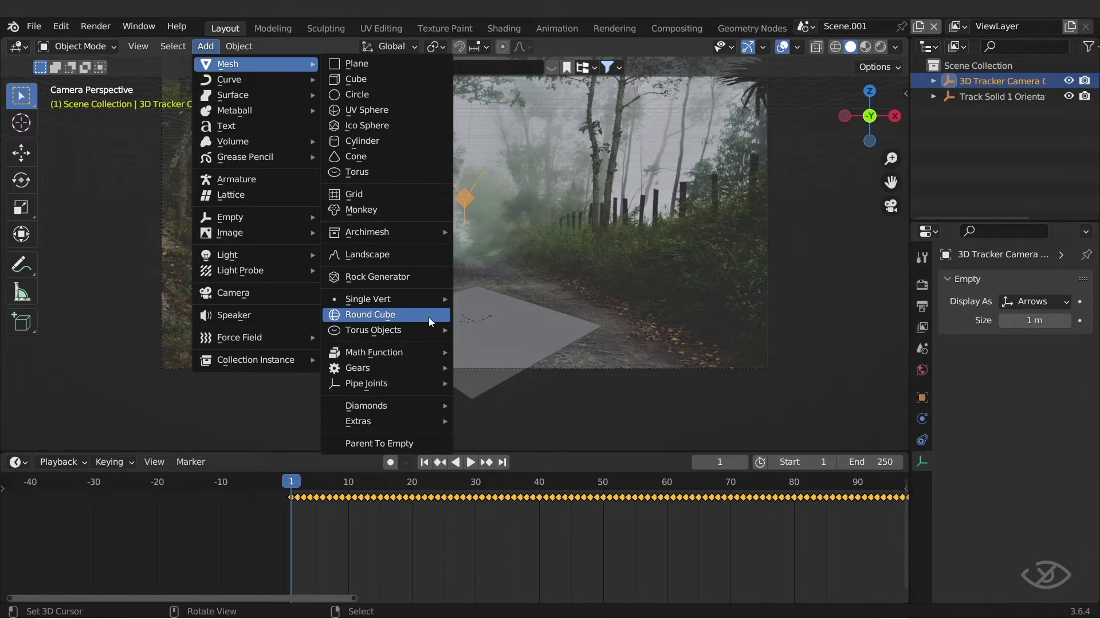
click(366, 210)
- Snap the 3D cursor to the world origin and select the Move tool
middle_drag(476, 322, 551, 316)
key(shift+s)
click(489, 349)
middle_drag(657, 314, 573, 258)
click(21, 153)
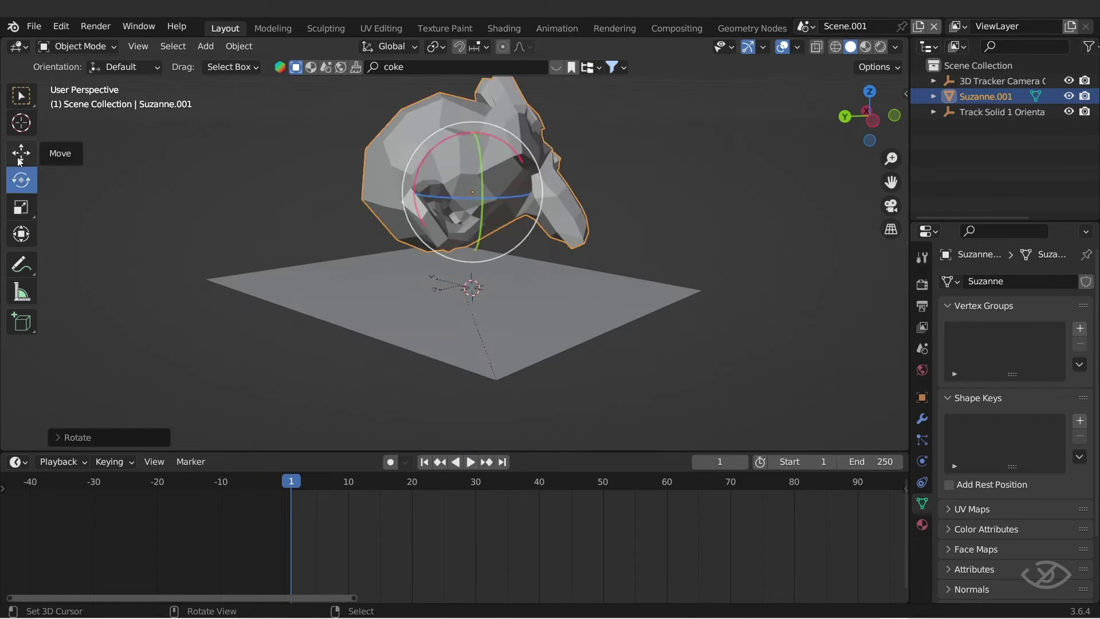
middle_drag(446, 241, 663, 302)
- Move the monkey down onto the tracked plane and start rotating it
key(g)
click(556, 209)
key(shift+space)
key(r)
scroll(667, 332, down, 4)
- Set the Track Solid 1 plane's Geometry to Origin and scale it much larger
click(670, 351)
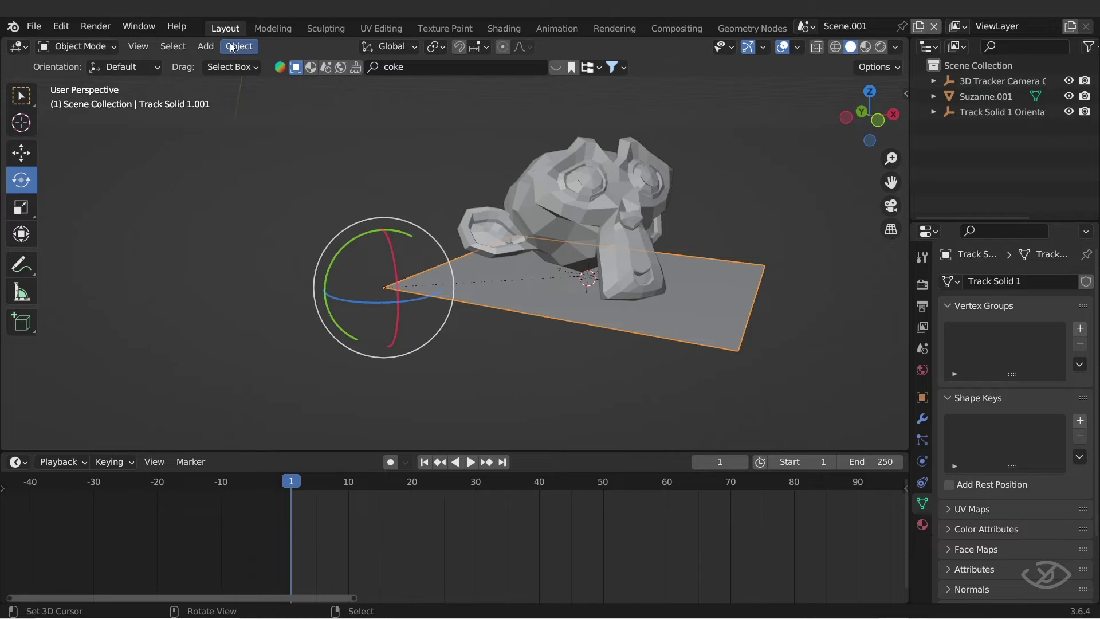
click(239, 46)
mouse_move(297, 79)
click(431, 86)
middle_drag(469, 344, 487, 375)
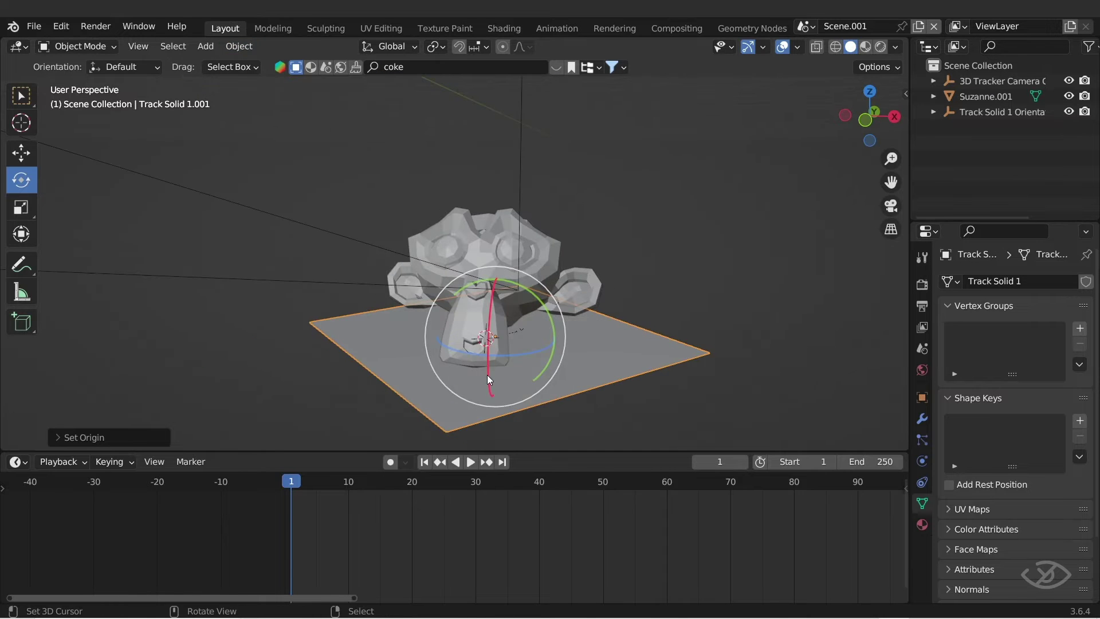
key(s)
click(603, 360)
middle_drag(603, 360, 438, 327)
- Check the monkey on the plane through the camera view, then select the monkey
key(KP_0)
scroll(594, 345, down, 5)
scroll(473, 353, up, 4)
middle_drag(509, 359, 473, 283)
scroll(473, 283, up, 3)
middle_drag(587, 265, 583, 297)
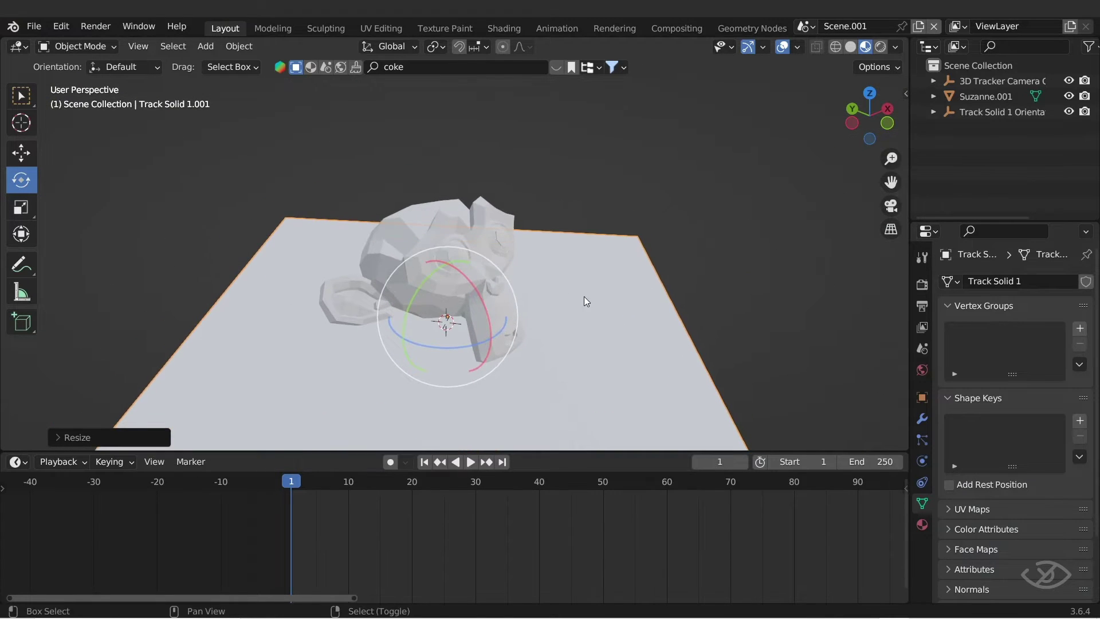
click(485, 248)
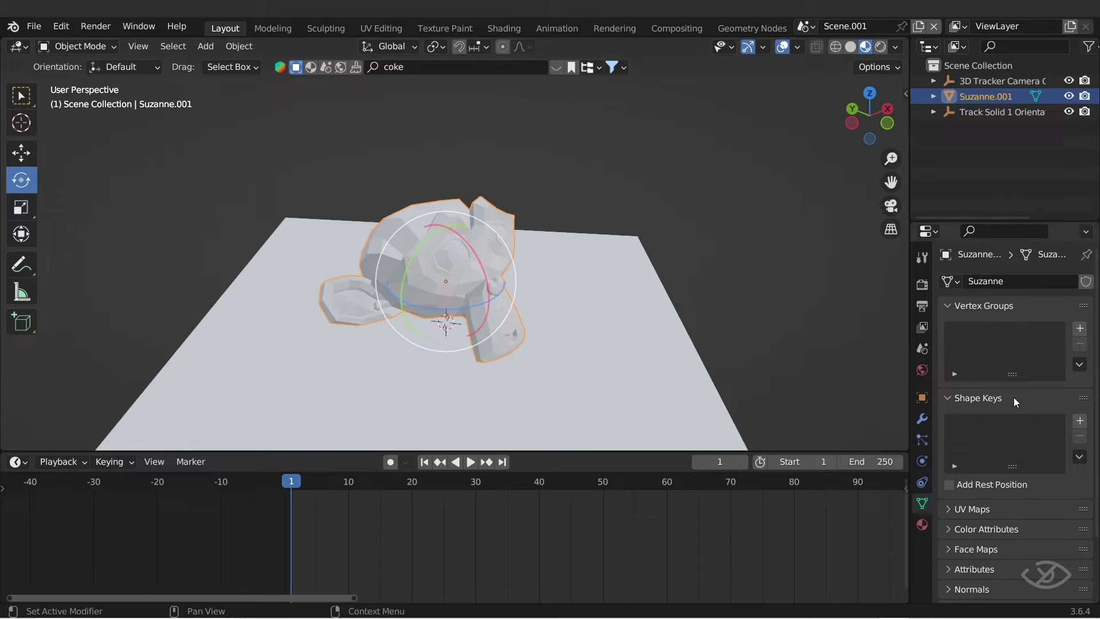
- Create a new Suzanne.001 material: Metallic 1, Roughness 0, Transmission 1, IOR 1.333
click(922, 525)
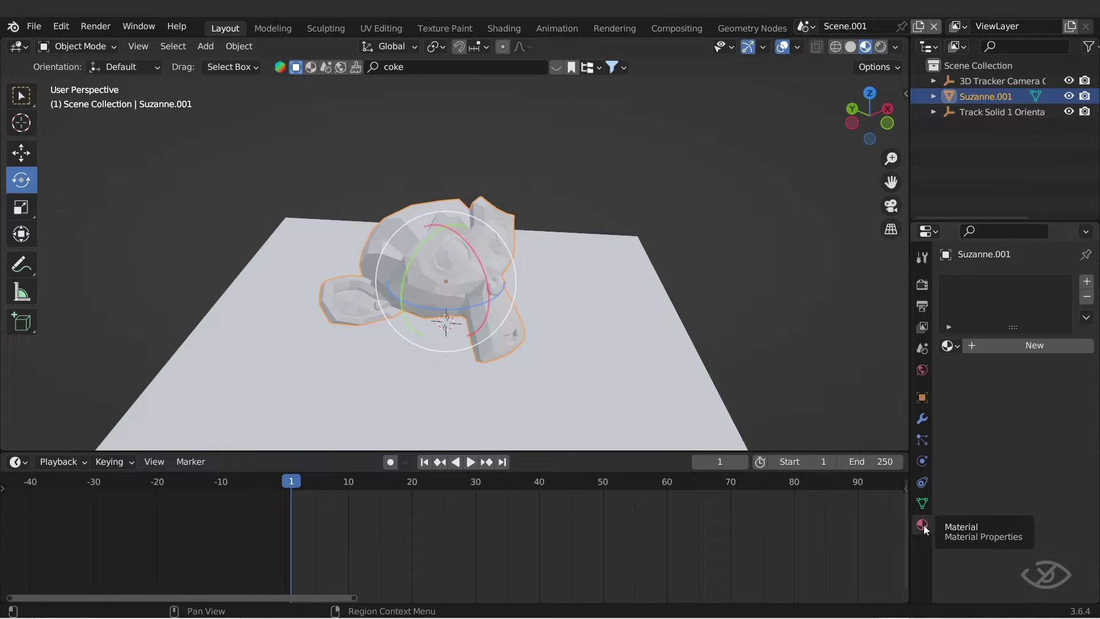
click(1016, 346)
scroll(1018, 467, down, 6)
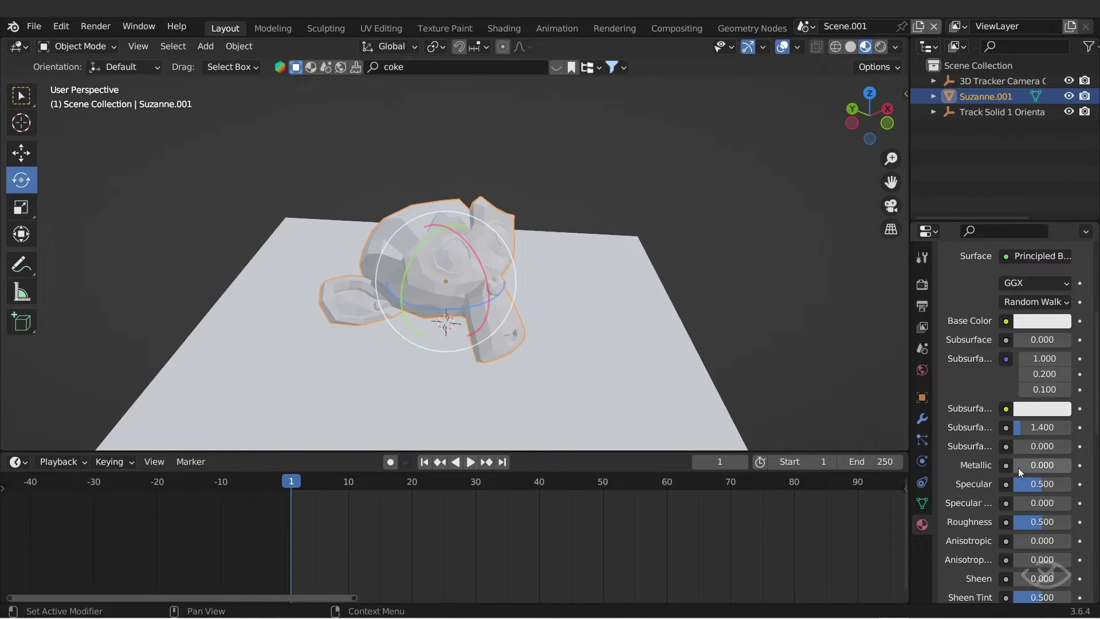
mouse_move(1019, 467)
mouse_down()
mouse_move(1071, 467)
mouse_move(1005, 480)
mouse_move(1071, 512)
mouse_up()
scroll(1049, 479, down, 2)
scroll(1014, 480, down, 5)
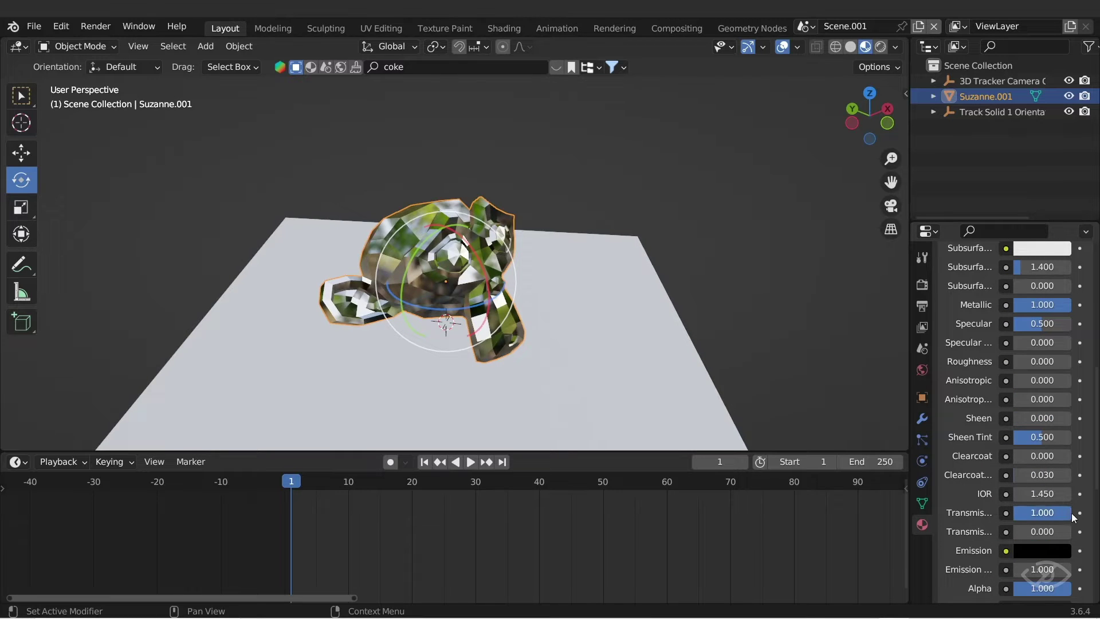
click(1041, 493)
text(1)
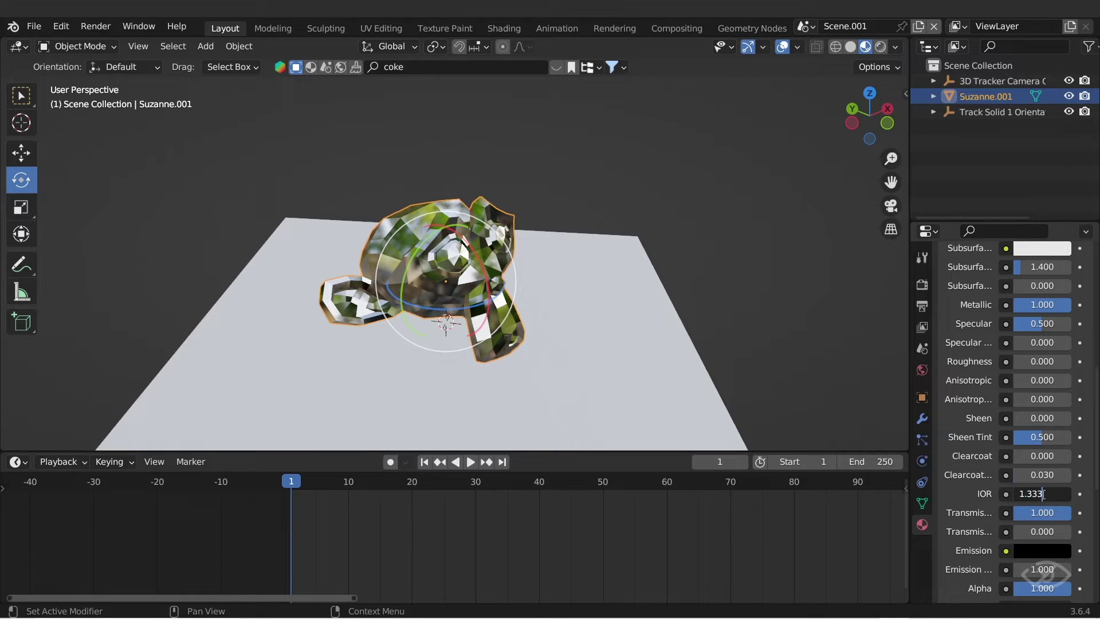
text(.333)
key(Return)
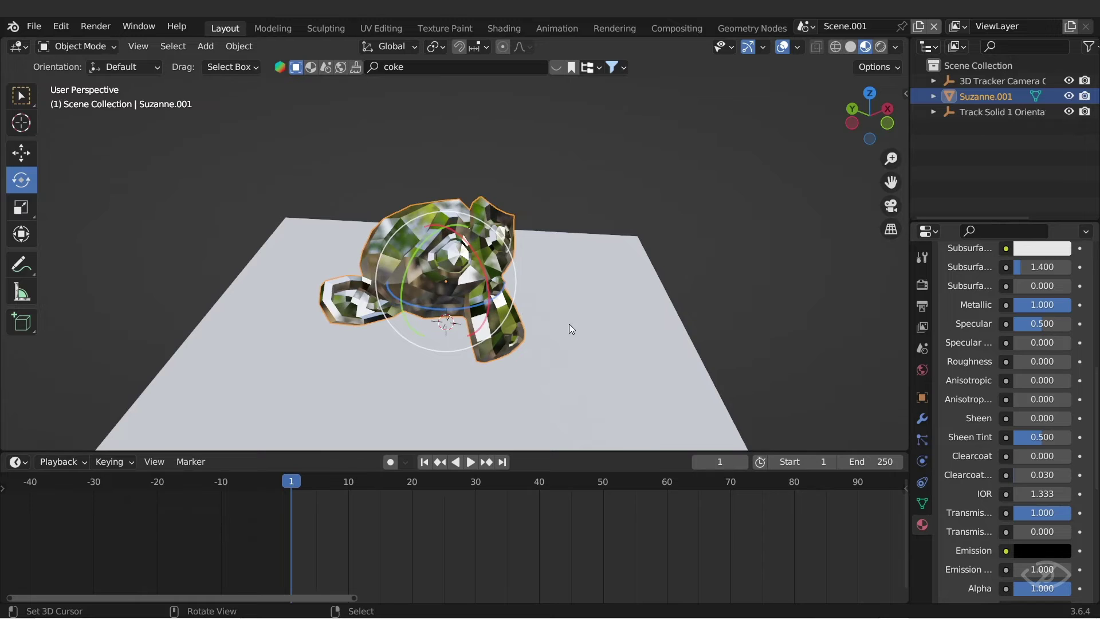
- Look through the scene camera and set the render engine to Cycles with GPU Compute
key(KP_0)
click(922, 284)
click(1057, 284)
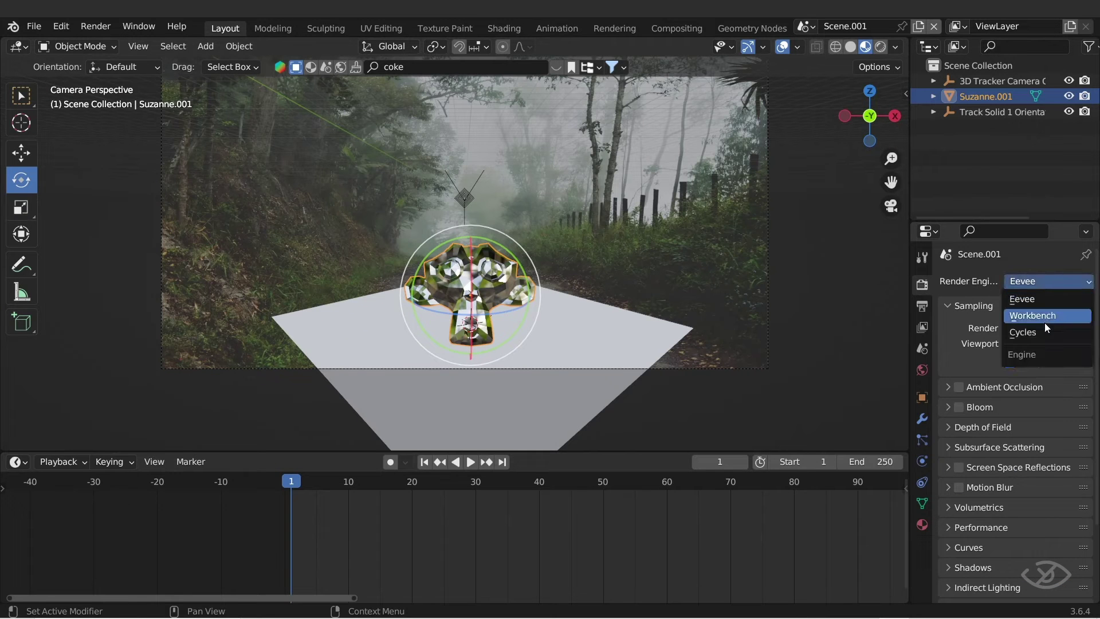
click(1040, 331)
click(1029, 318)
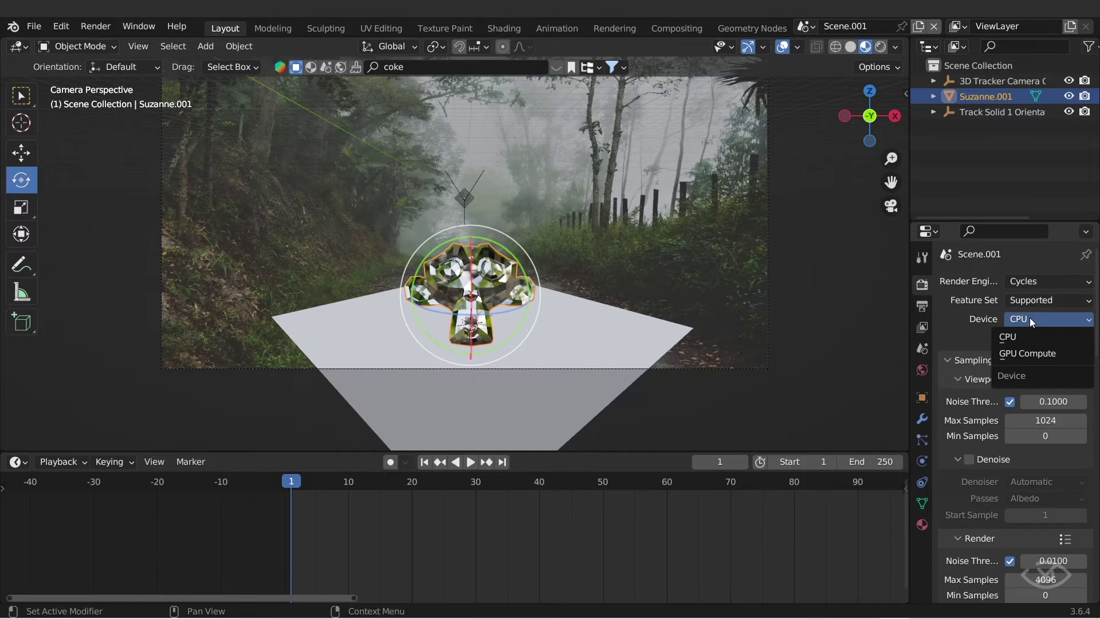
click(1031, 353)
- Select the ground plane, orbit out to check the camera, then return to camera view
click(565, 314)
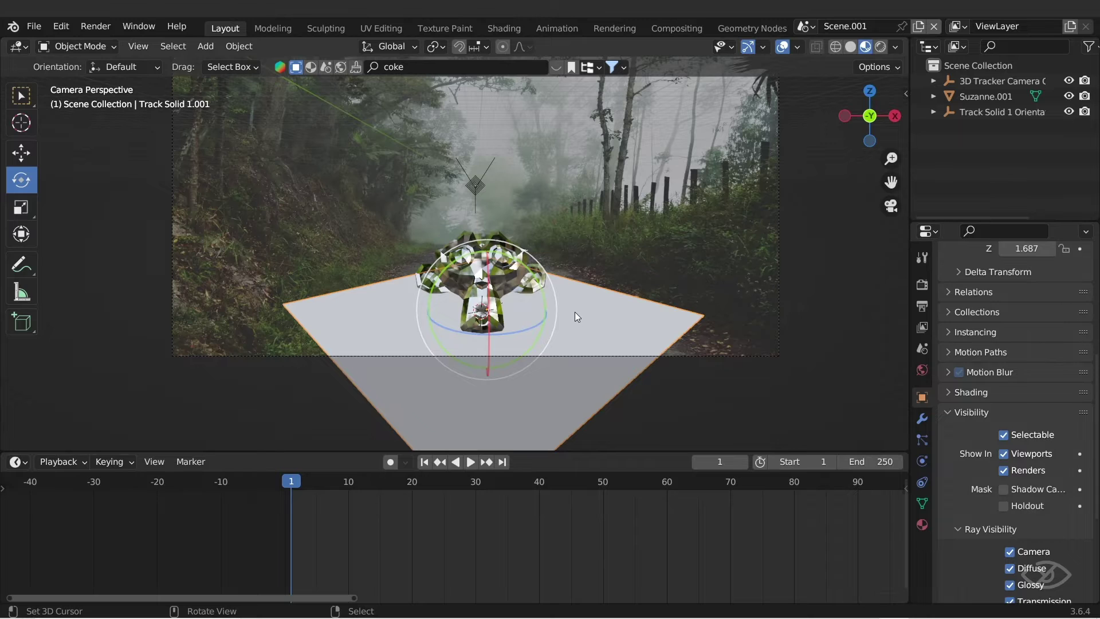
mouse_move(575, 315)
middle_down()
mouse_move(607, 327)
mouse_move(587, 315)
middle_up()
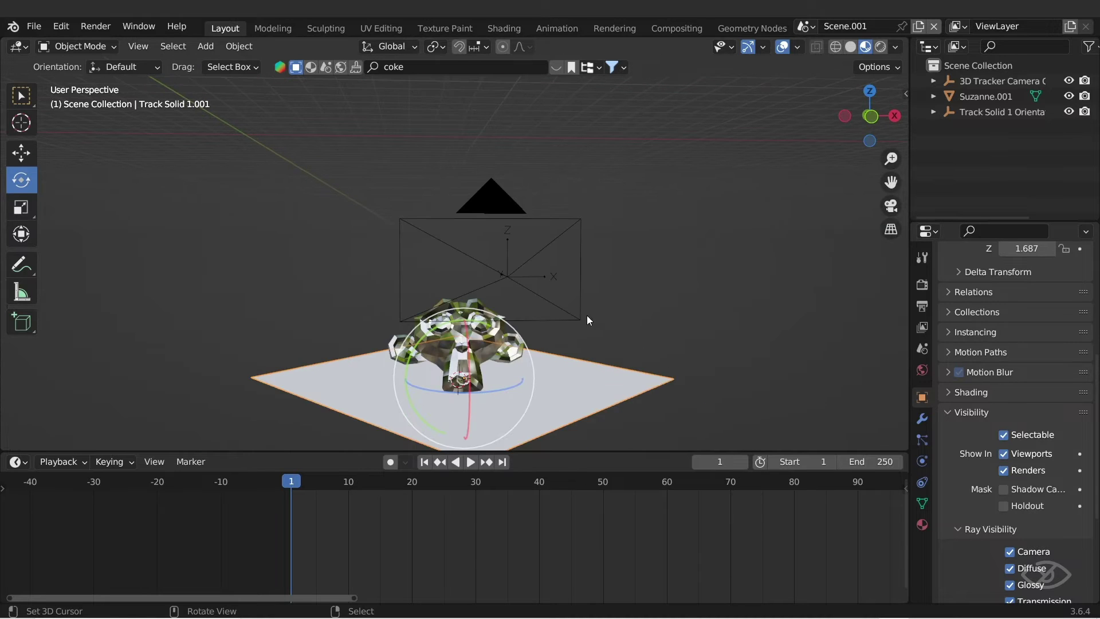
click(891, 205)
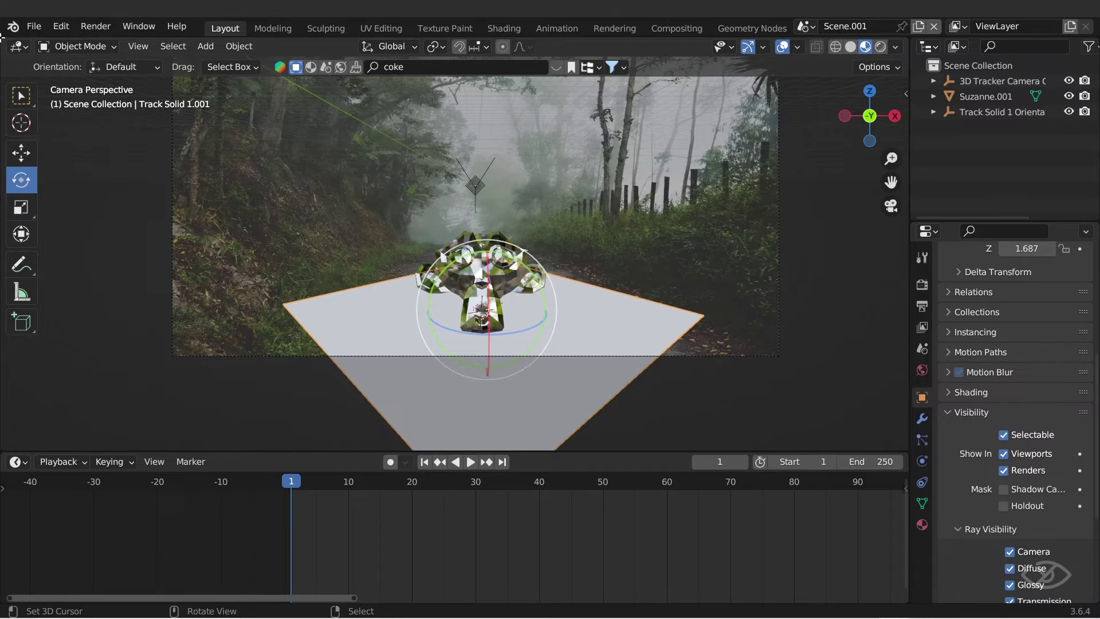
- Split the viewport and make the left area a Shader Editor with a new World node setup
drag(5, 41, 426, 229)
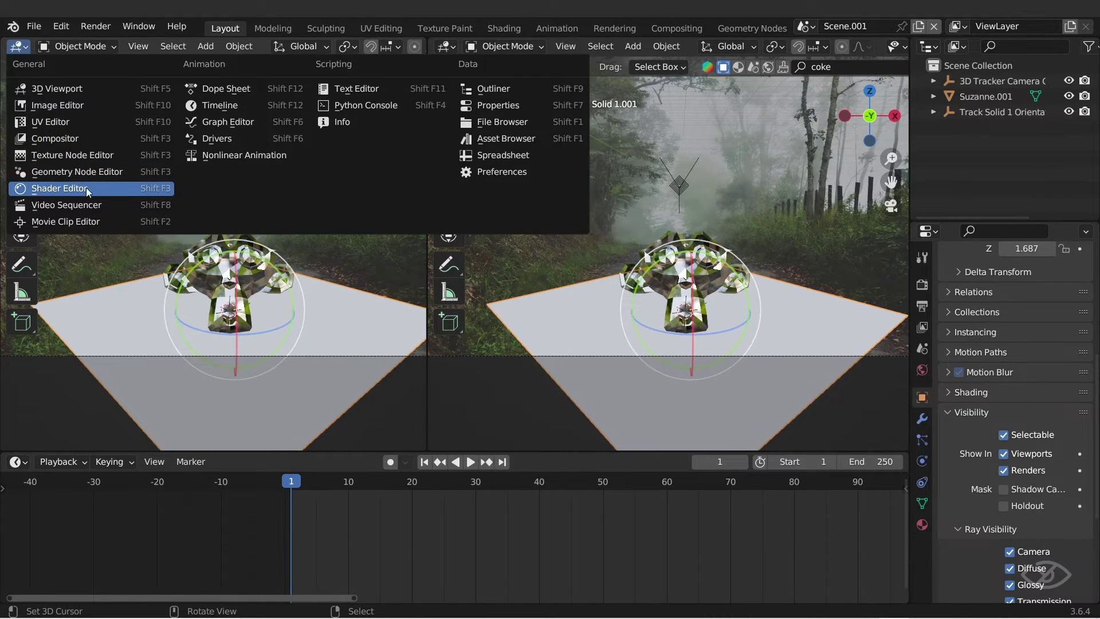
click(69, 189)
key(n)
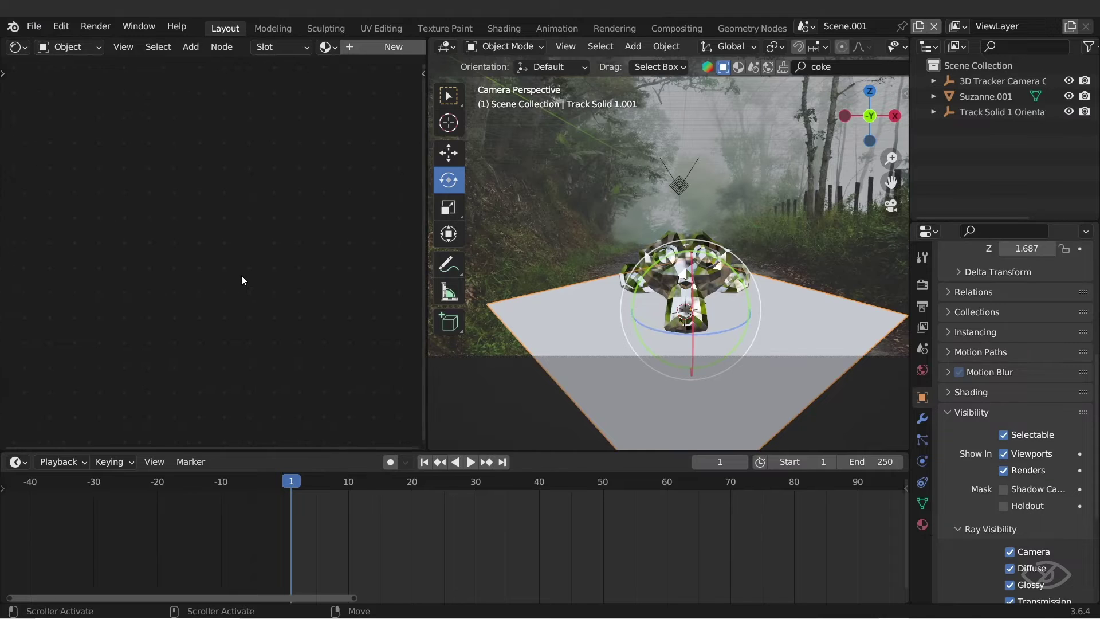
click(69, 51)
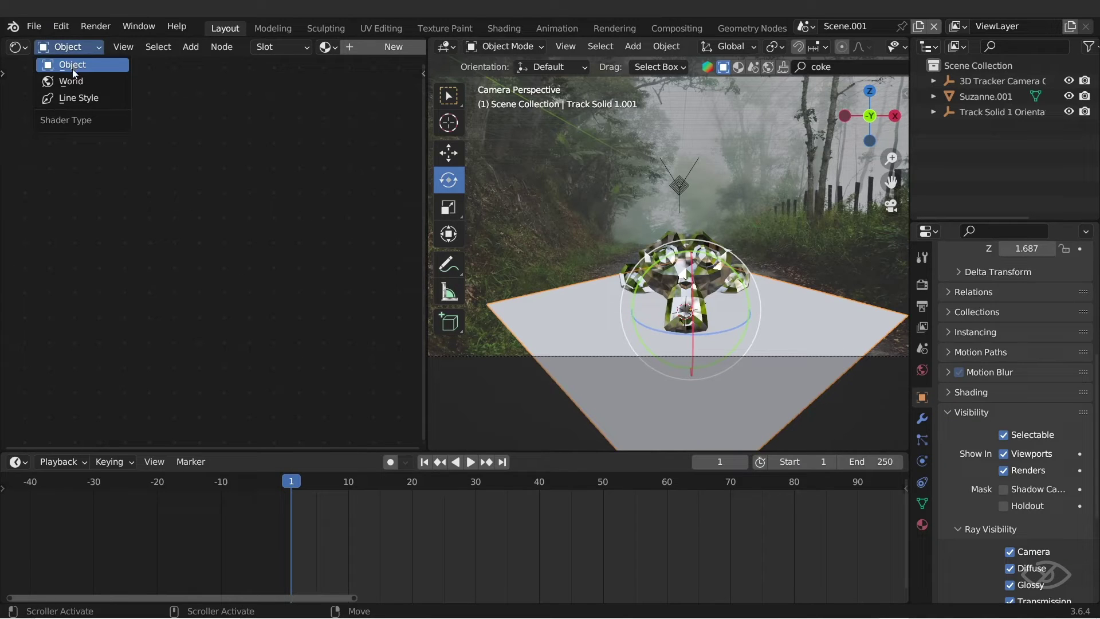
click(72, 82)
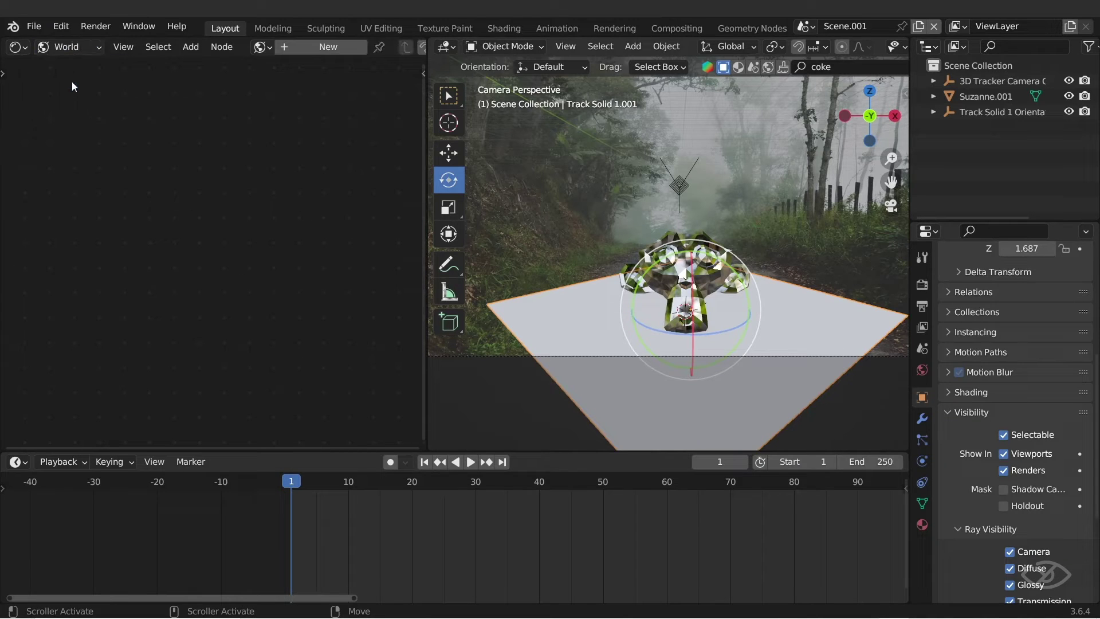
click(307, 49)
- Add an Environment Texture node left of the Background node and arrange the nodes
scroll(164, 308, up, 6)
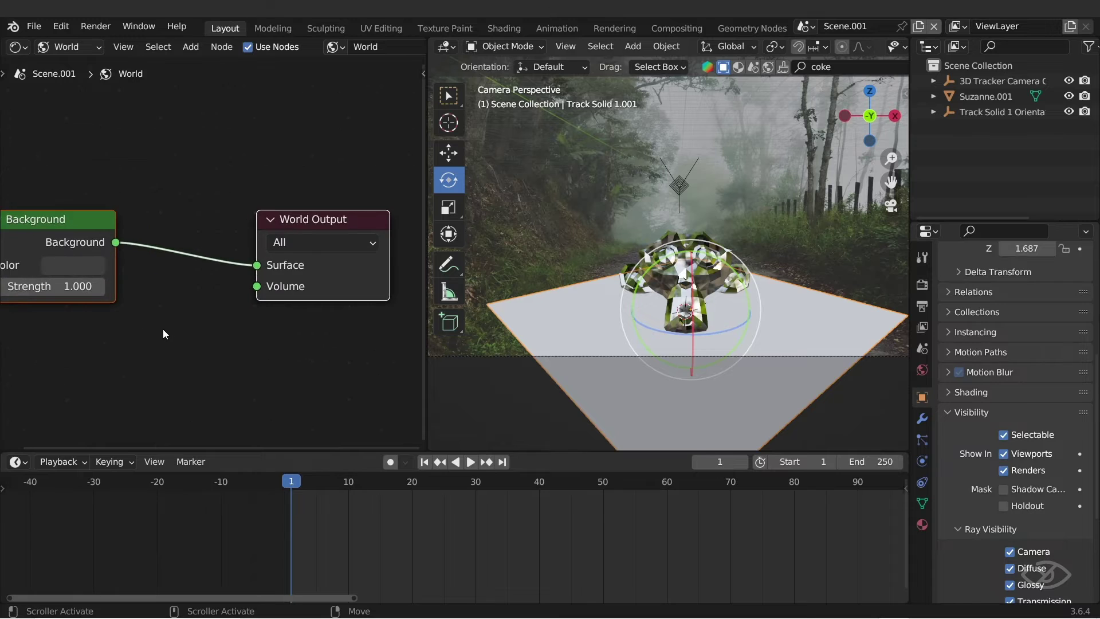
scroll(163, 334, down, 4)
key(shift+a)
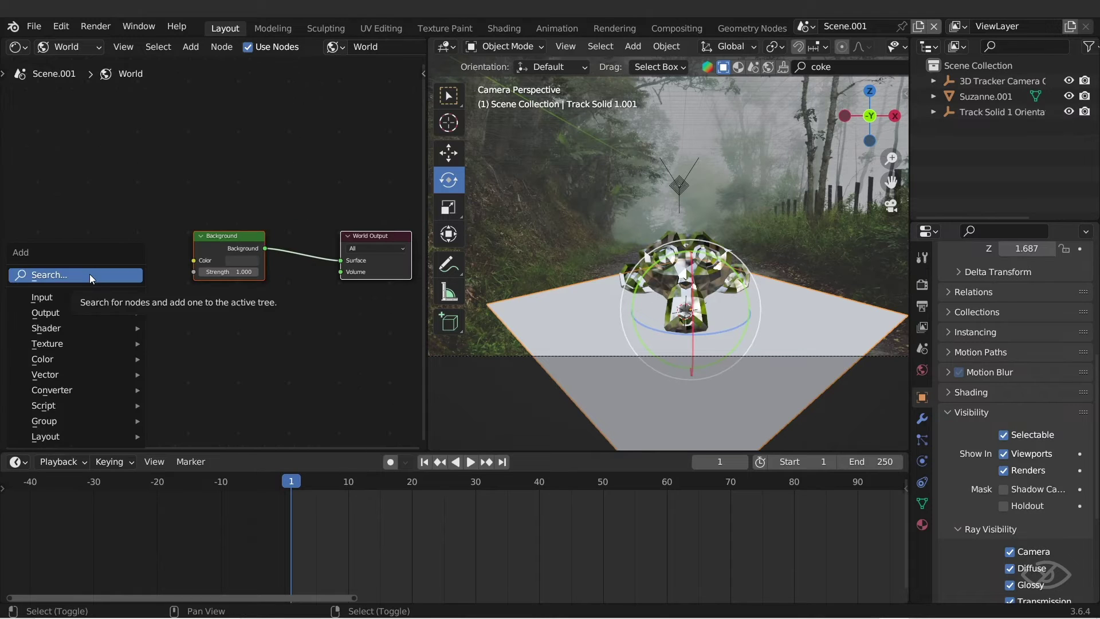
mouse_move(97, 341)
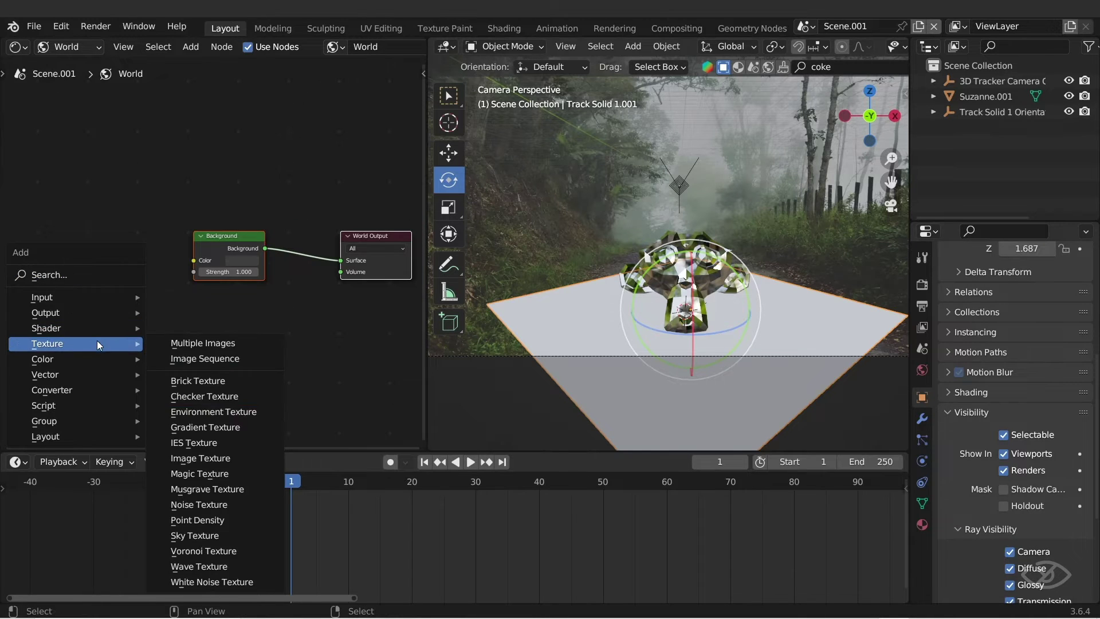
click(222, 417)
click(52, 240)
middle_drag(229, 341, 303, 360)
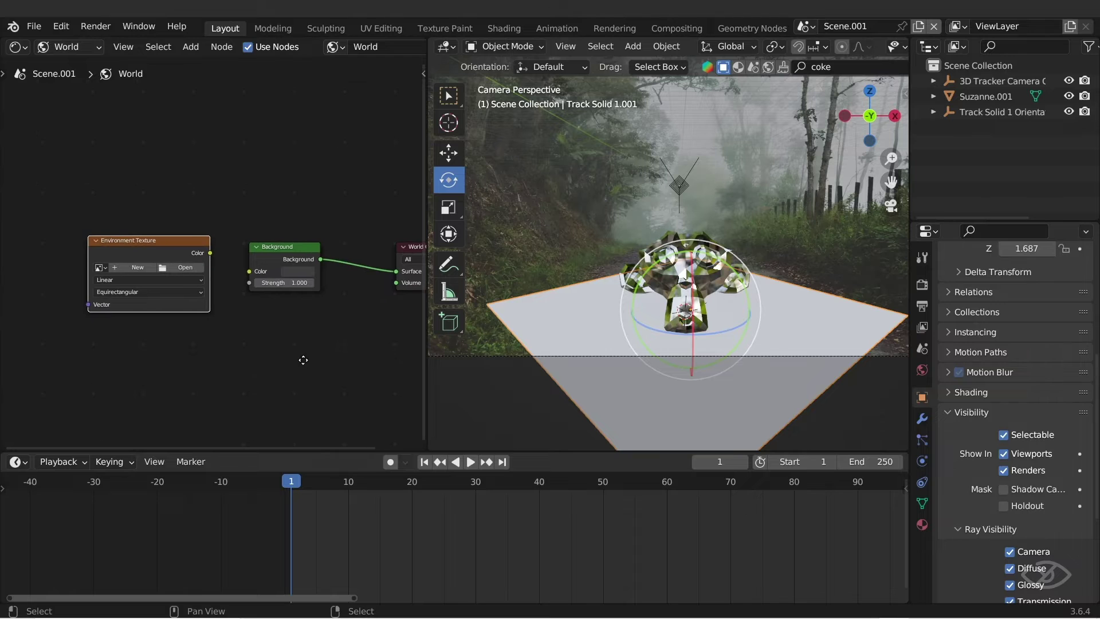
drag(284, 250, 308, 252)
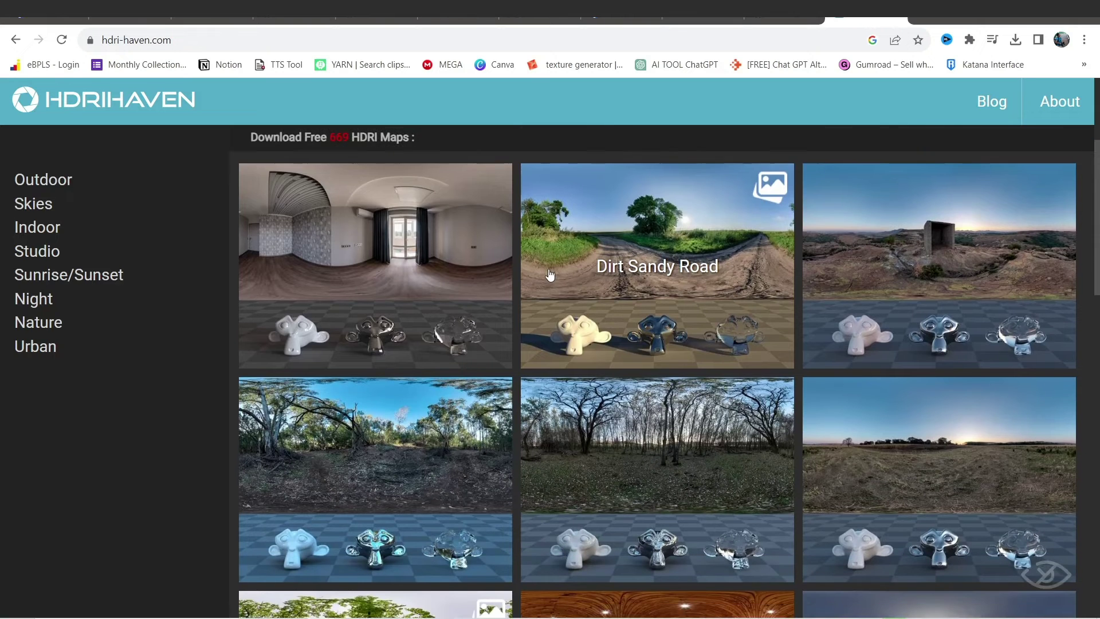
scroll(550, 275, down, 3)
scroll(552, 283, up, 6)
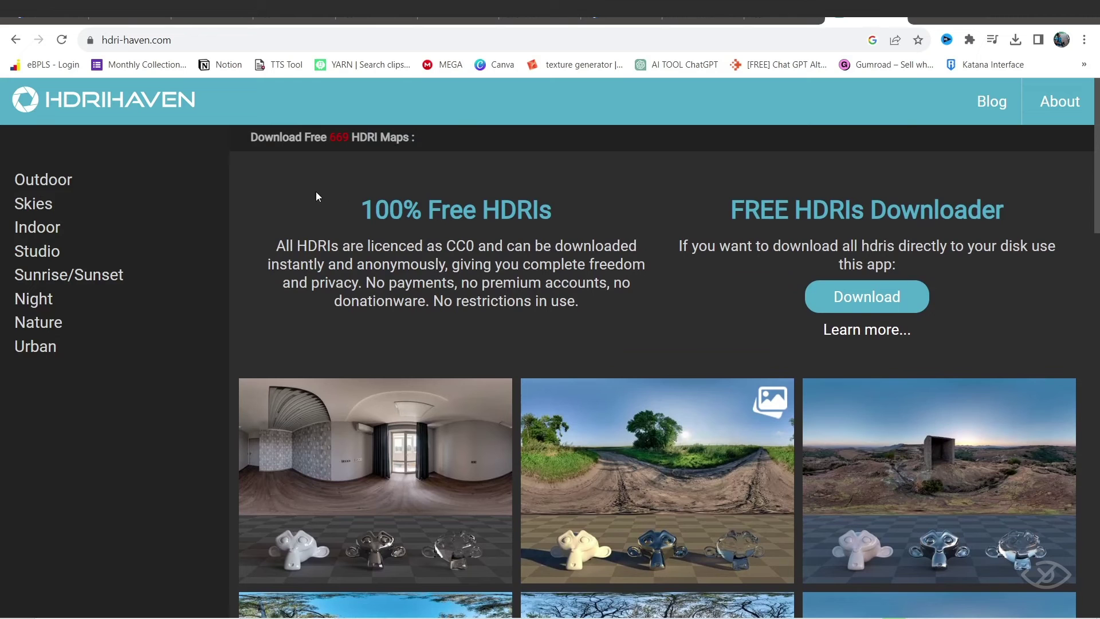
scroll(611, 338, down, 10)
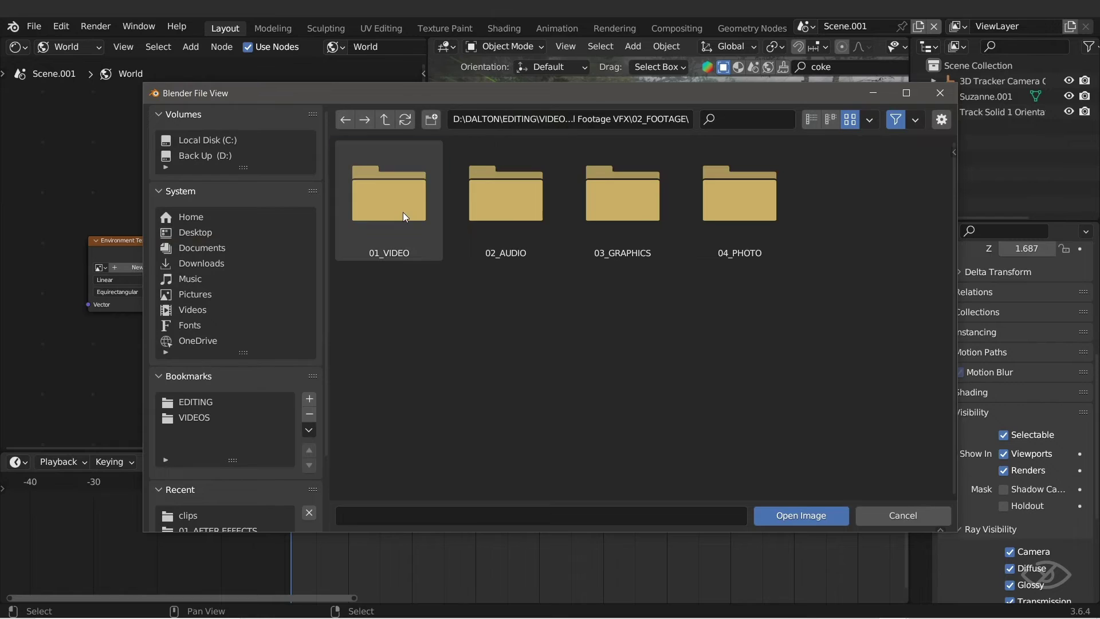
- Load forest_-_17903 (Original).mp4 from 01_VIDEO > clips into the Environment Texture node
click(403, 212)
click(404, 209)
click(477, 207)
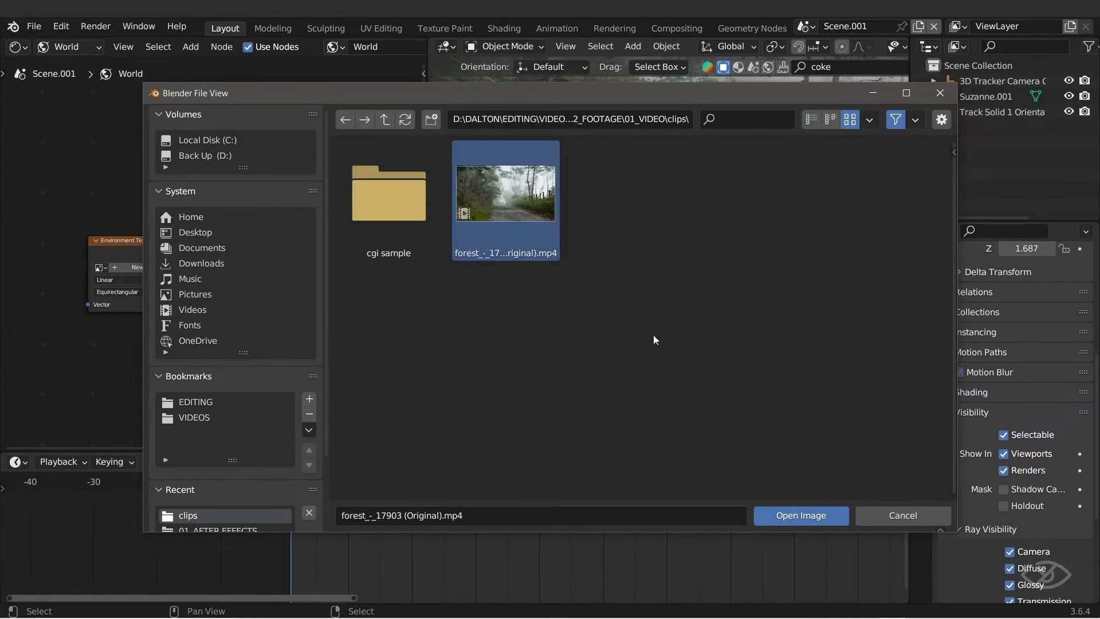
click(795, 515)
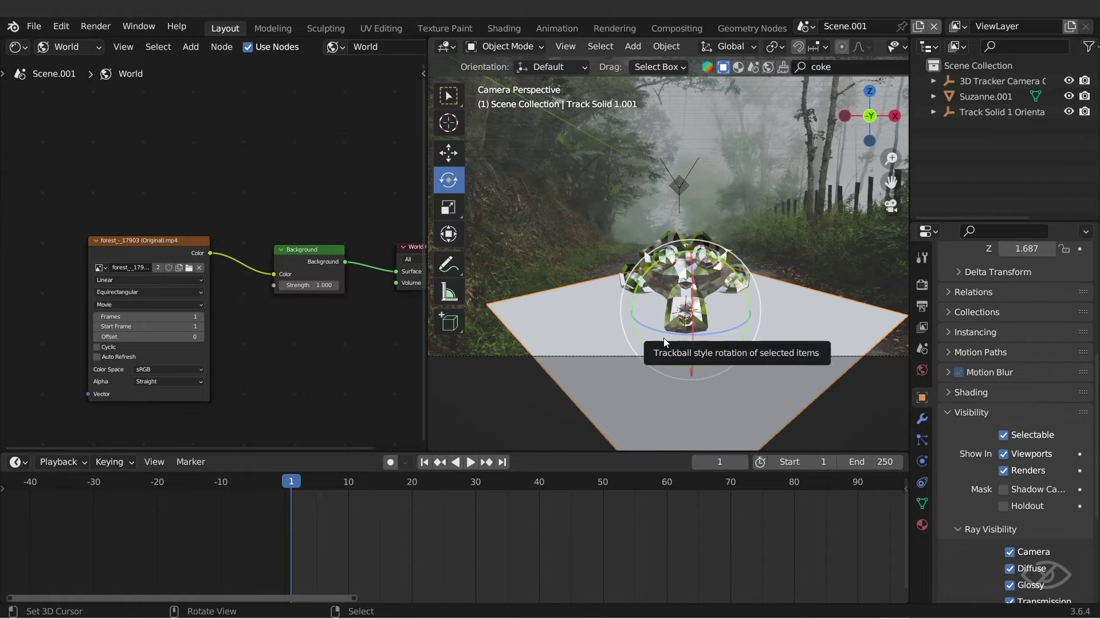
scroll(831, 47, down, 5)
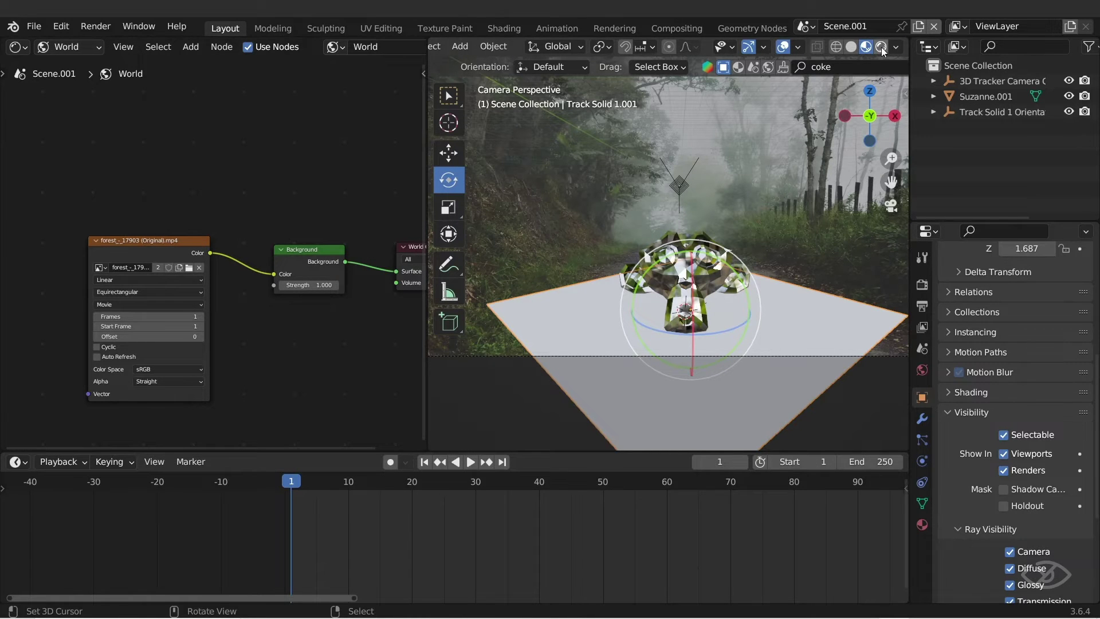
- Preview the scene in Rendered shading, orbit around the monkey, then return to Material Preview
click(881, 48)
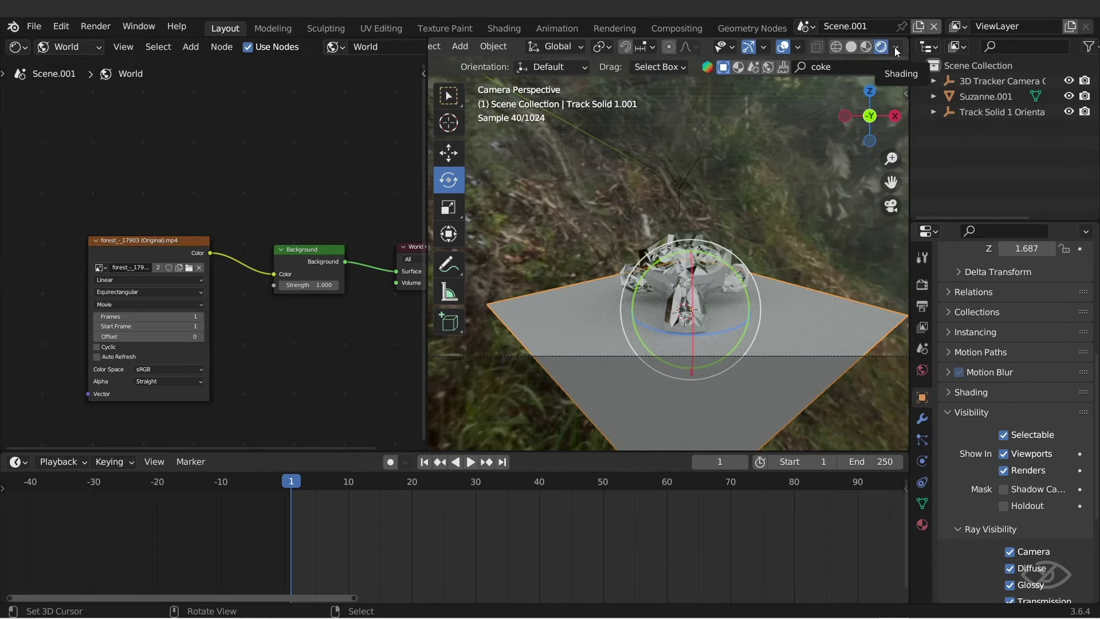
middle_drag(716, 246, 681, 262)
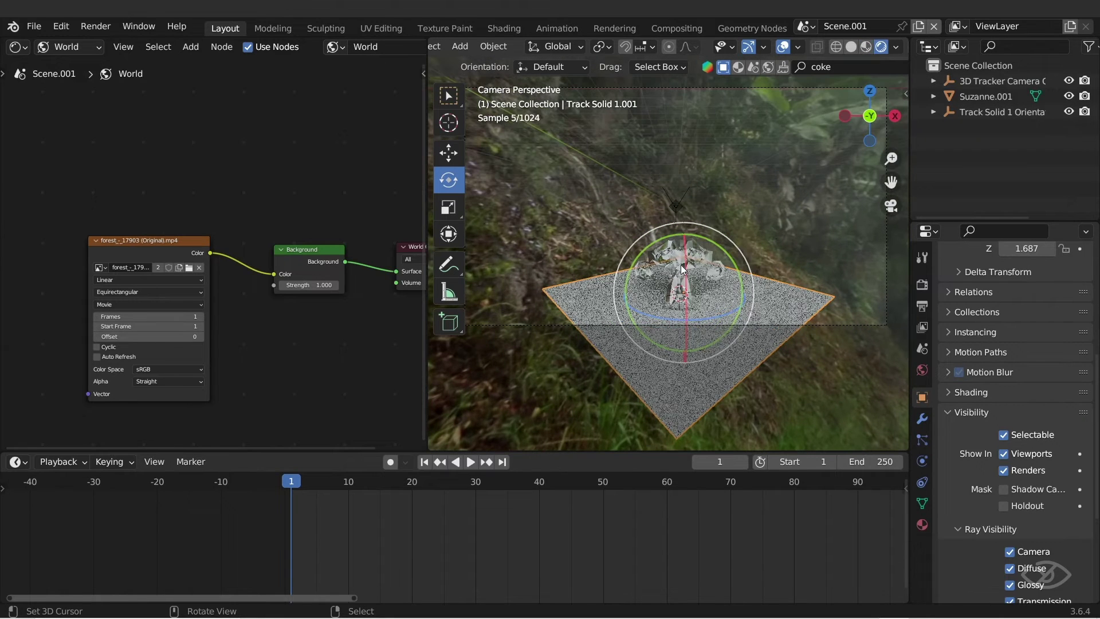
click(896, 48)
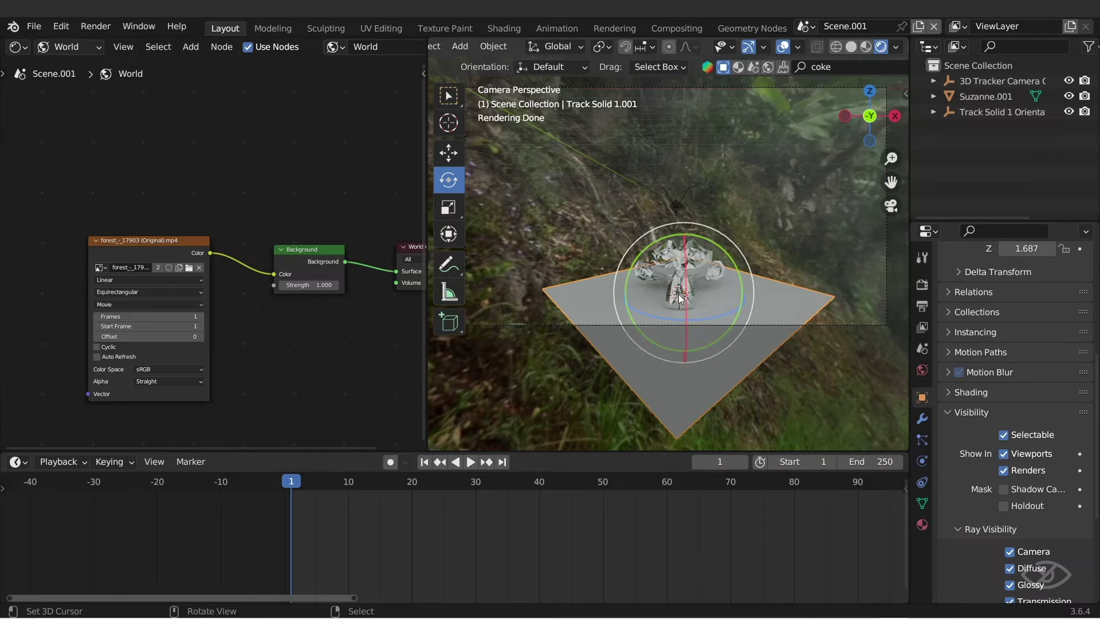
click(865, 47)
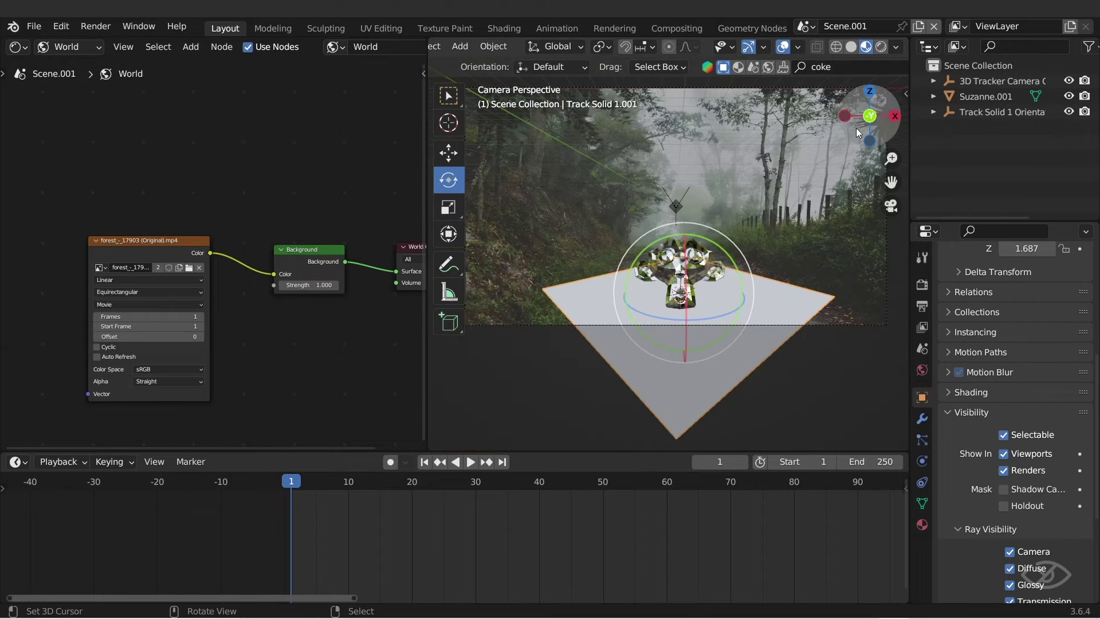
- Toggle Scene World in the viewport shading options until the forest footage world shows
click(896, 48)
click(838, 140)
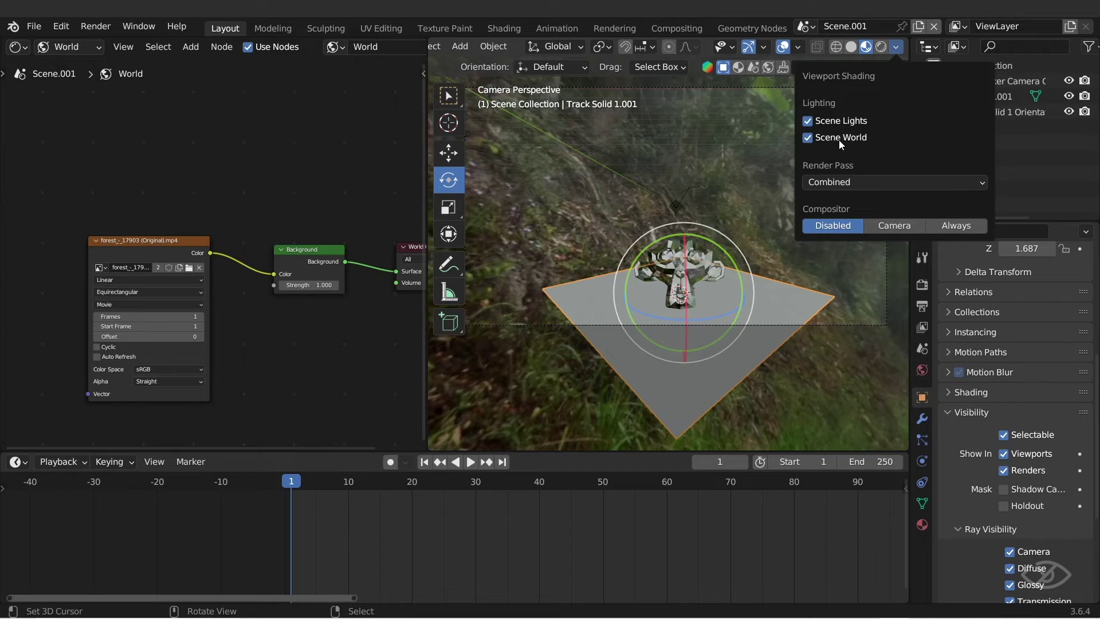
click(899, 46)
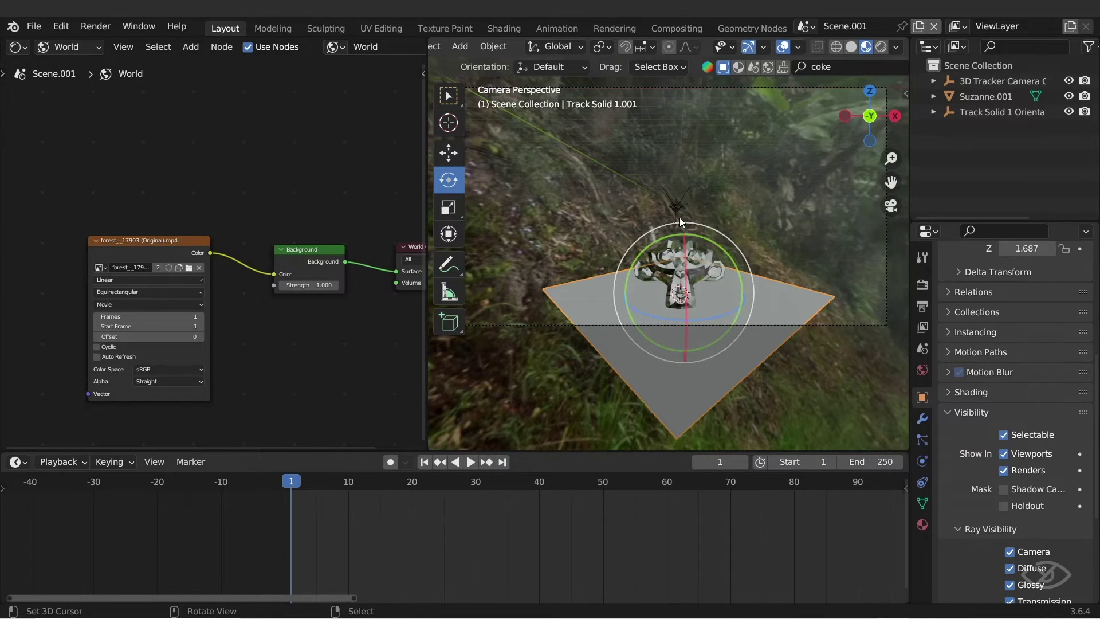
click(896, 45)
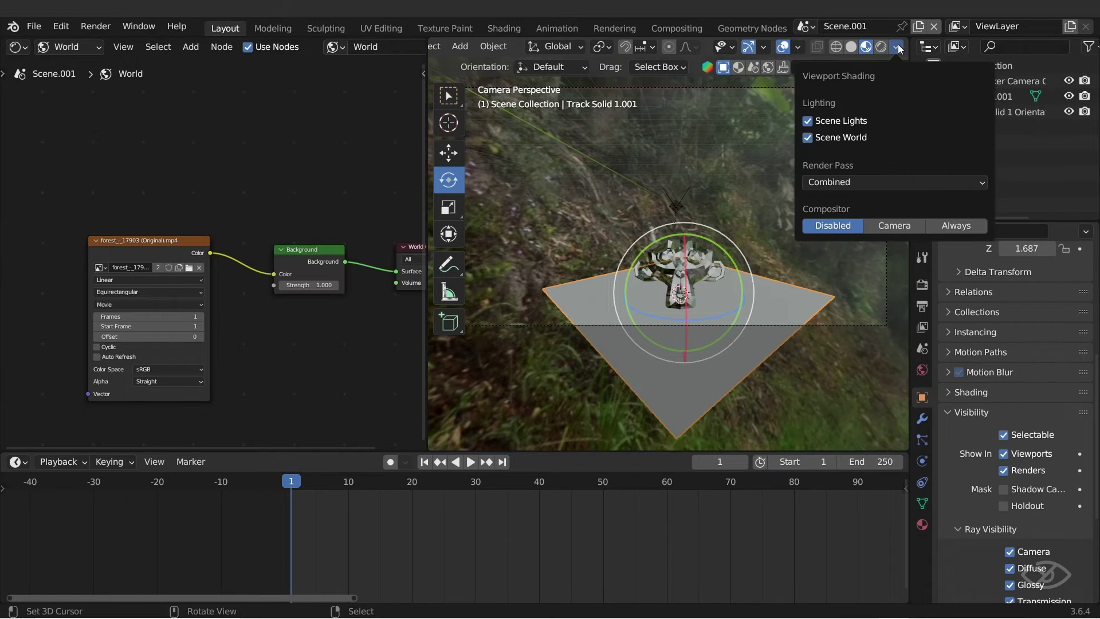
click(842, 137)
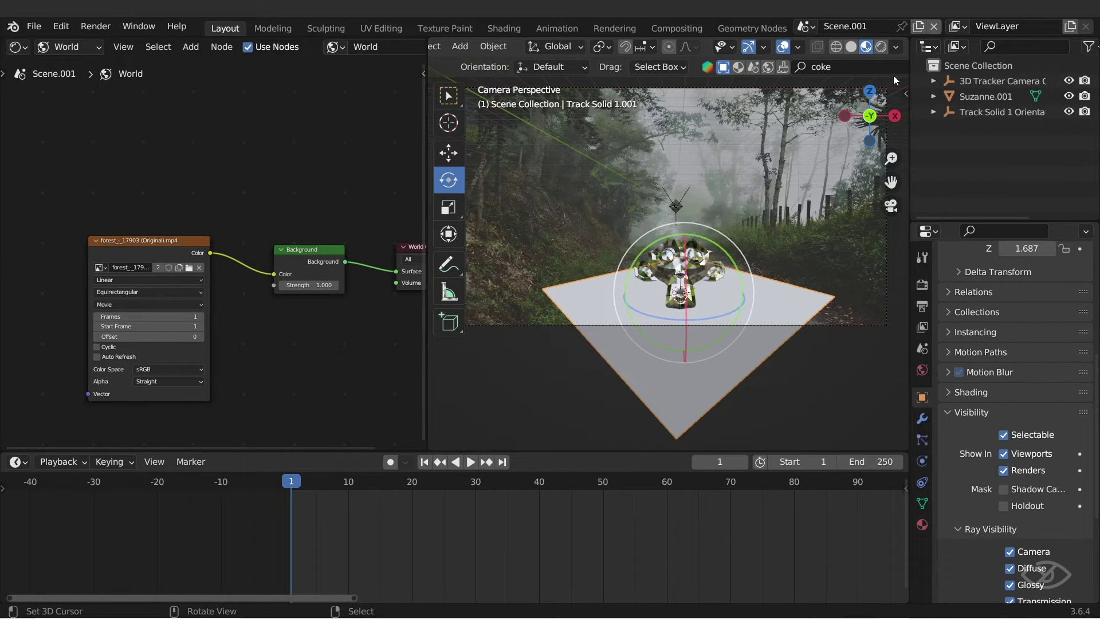
click(896, 50)
click(807, 138)
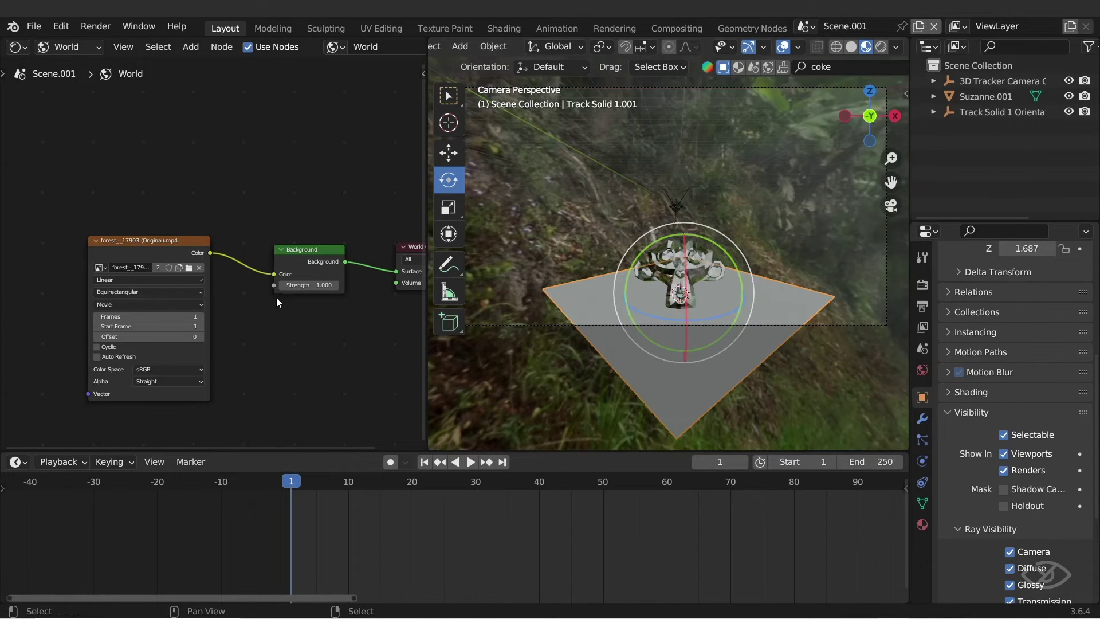
- Select the forest texture node and reframe the world node view
click(137, 254)
middle_drag(291, 395, 343, 389)
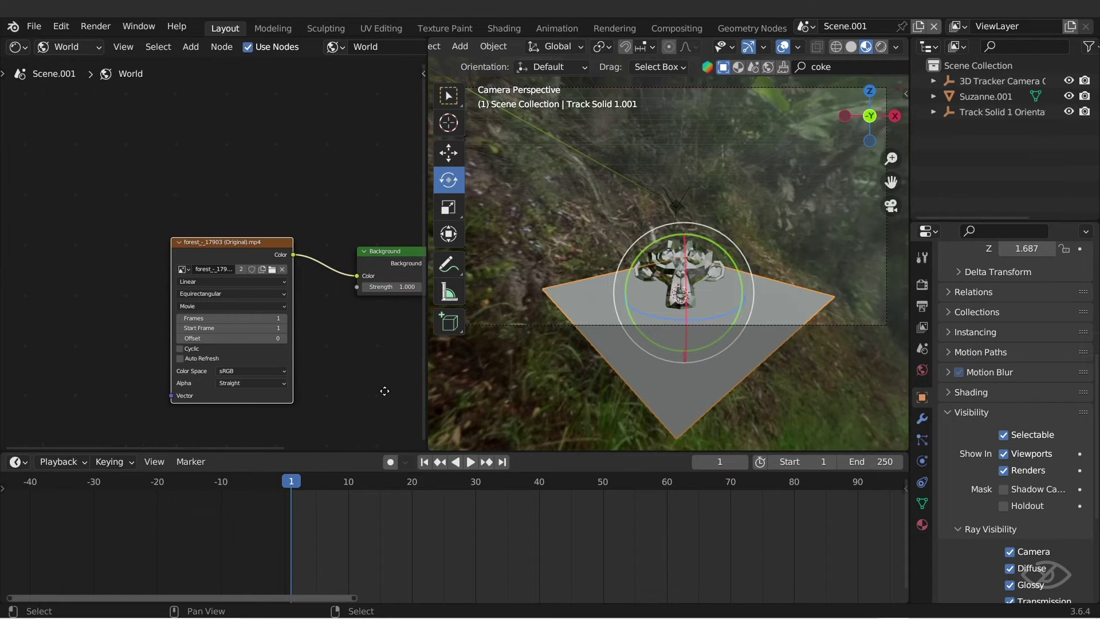
scroll(319, 379, down, 3)
scroll(235, 387, up, 2)
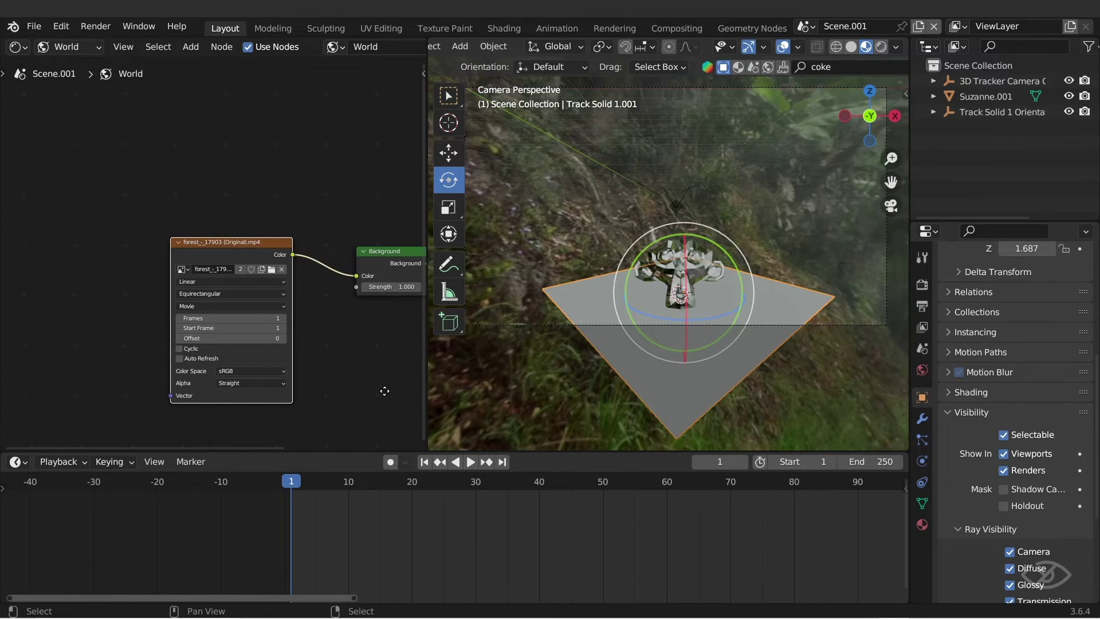
scroll(343, 378, down, 2)
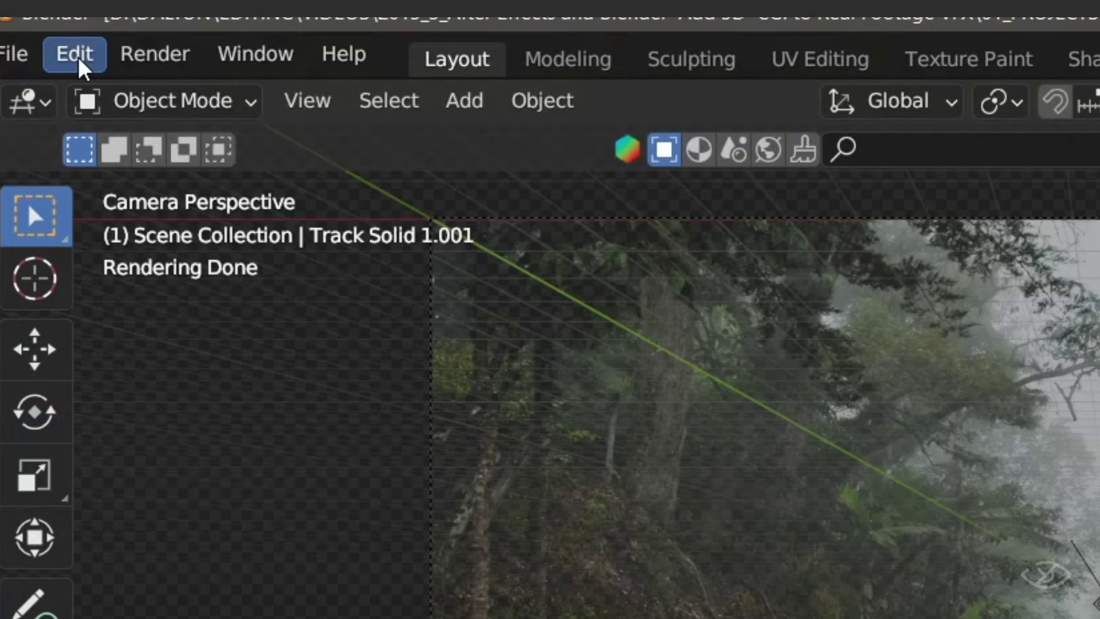
- Turn on Node Wrangler in Edit > Preferences > Add-ons after searching 'node'
click(80, 63)
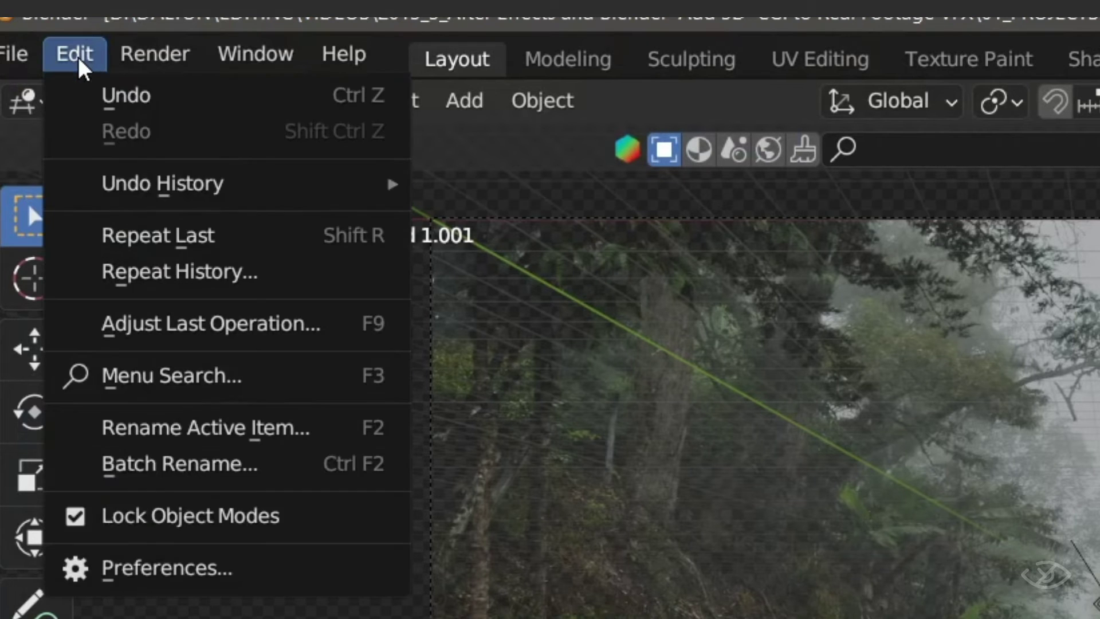
click(174, 567)
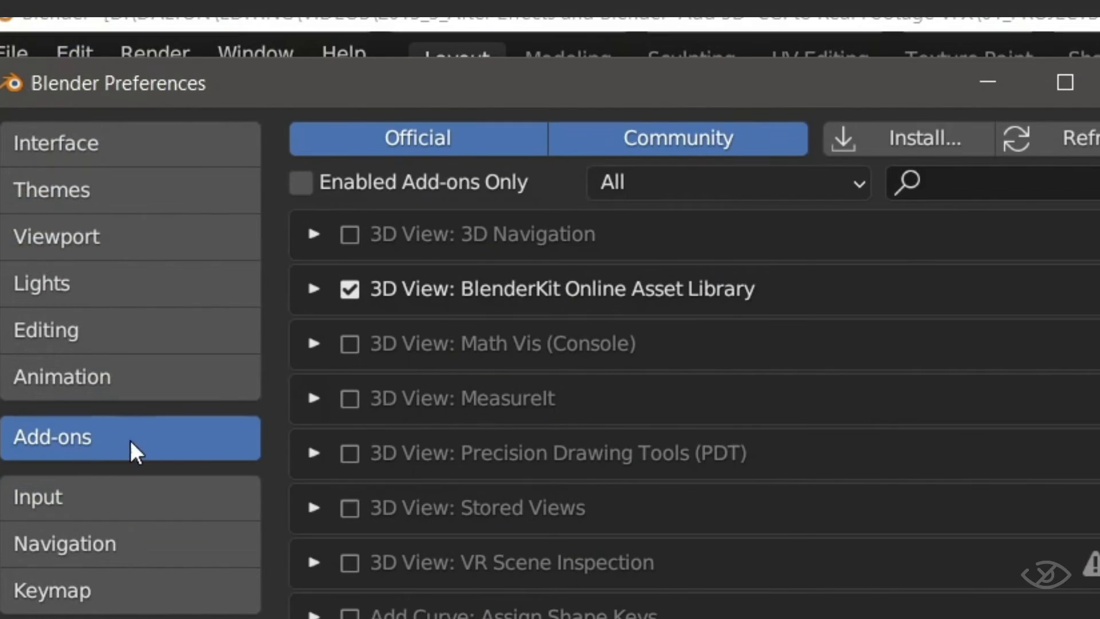
click(1014, 185)
text(node)
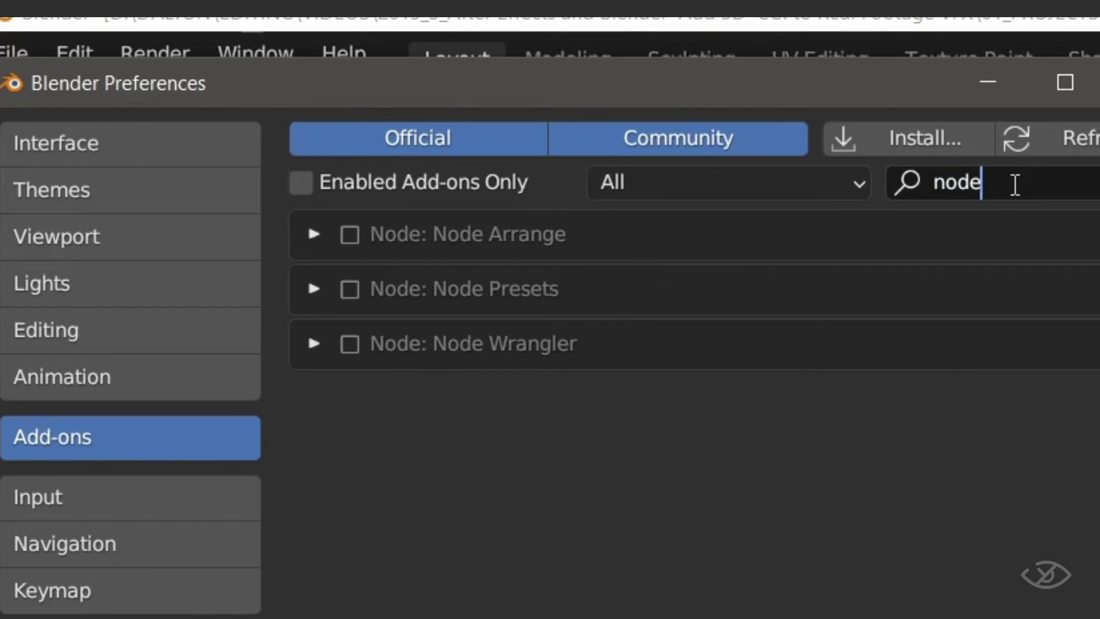
click(349, 344)
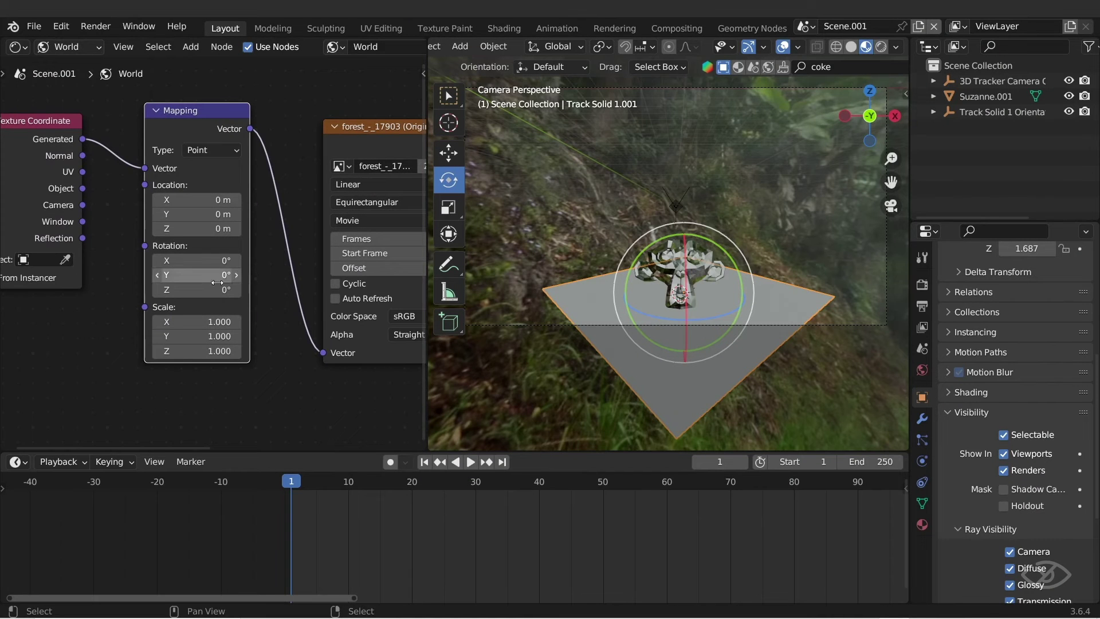
- Set the Mapping node to Z rotation -86.2° and Z location -0.6 m, then view Rendered
drag(221, 289, 184, 289)
drag(221, 228, 197, 228)
drag(201, 290, 153, 289)
click(895, 46)
click(838, 137)
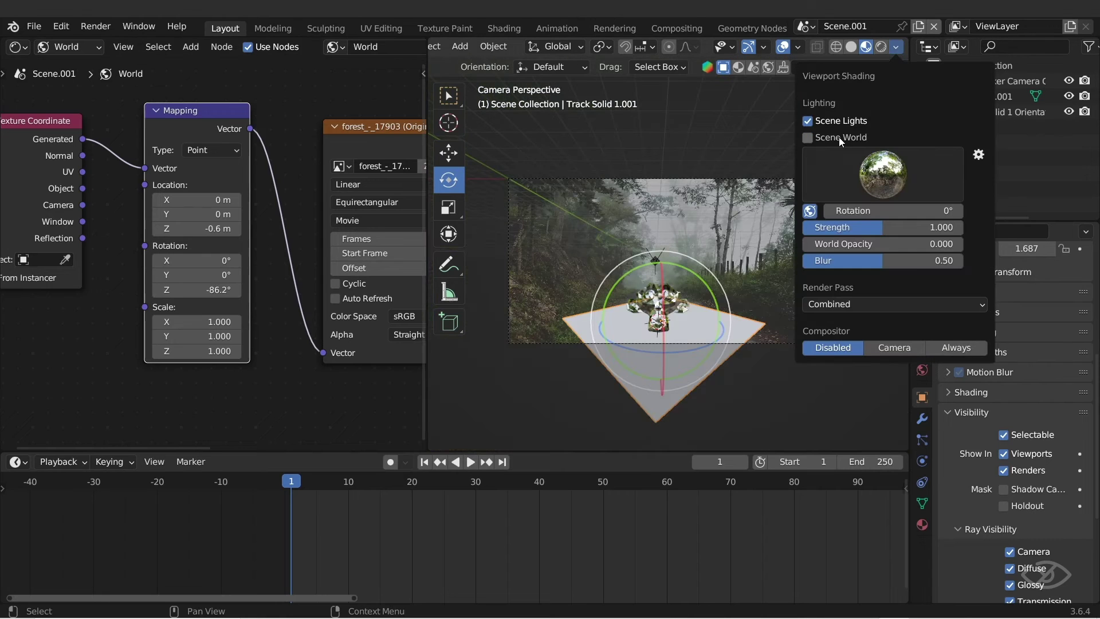
click(839, 136)
scroll(195, 242, down, 2)
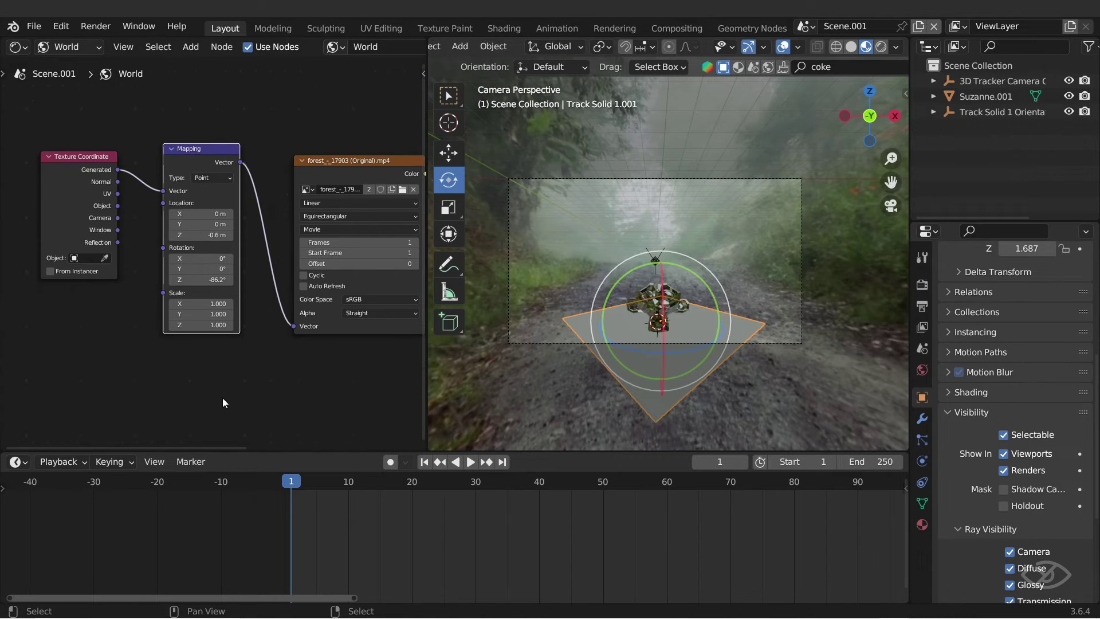
middle_drag(314, 377, 218, 380)
click(881, 46)
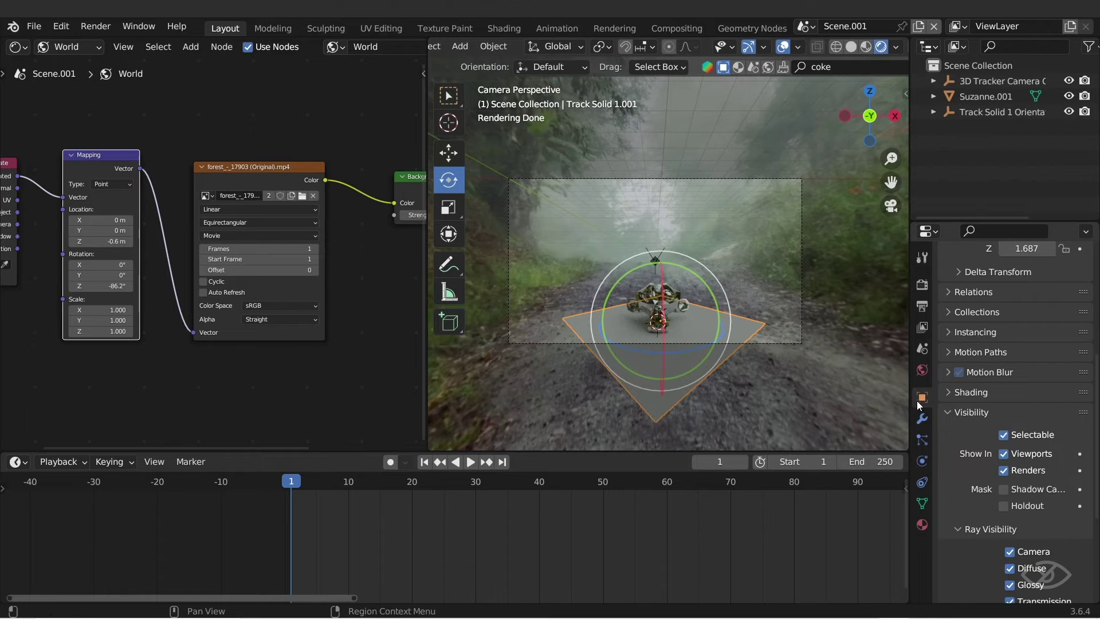
- Make the ground plane a shadow catcher, enable Film Transparent, and frame the camera view
click(1003, 488)
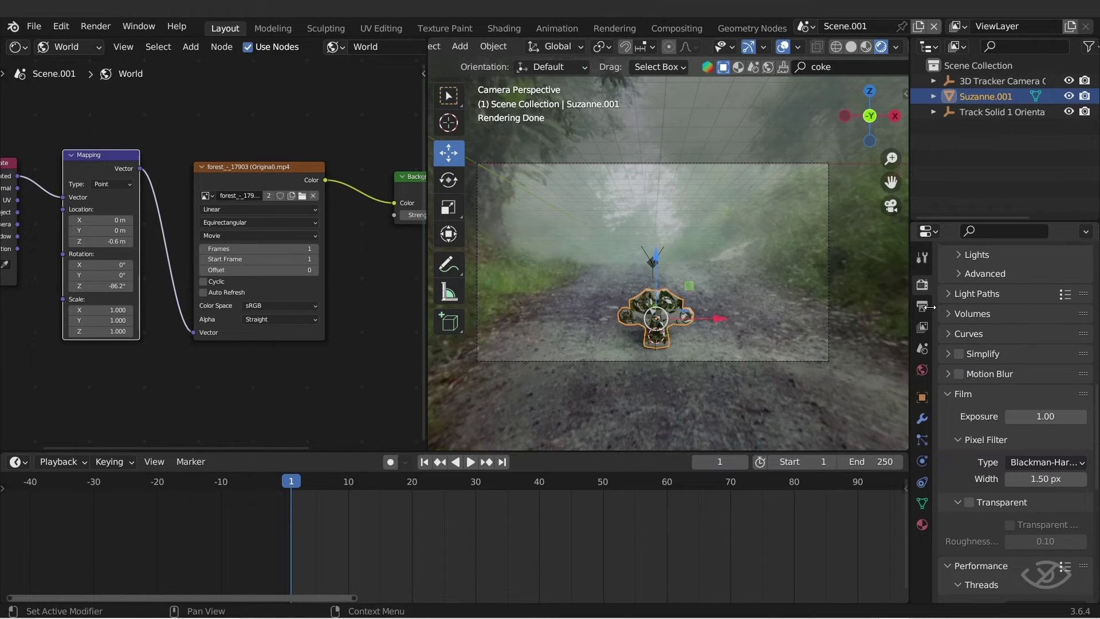
click(920, 398)
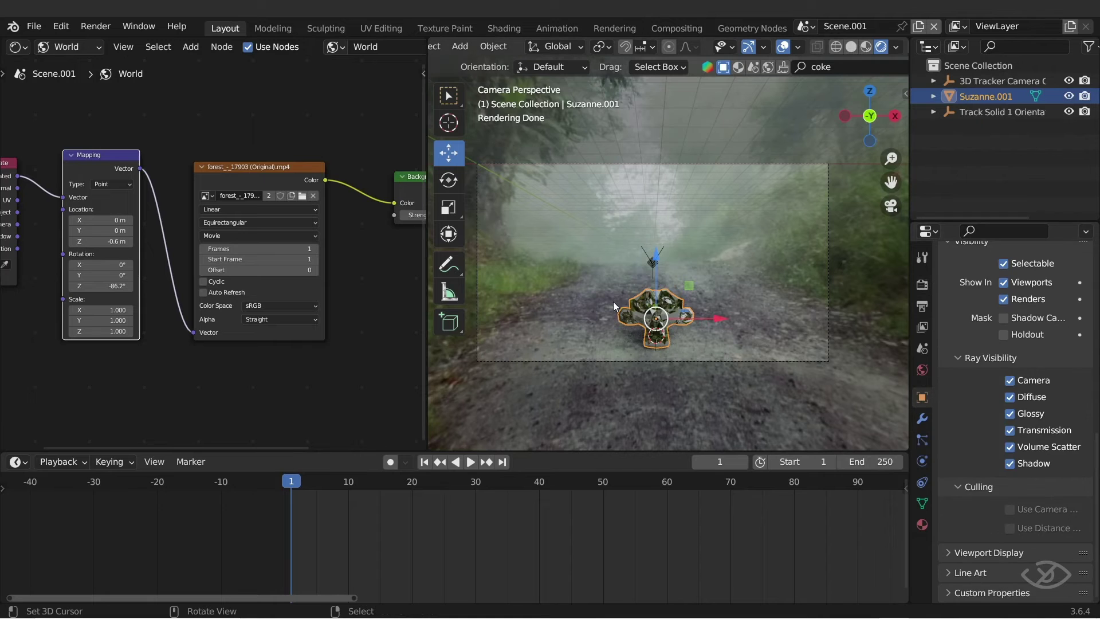
click(922, 285)
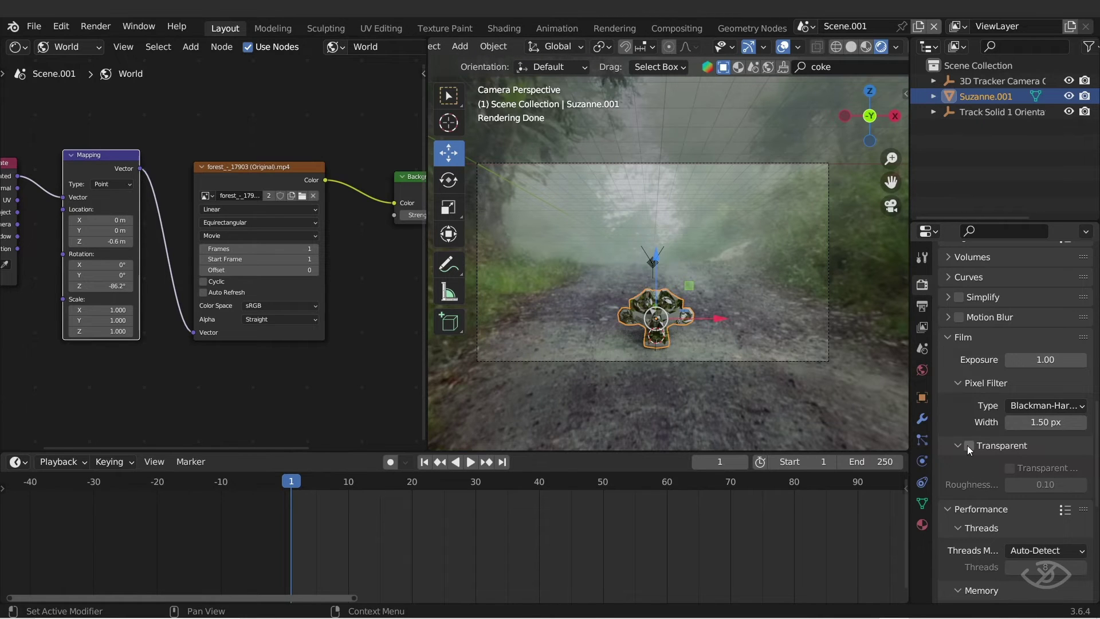
click(968, 445)
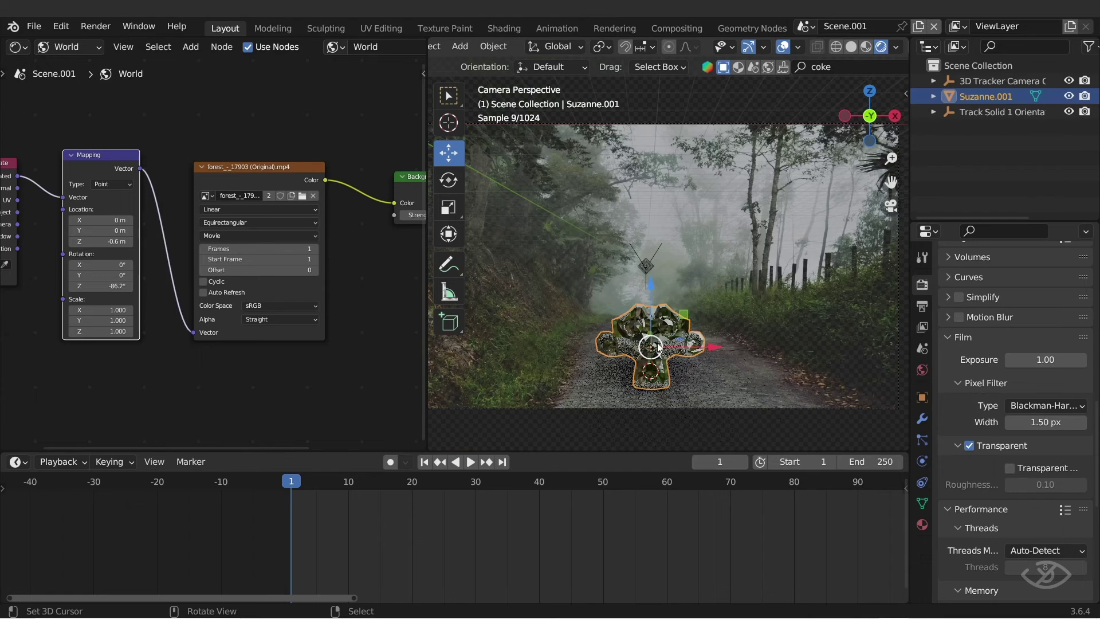
key(Home)
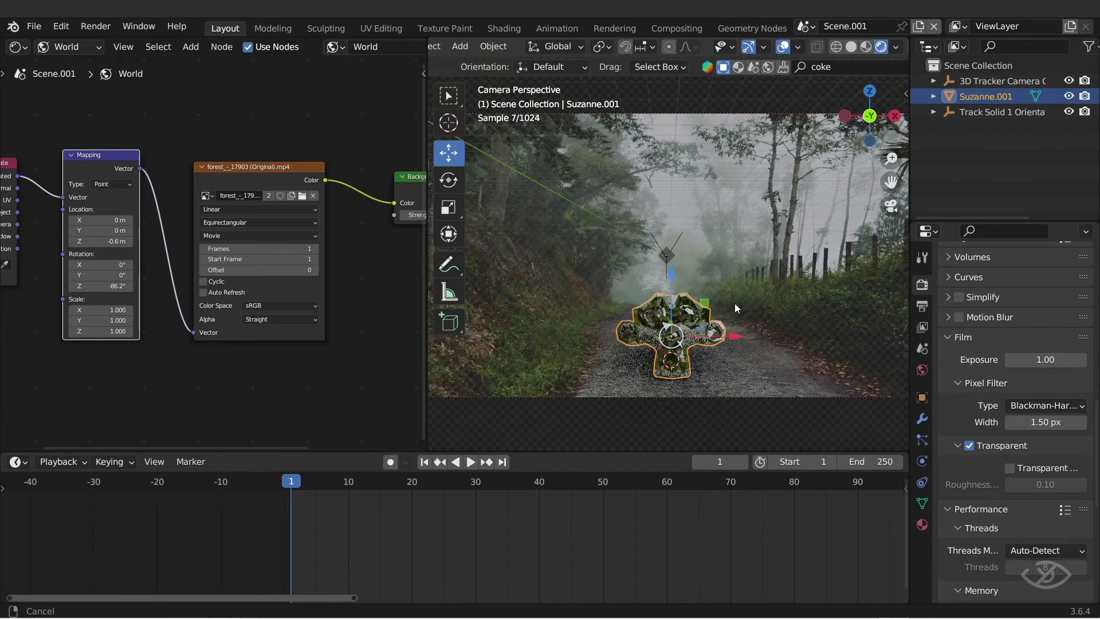
drag(425, 344, 294, 344)
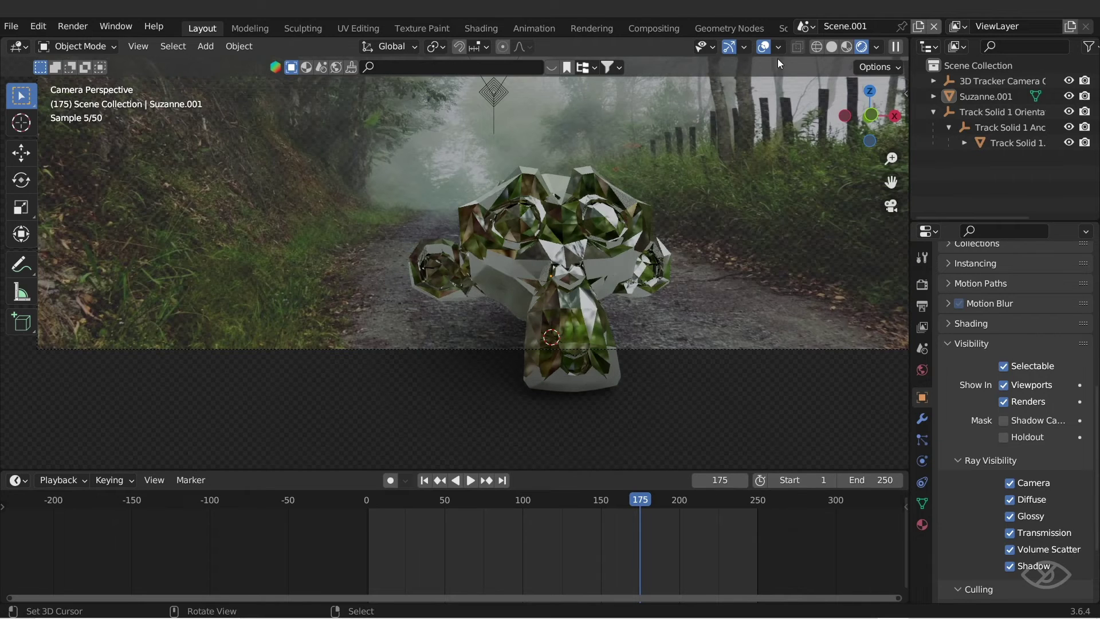
- Apply Shade Smooth to Suzanne and preview the scene in Rendered shading
click(831, 46)
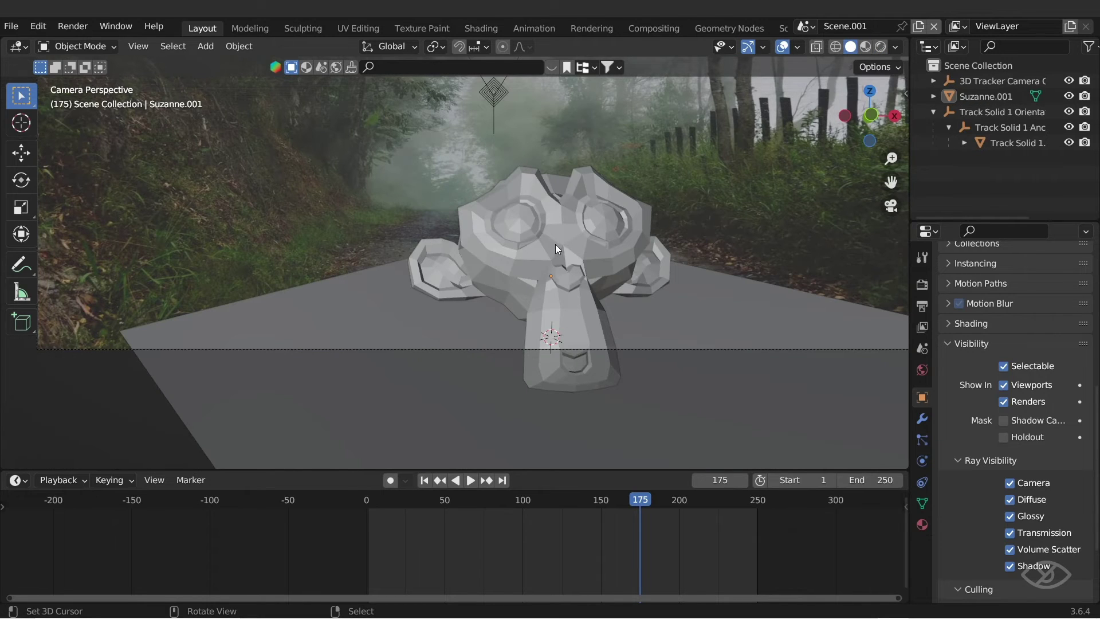
click(546, 247)
right_click(545, 243)
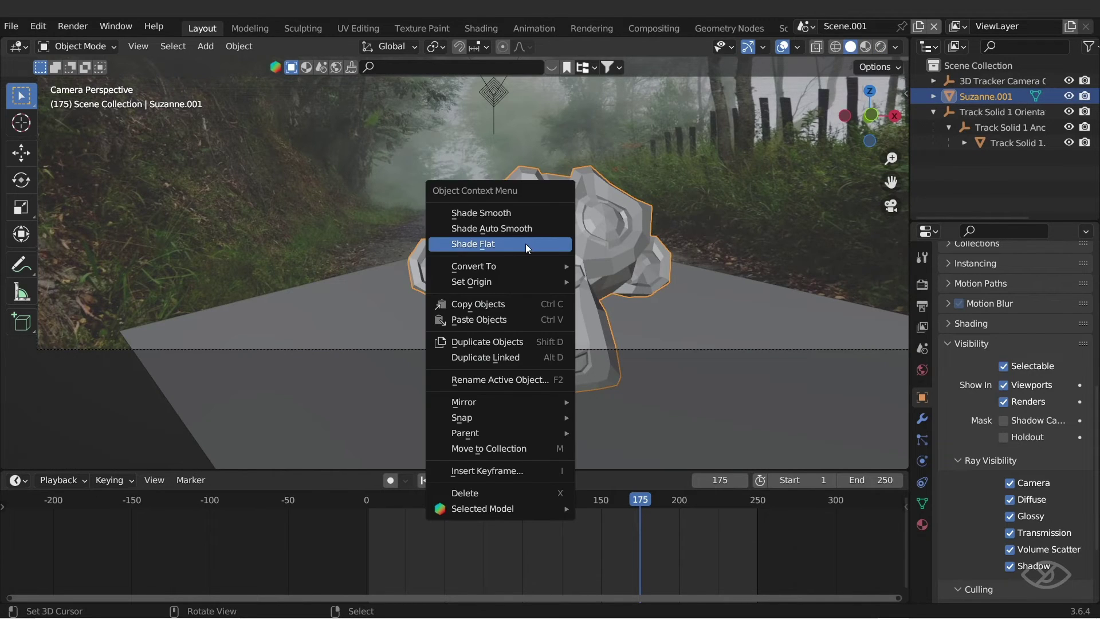
click(472, 214)
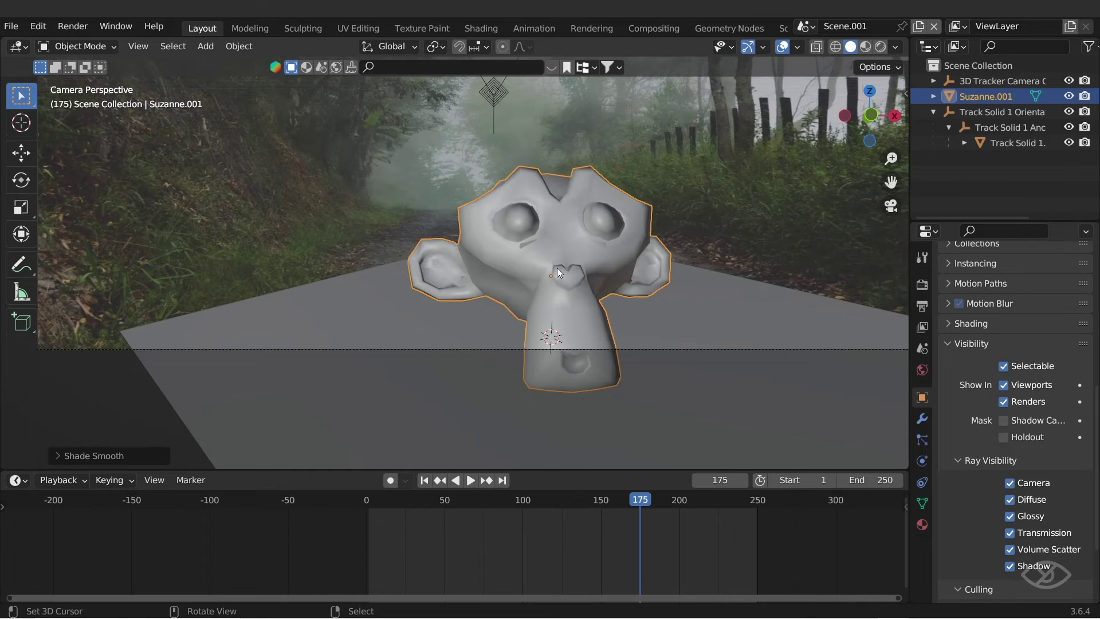
click(880, 46)
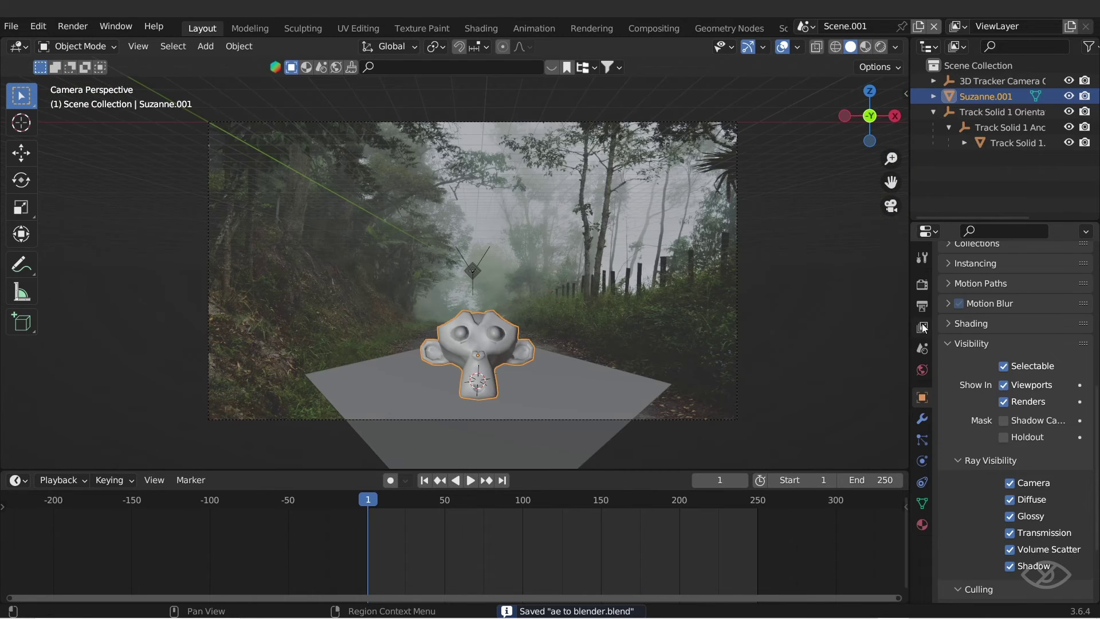
- Send PNG output frames to a new 'monkey cgi' folder
click(922, 305)
scroll(1008, 372, up, 4)
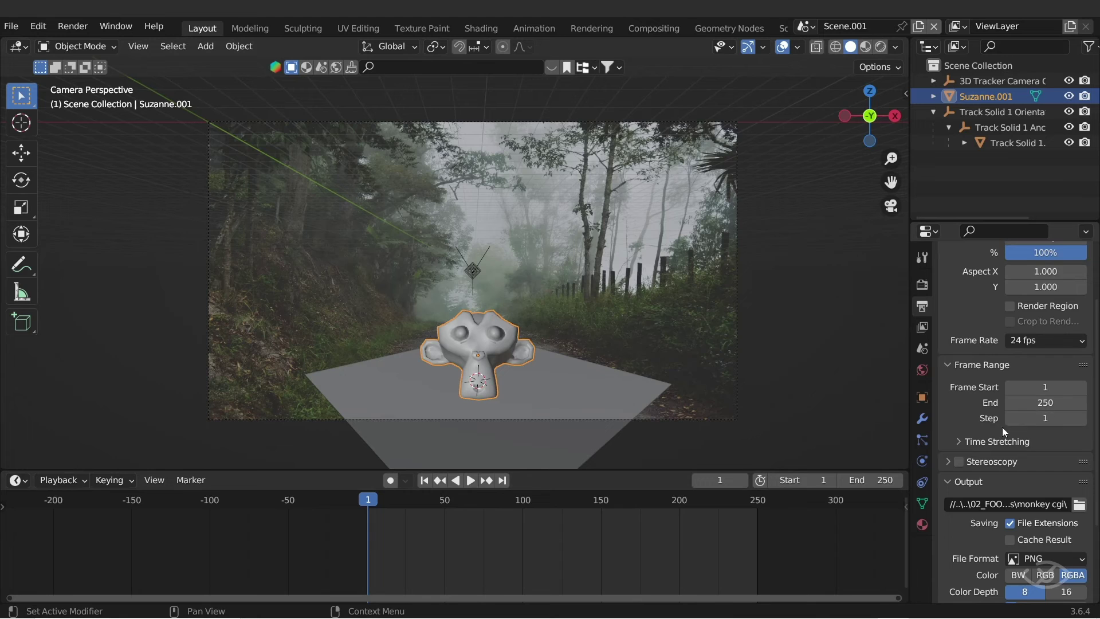
scroll(1071, 441, down, 3)
click(1079, 435)
click(430, 120)
text(monkey cgi)
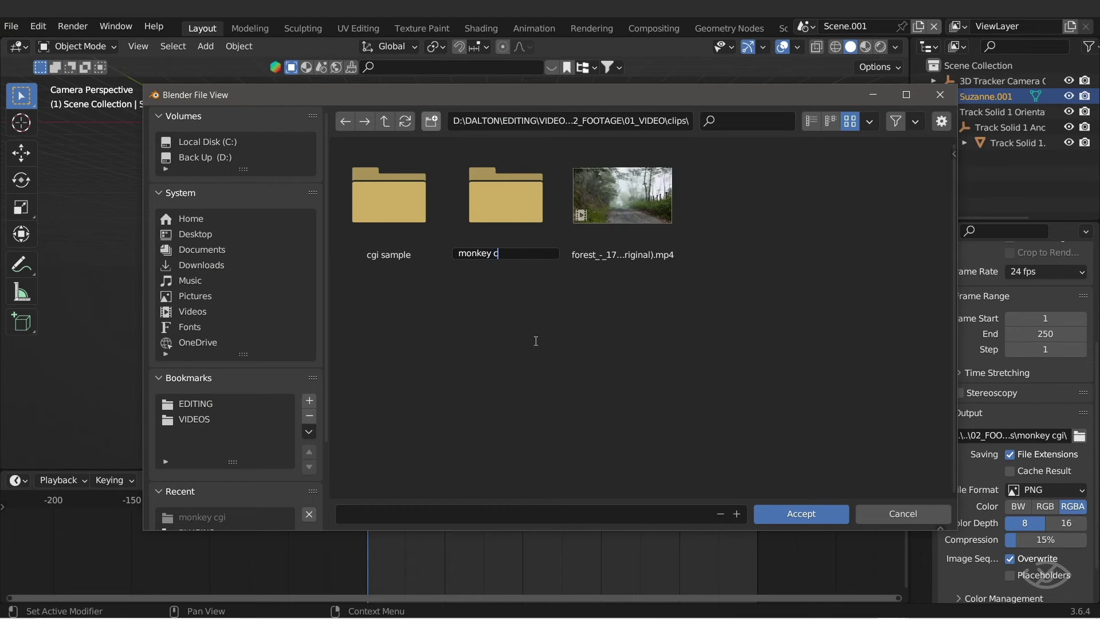
key(Return)
key(Return)
click(1054, 445)
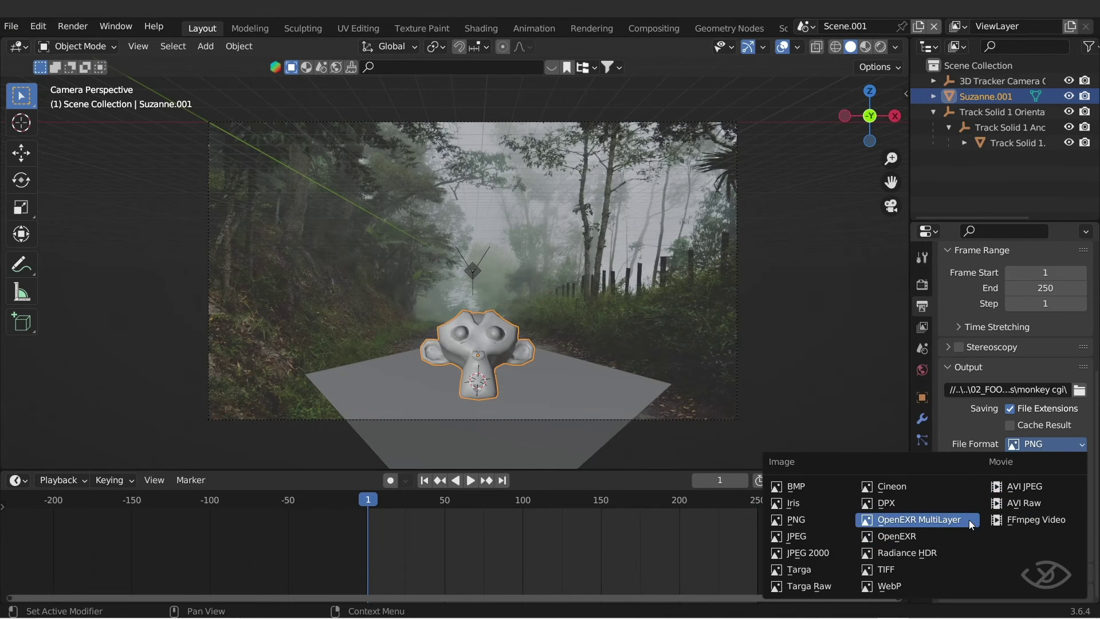
click(816, 524)
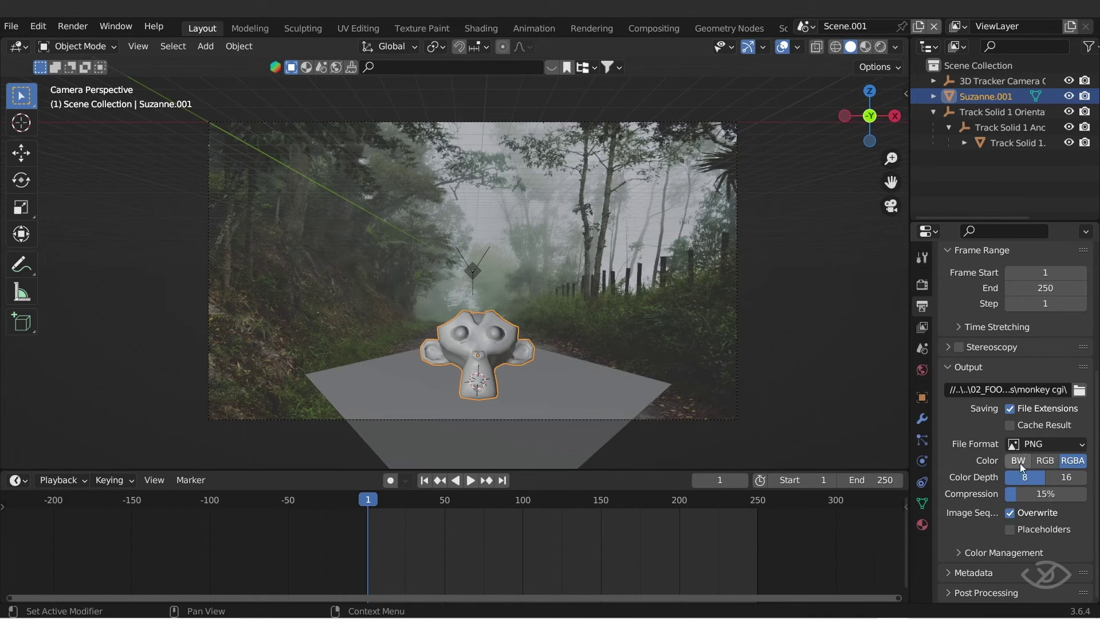
click(921, 285)
click(73, 27)
- Render the full animation to image frames, then play back the tracked composition
click(101, 61)
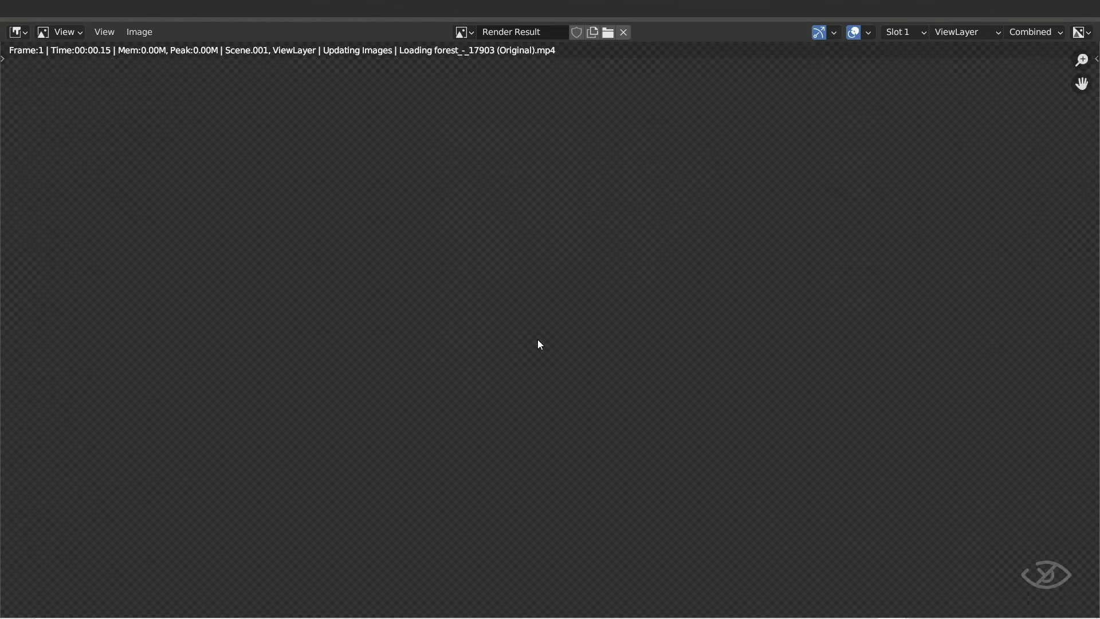
scroll(551, 372, down, 1)
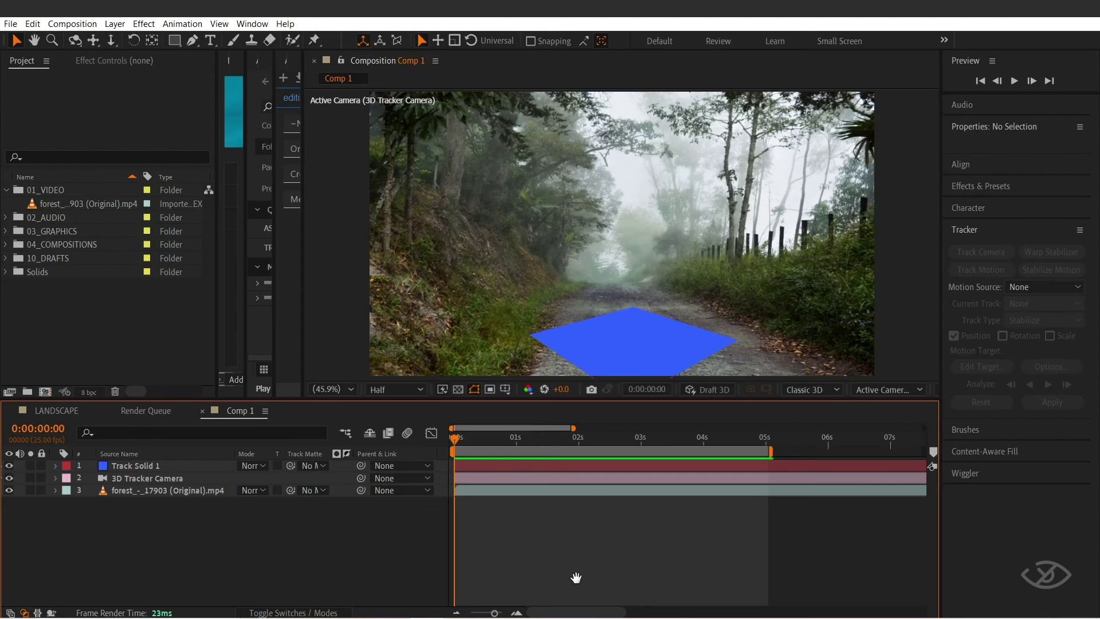
key(space)
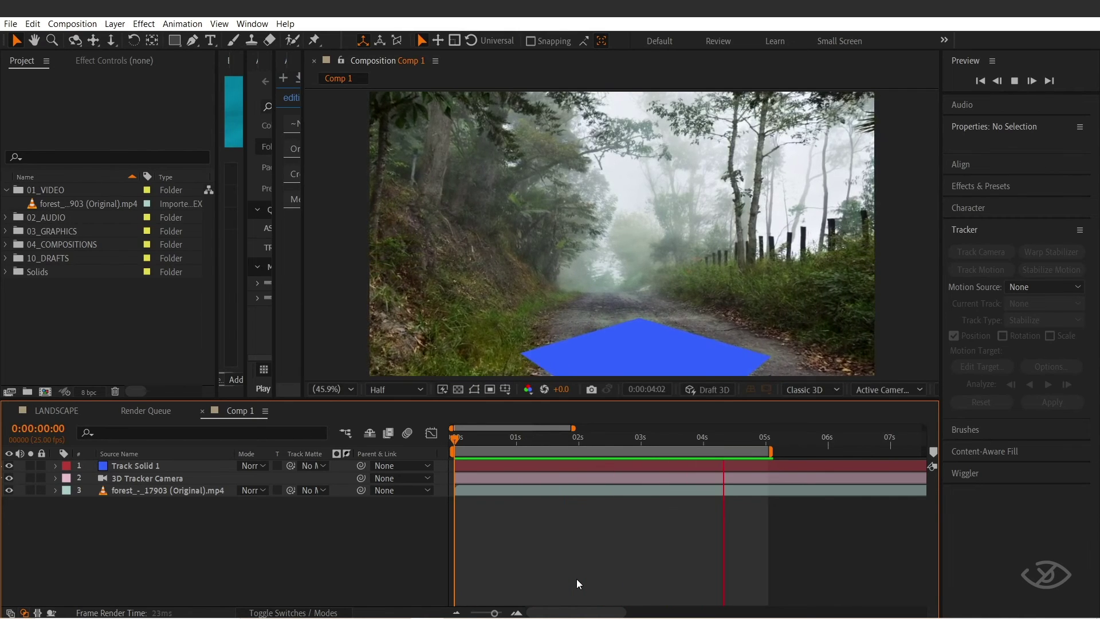
- Import the monkey cgi frames from 0001 as a PNG sequence into the After Effects project
key(space)
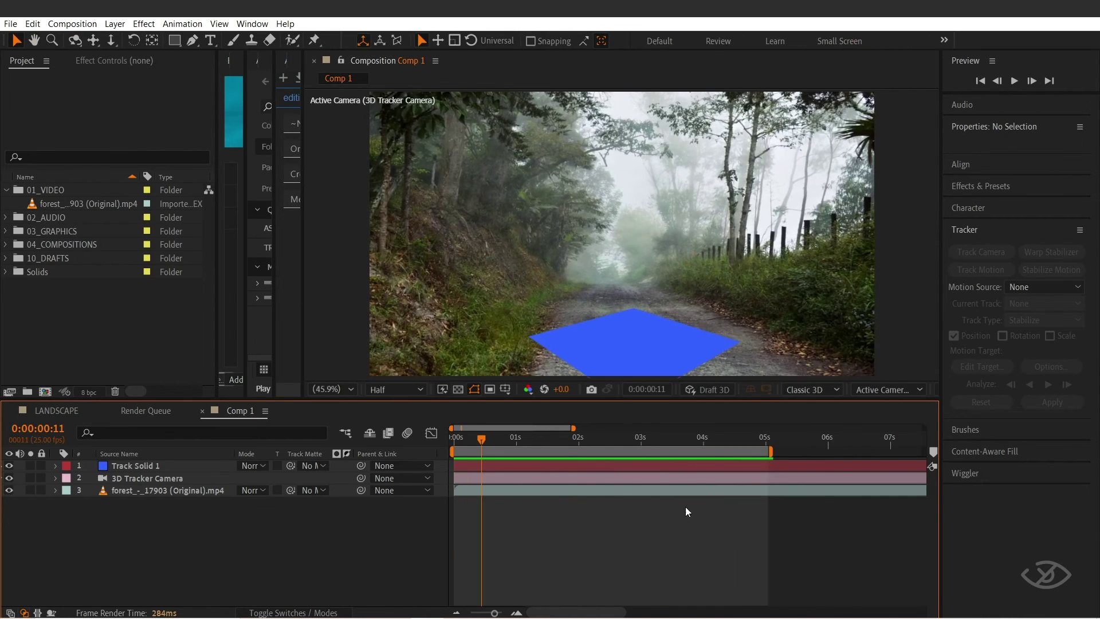
click(9, 24)
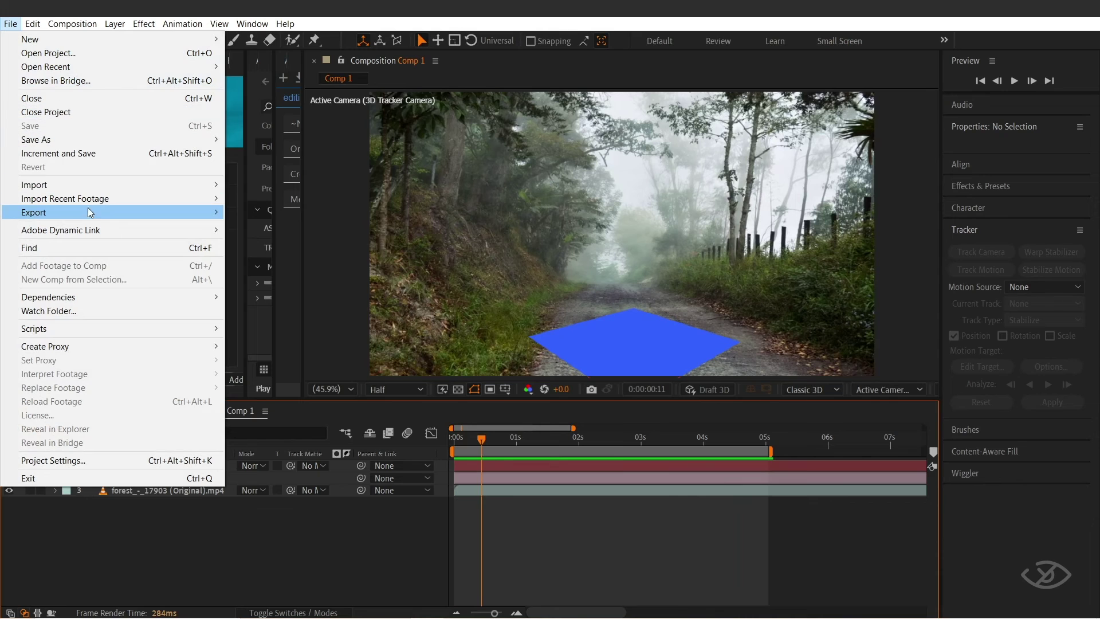
mouse_move(179, 184)
click(235, 185)
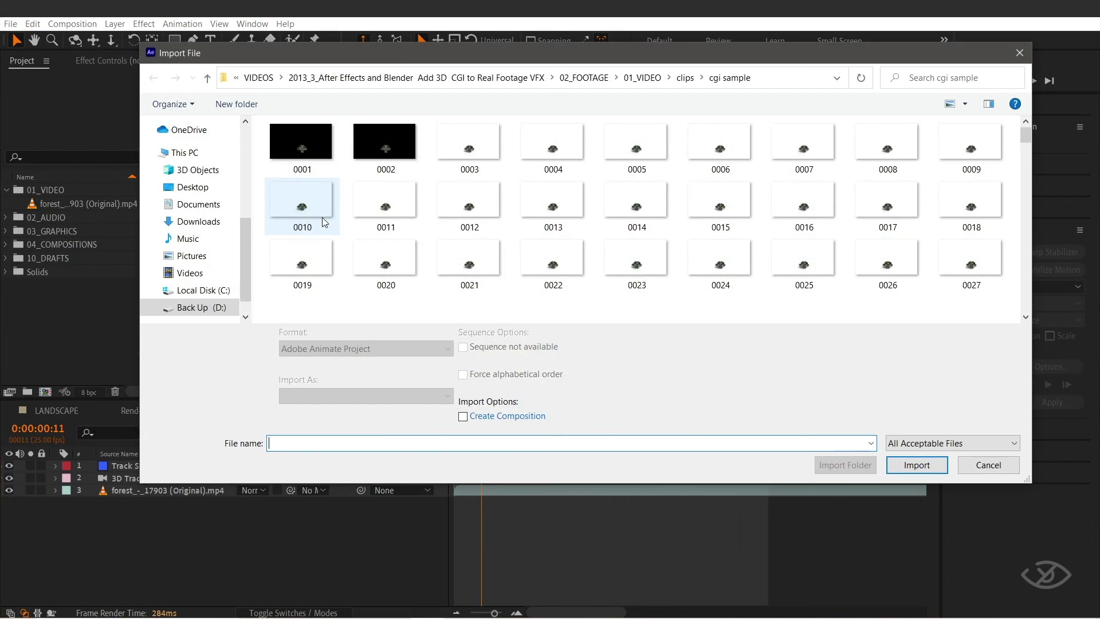
key(alt+Up)
double_click(384, 166)
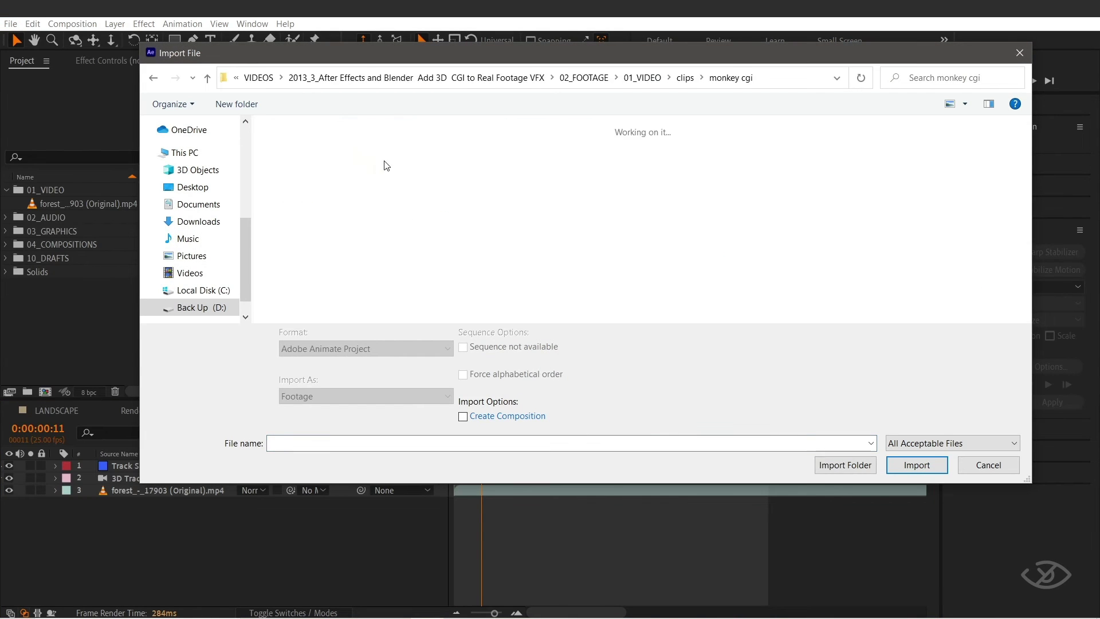
click(289, 156)
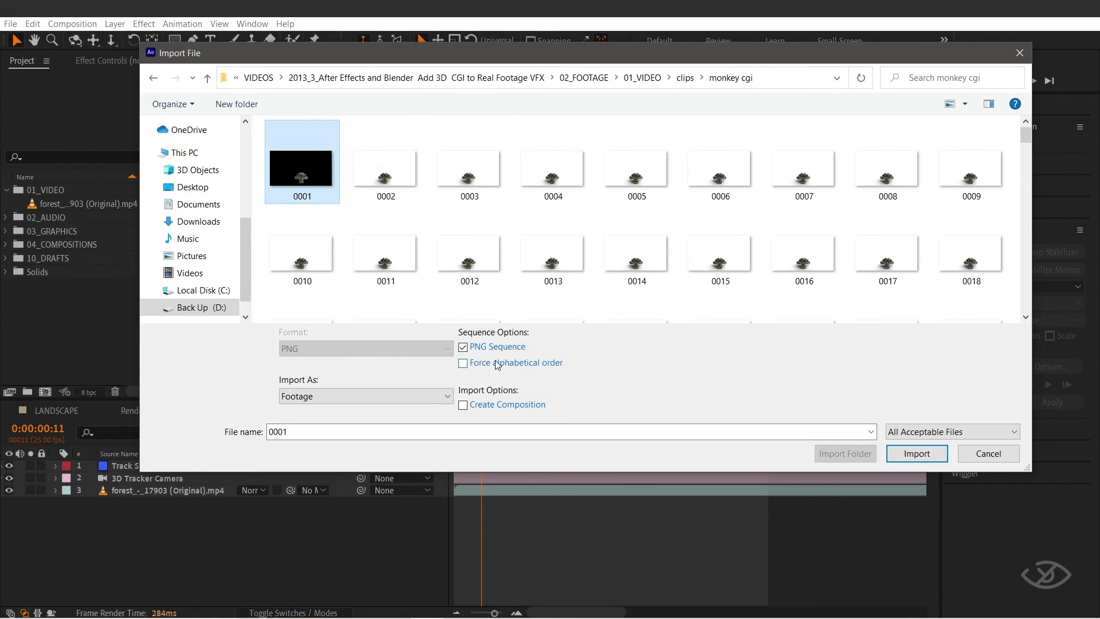
click(916, 454)
- Place the [0001-0250].png sequence at the top of Comp 1 and hide Track Solid 1
drag(57, 271, 101, 466)
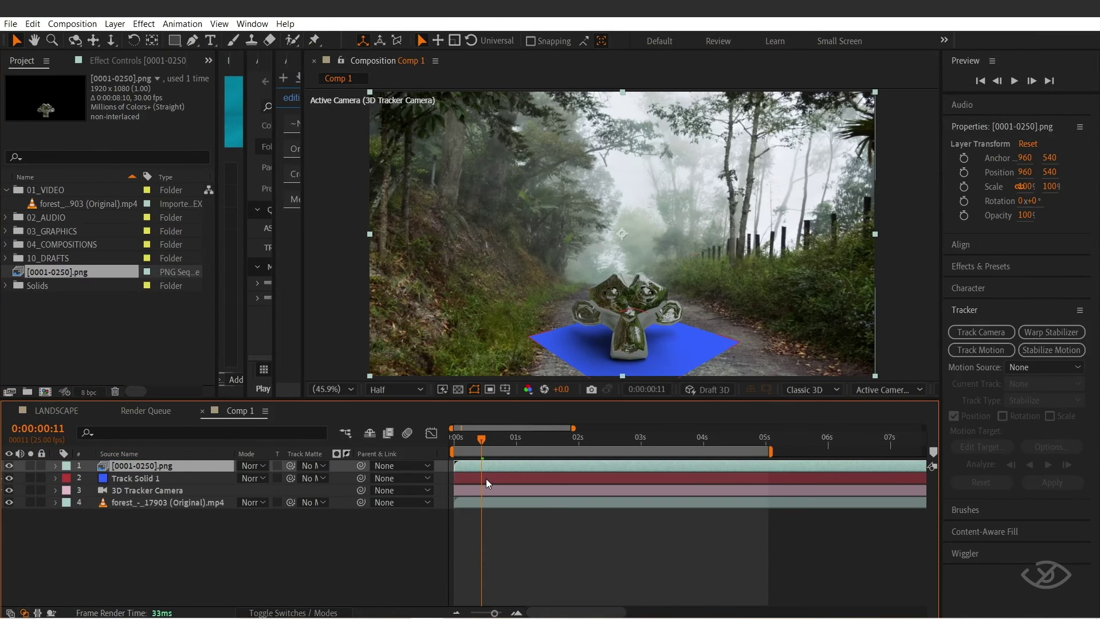
alt+scroll(616, 489, down, 3)
click(544, 478)
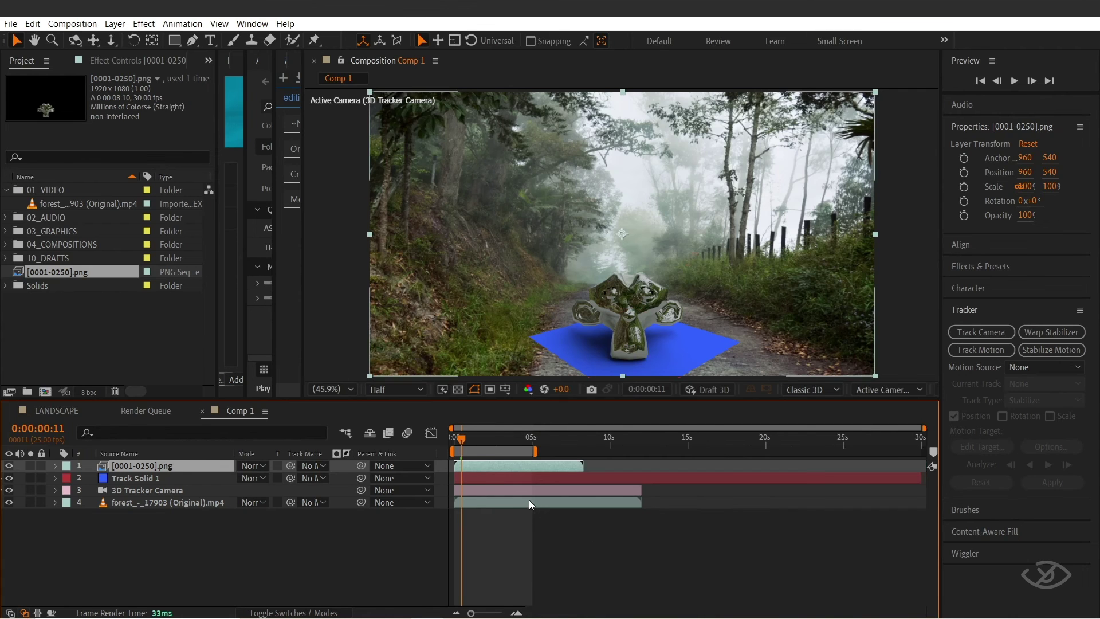
click(9, 478)
click(143, 465)
- Preview the composite from the start and widen the Project panel to reveal frame rates
key(space)
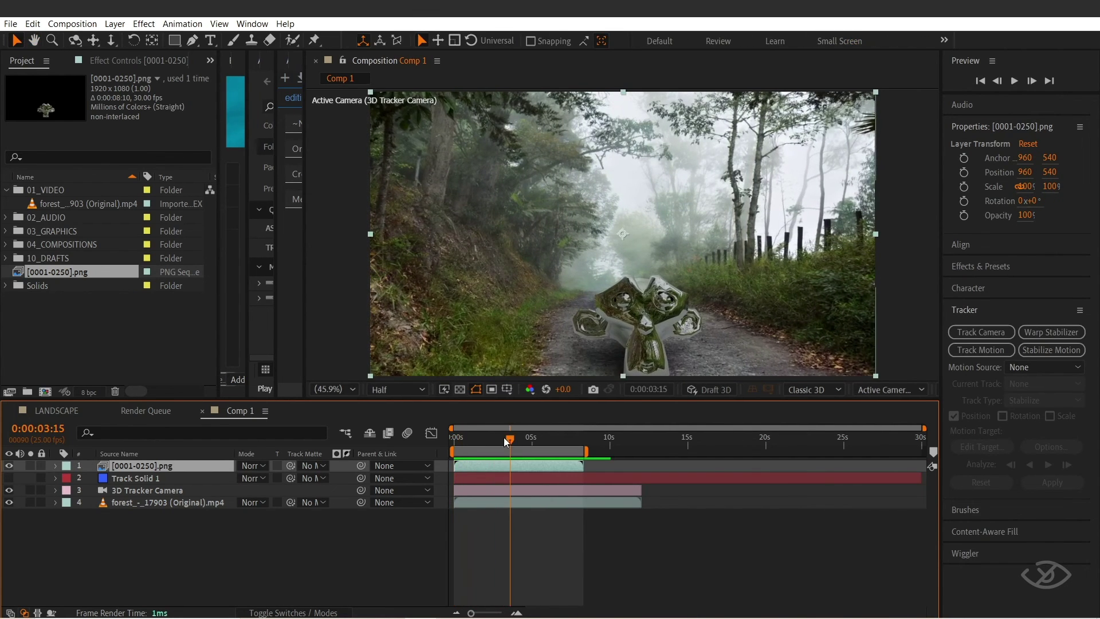
click(472, 440)
key(space)
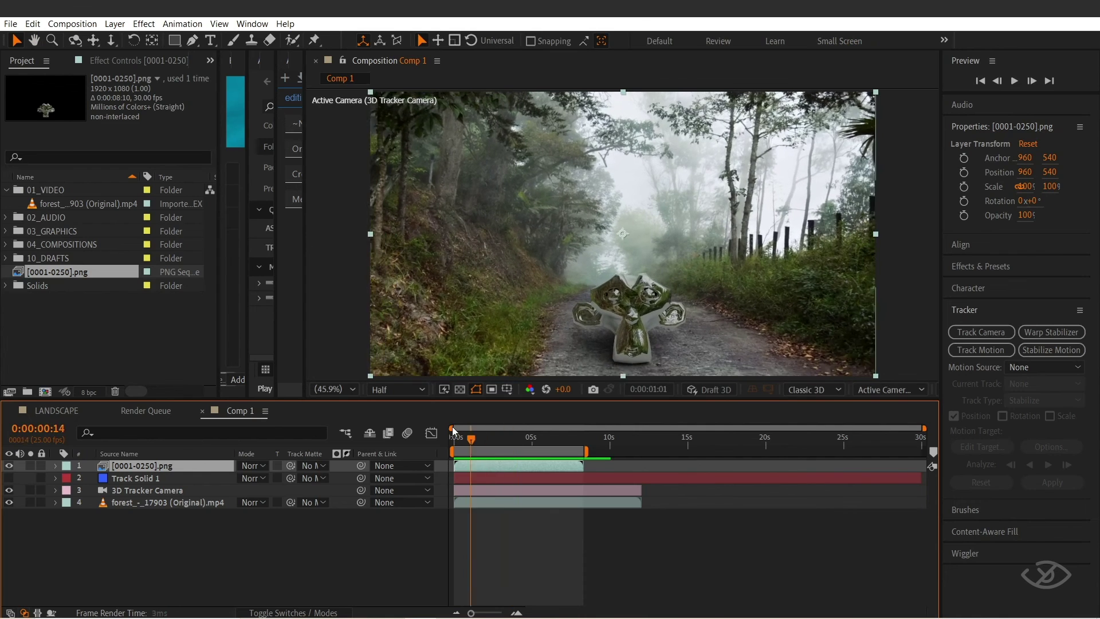
key(Home)
key(space)
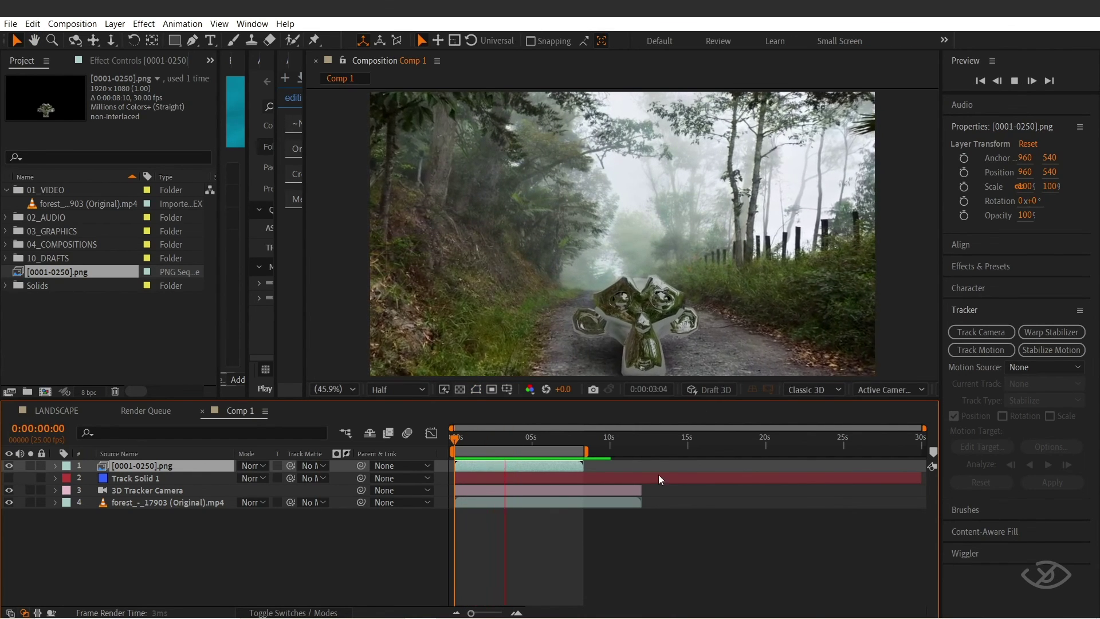
drag(218, 200, 325, 200)
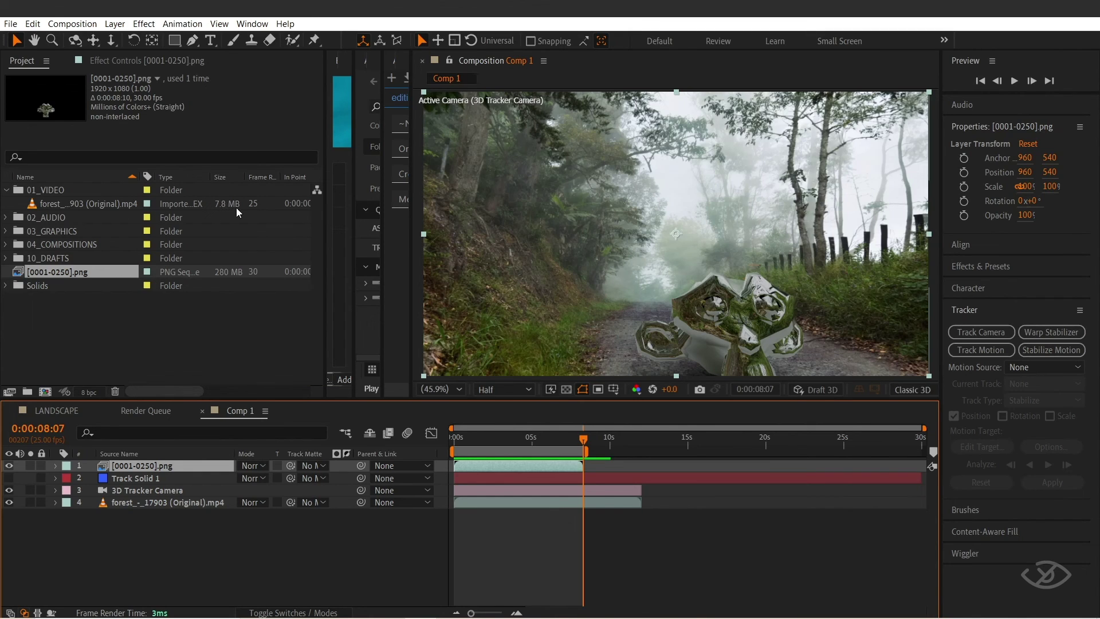
- Interpret the [0001-0250].png footage at 25 fps to match the forest clip
right_click(91, 273)
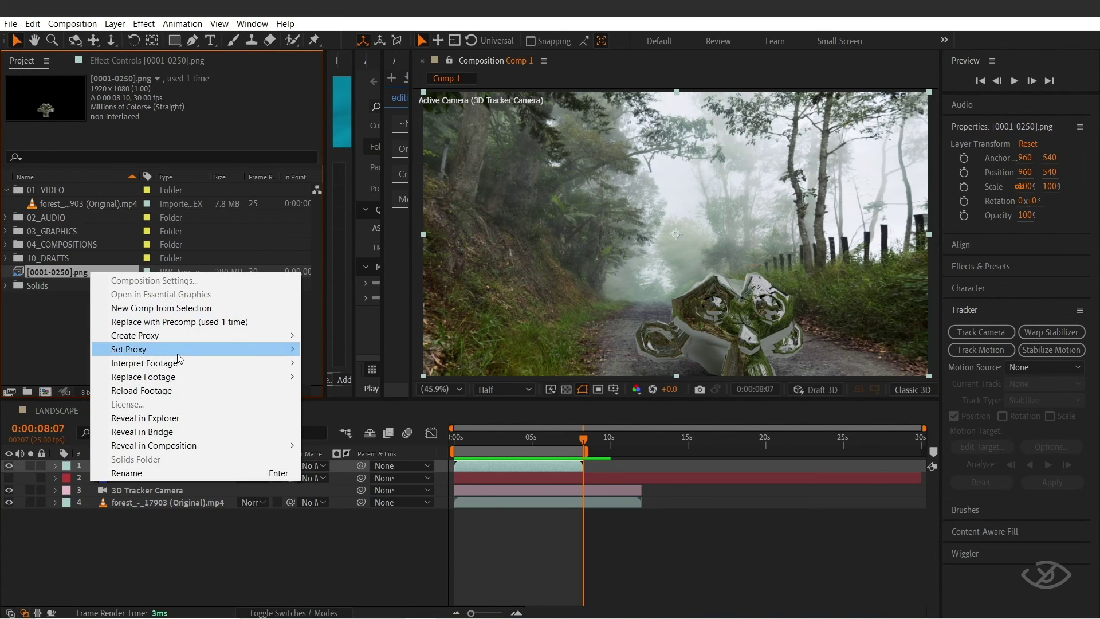
mouse_move(184, 363)
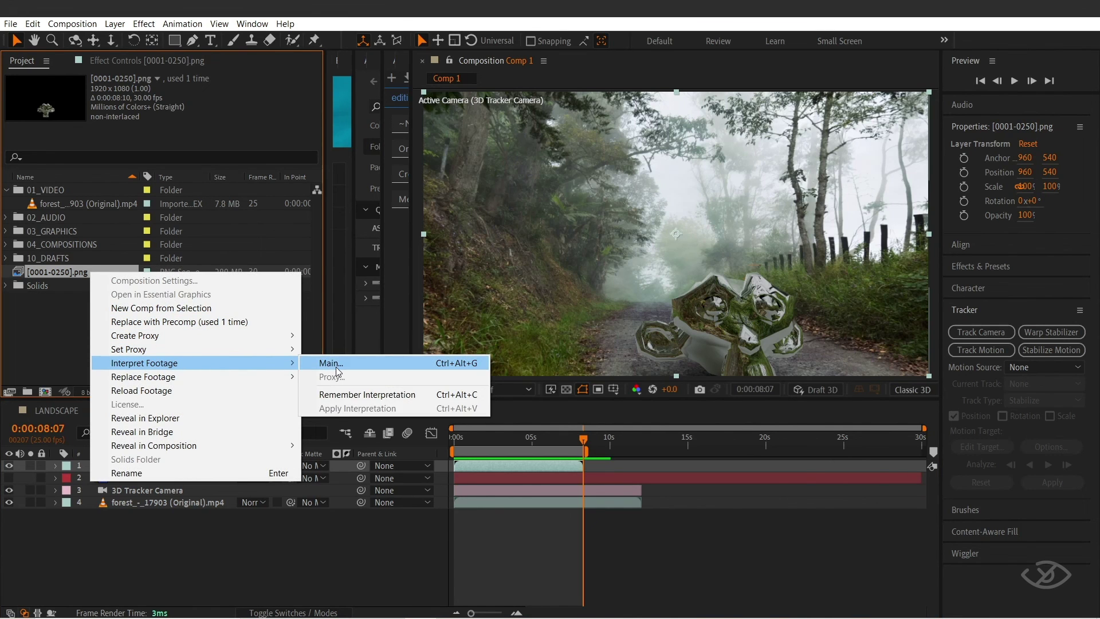
click(336, 368)
text(25)
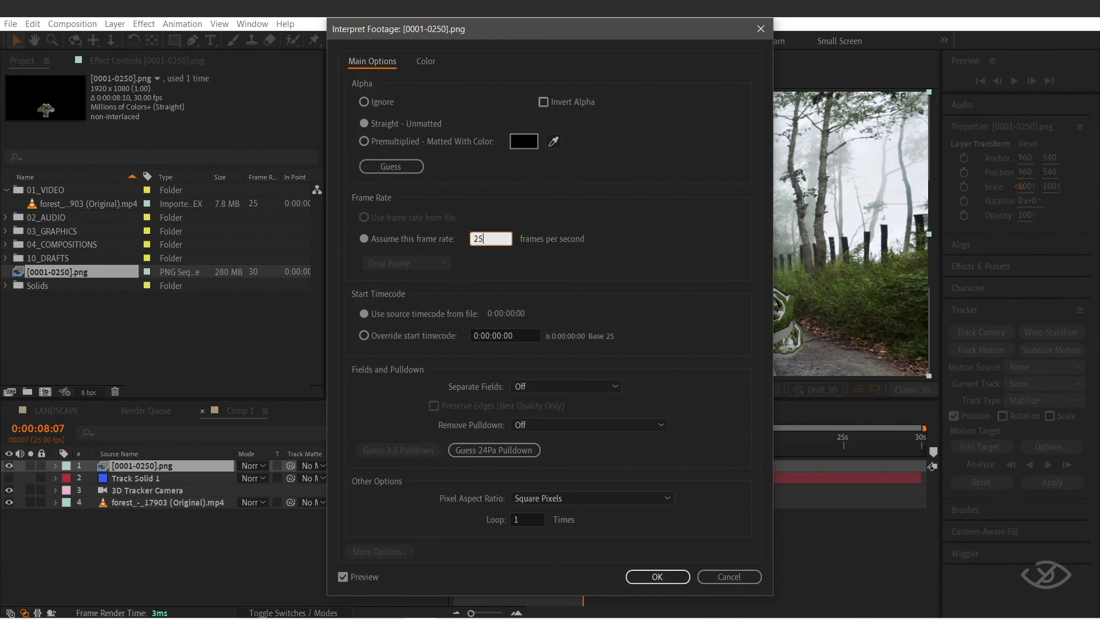
click(657, 577)
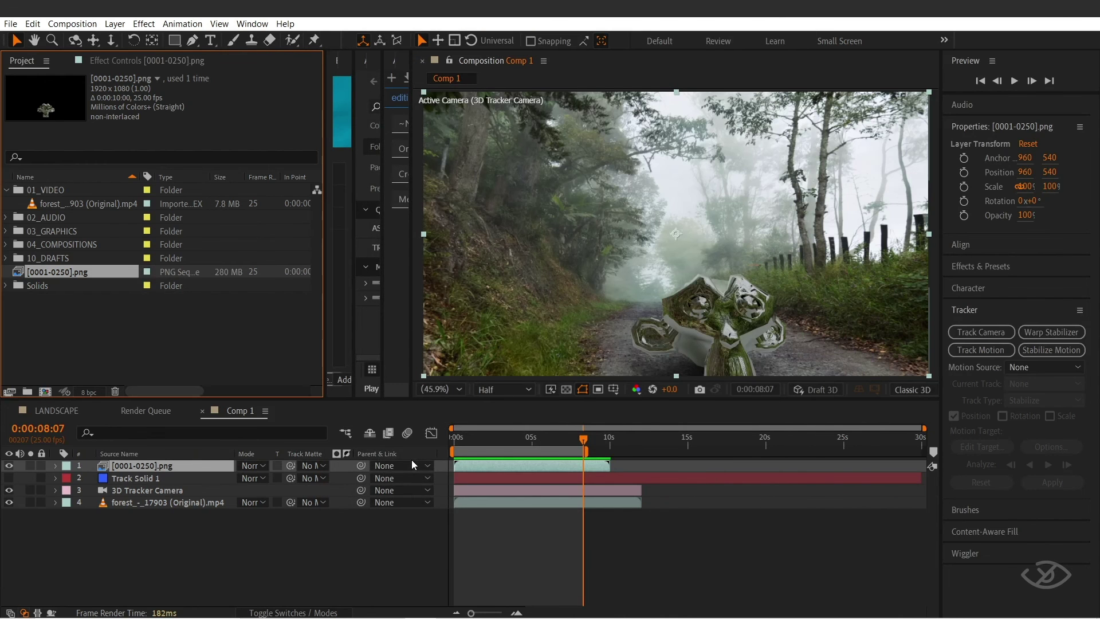
- Extend the work area end to 10 seconds and preview the composition
drag(589, 453, 613, 454)
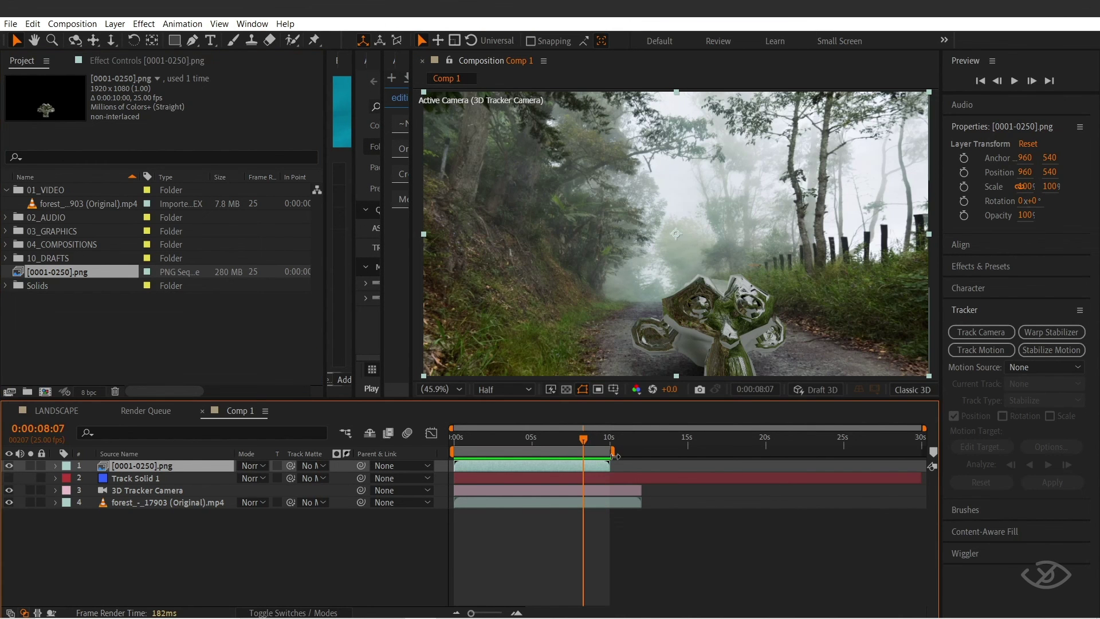
alt+scroll(682, 573, up, 2)
key(space)
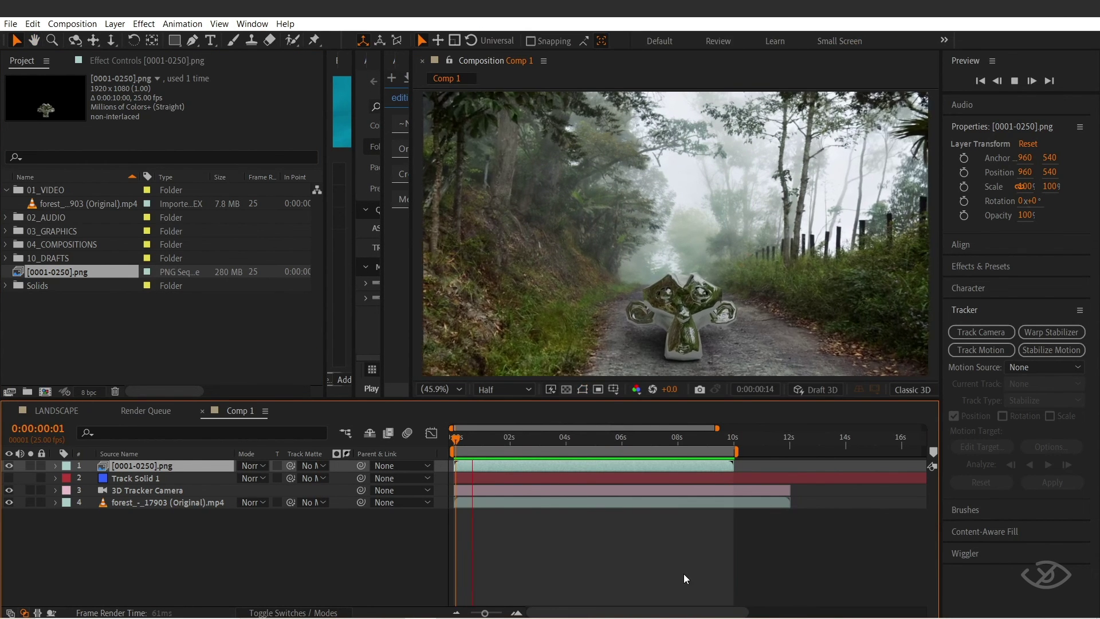